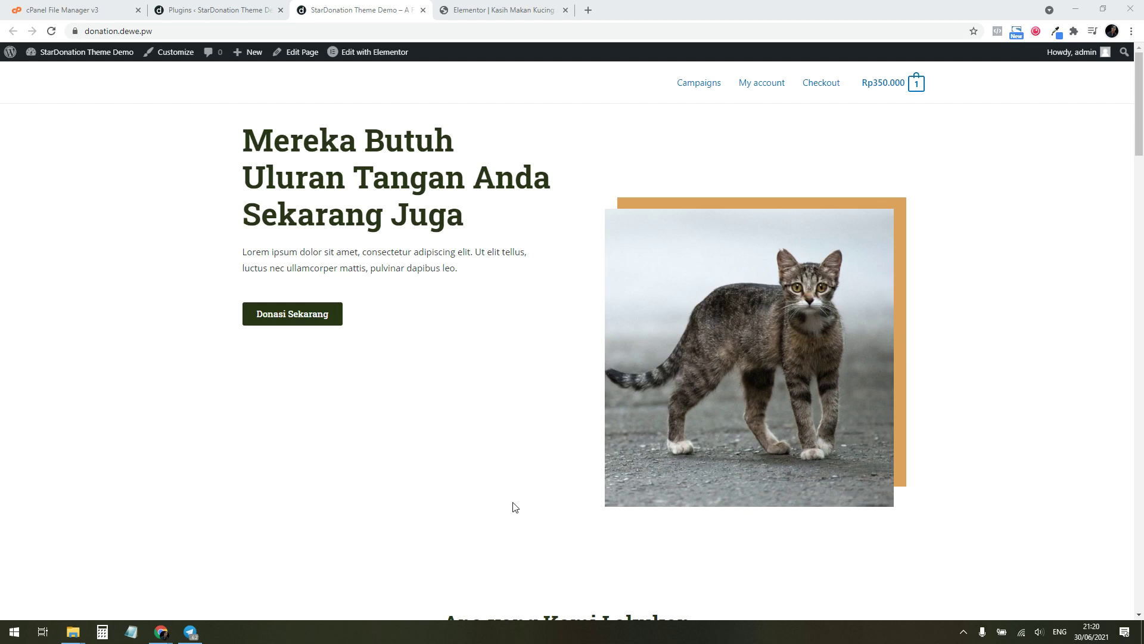
Look over the donation site's homepage sections, down to the Ayo Berdonasi campaigns
scroll(536, 472, "down", 9)
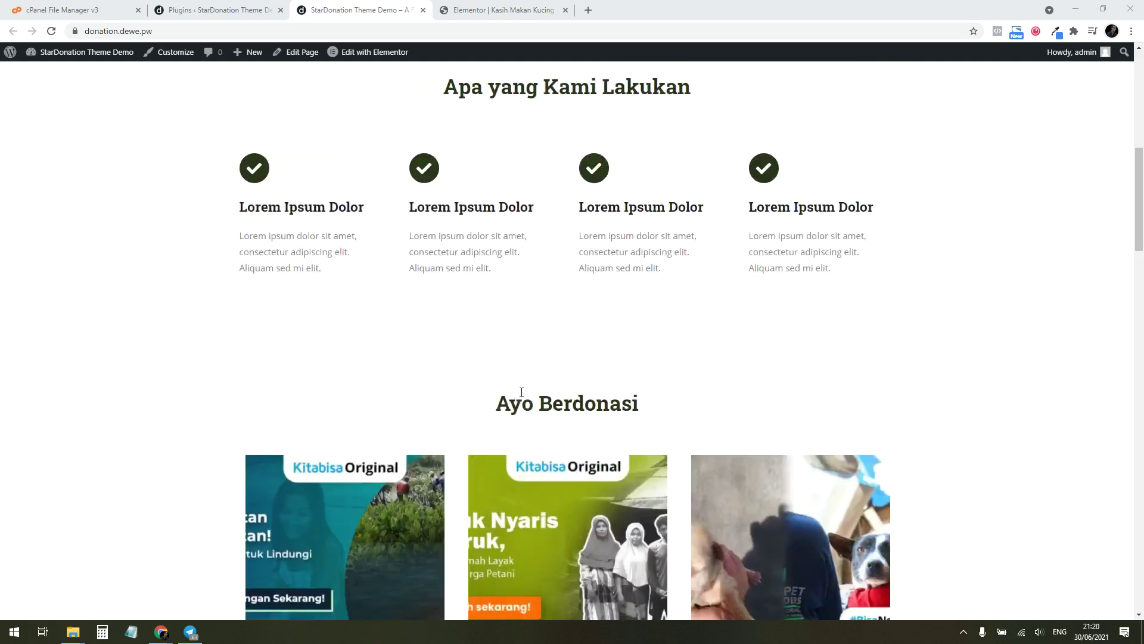
scroll(529, 346, "up", 6)
scroll(527, 338, "up", 3)
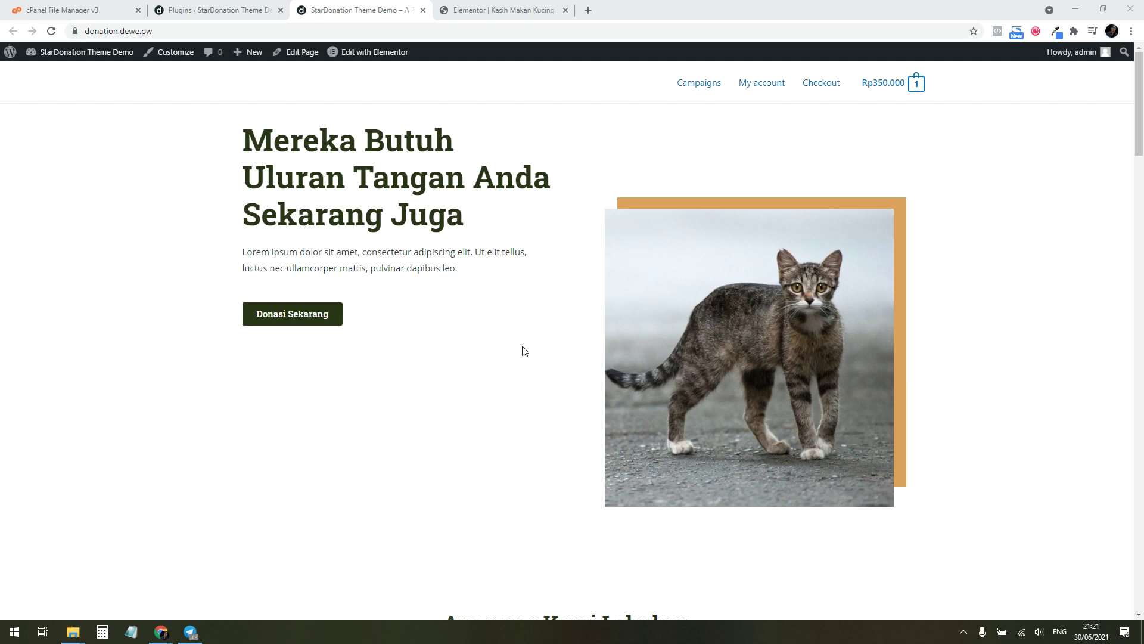
Open landingstar.id in a new browser tab and go to the details page of the Landing Star Donasi product
left_click(588, 13)
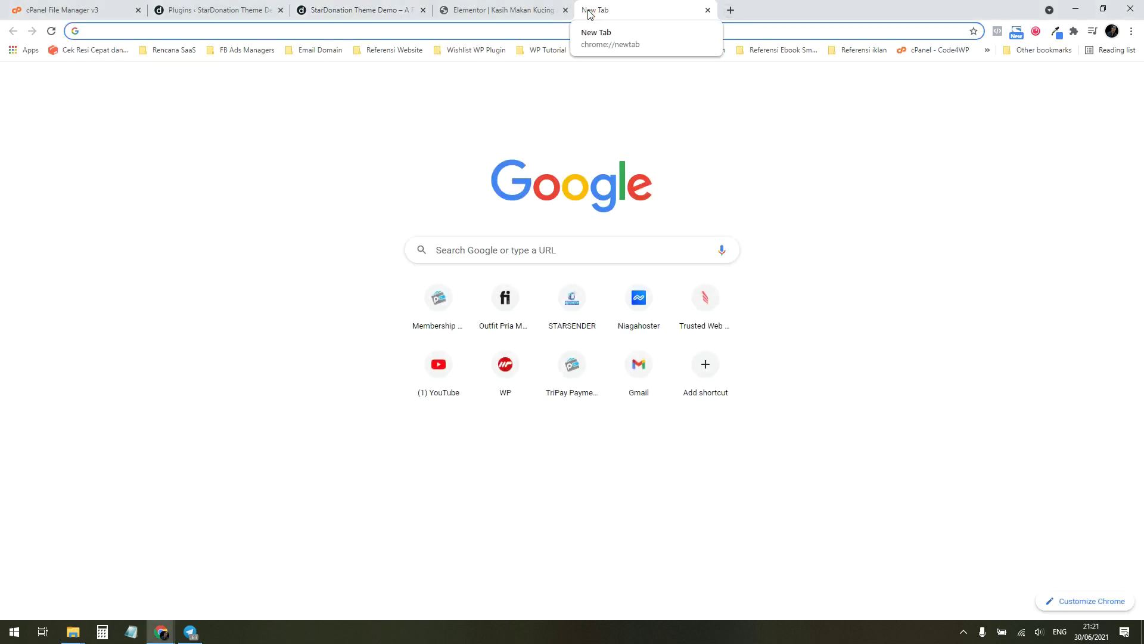
type("landingstar.id")
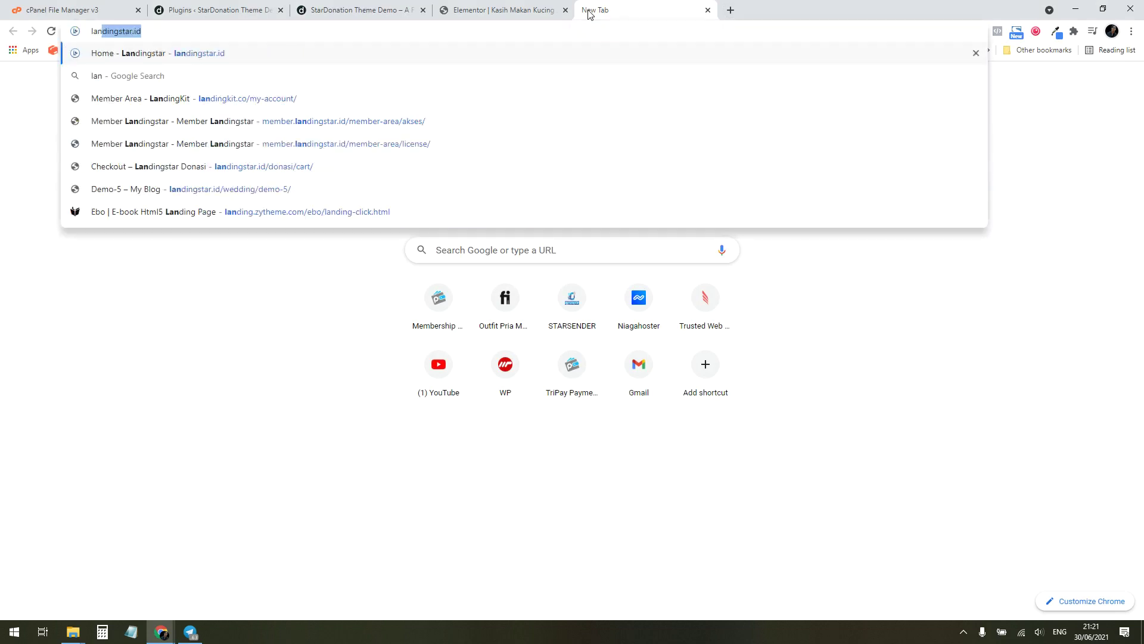
key("Return")
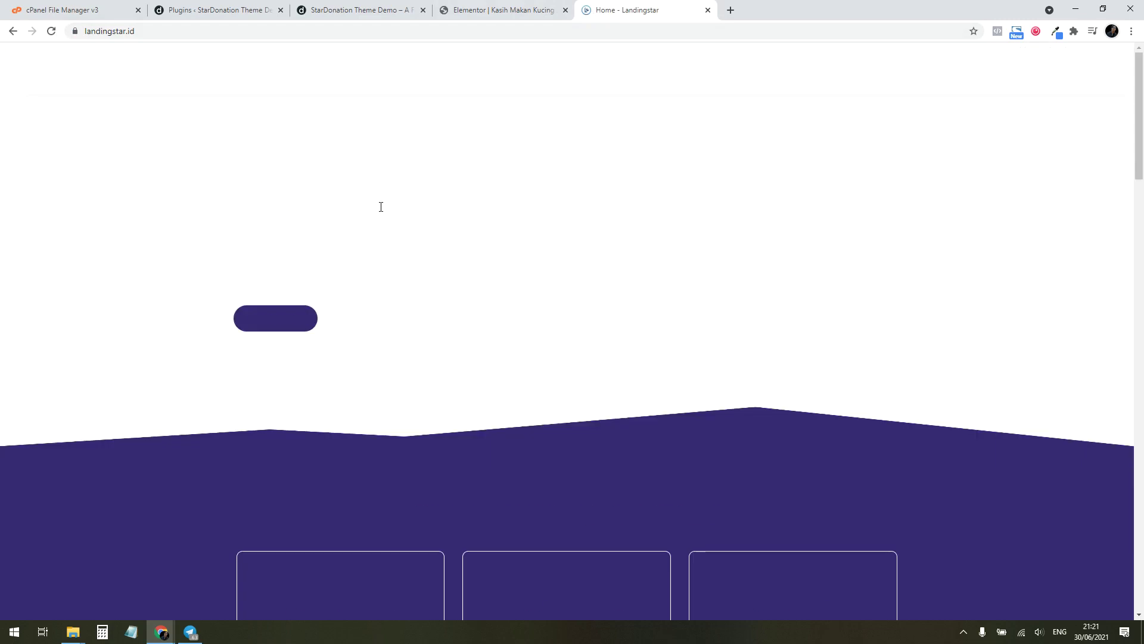
scroll(483, 286, "down", 4)
scroll(483, 286, "down", 15)
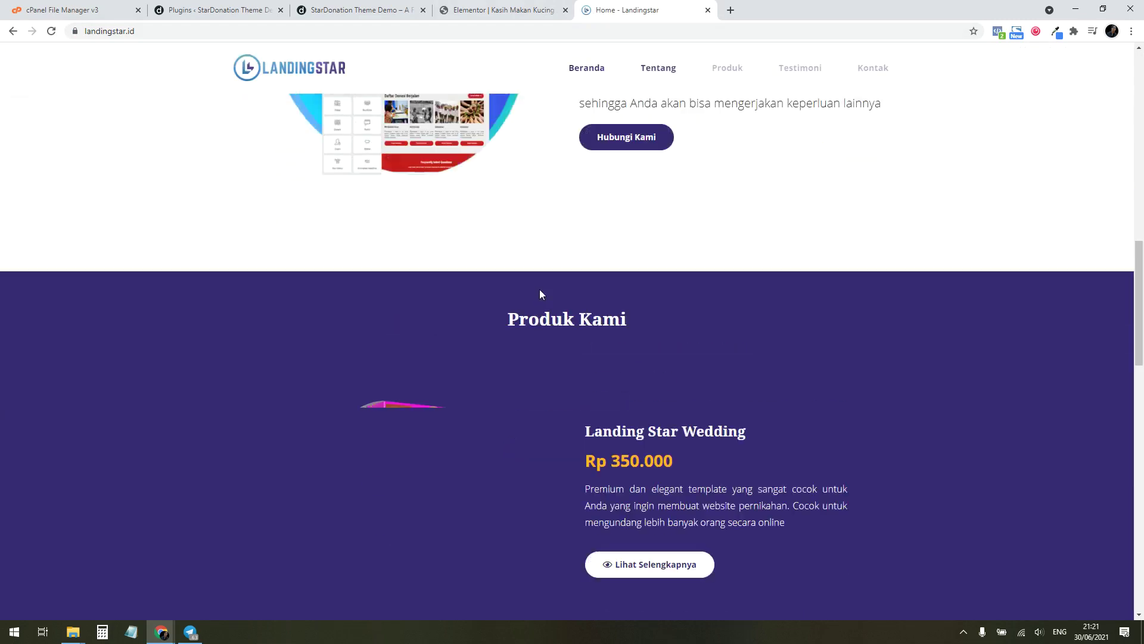
scroll(540, 297, "down", 5)
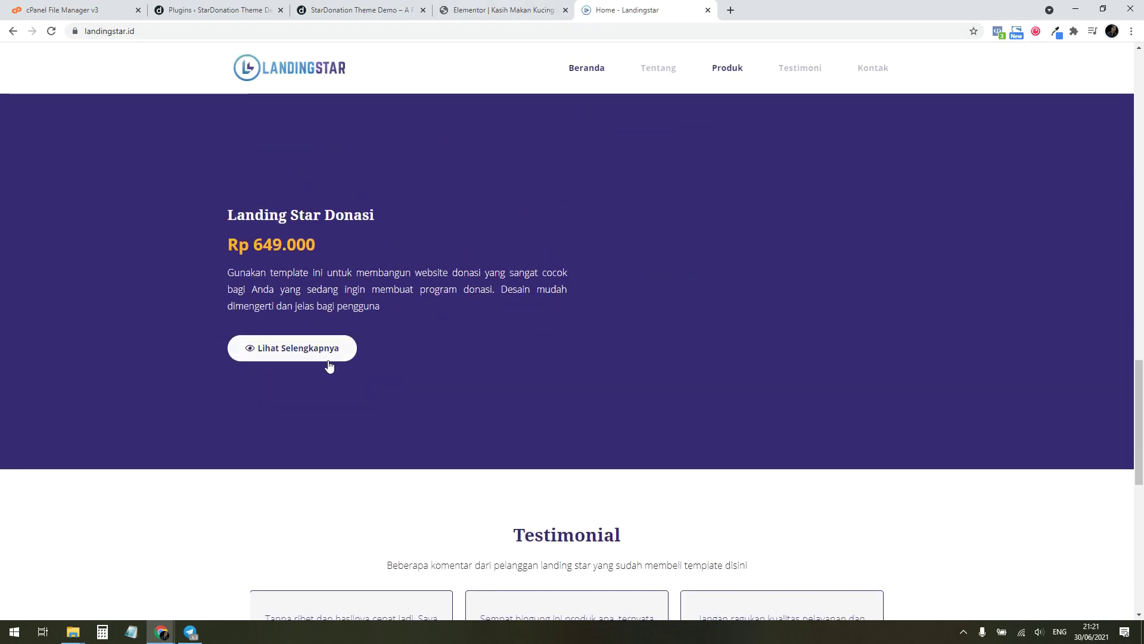
left_click(310, 356)
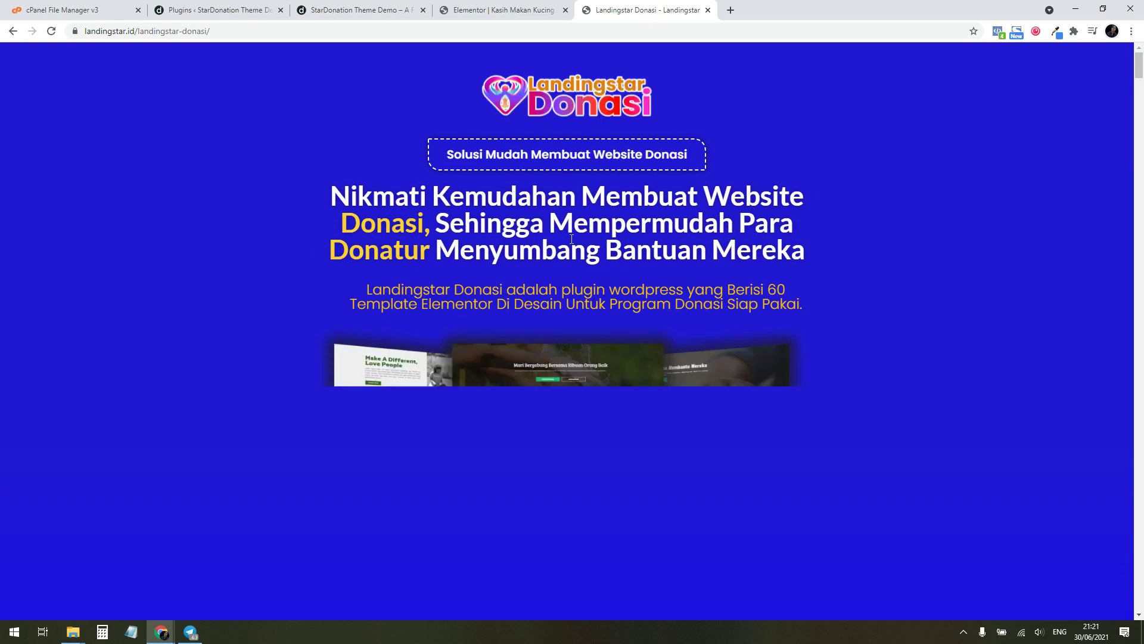
Review the Landingstar Donasi sales page, examining its three-step workflow and feature list
scroll(571, 239, "down", 2)
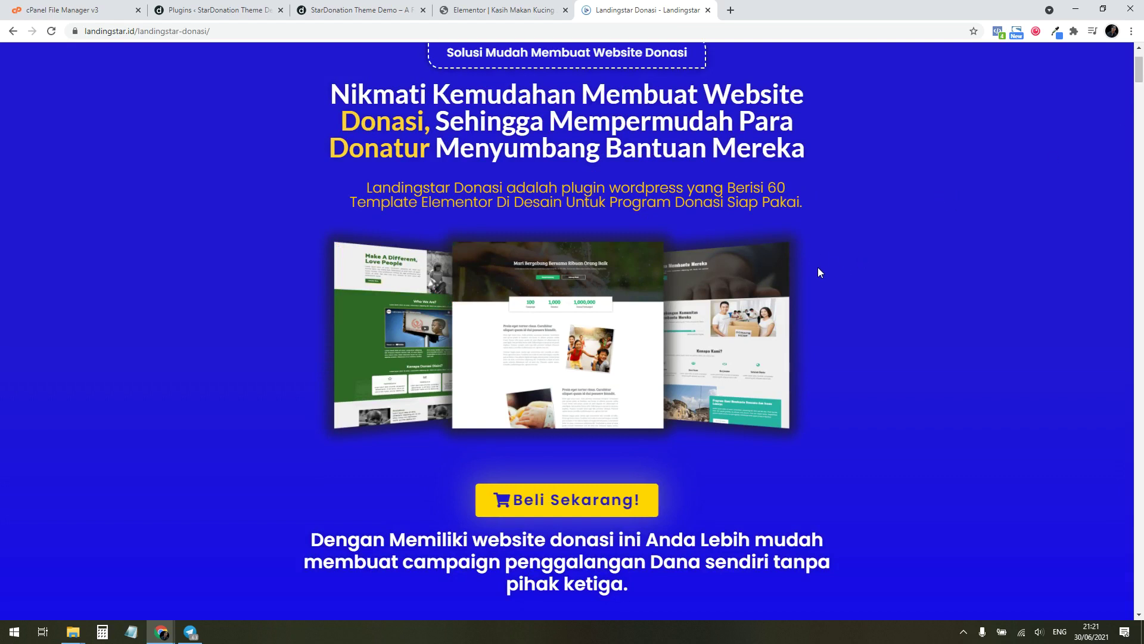
left_click(539, 10)
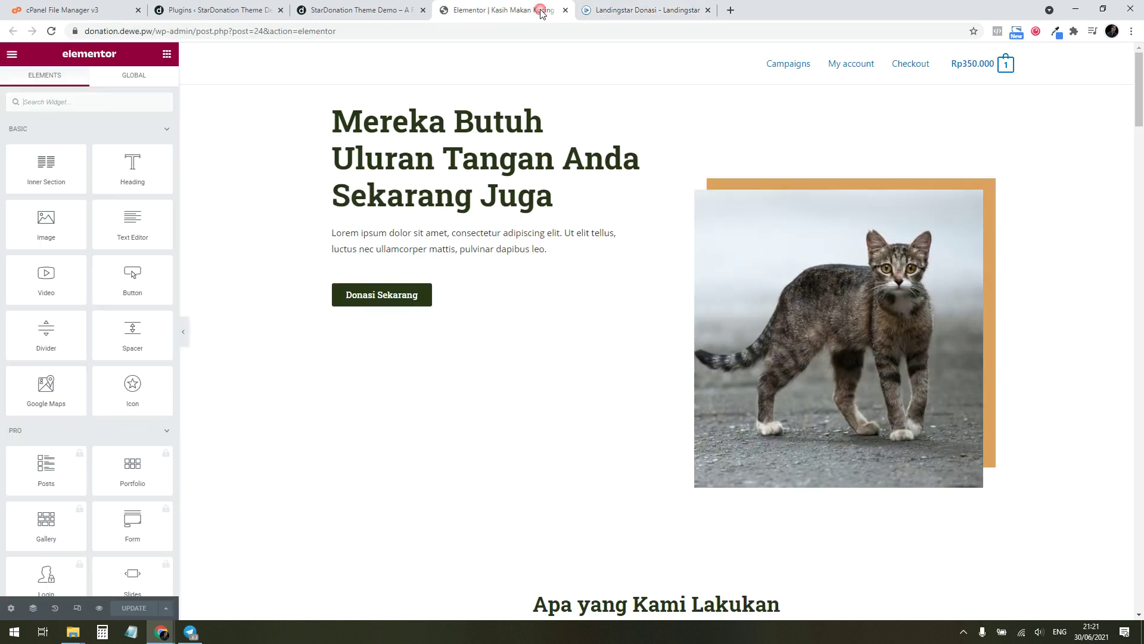
left_click(617, 12)
scroll(581, 165, "down", 8)
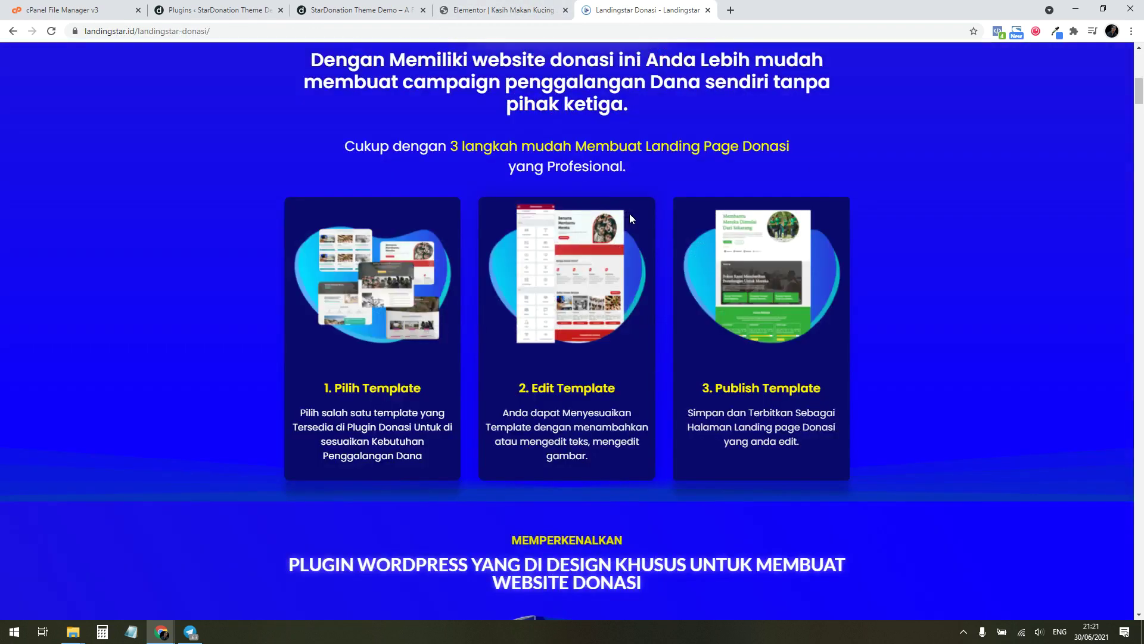
scroll(630, 213, "down", 9)
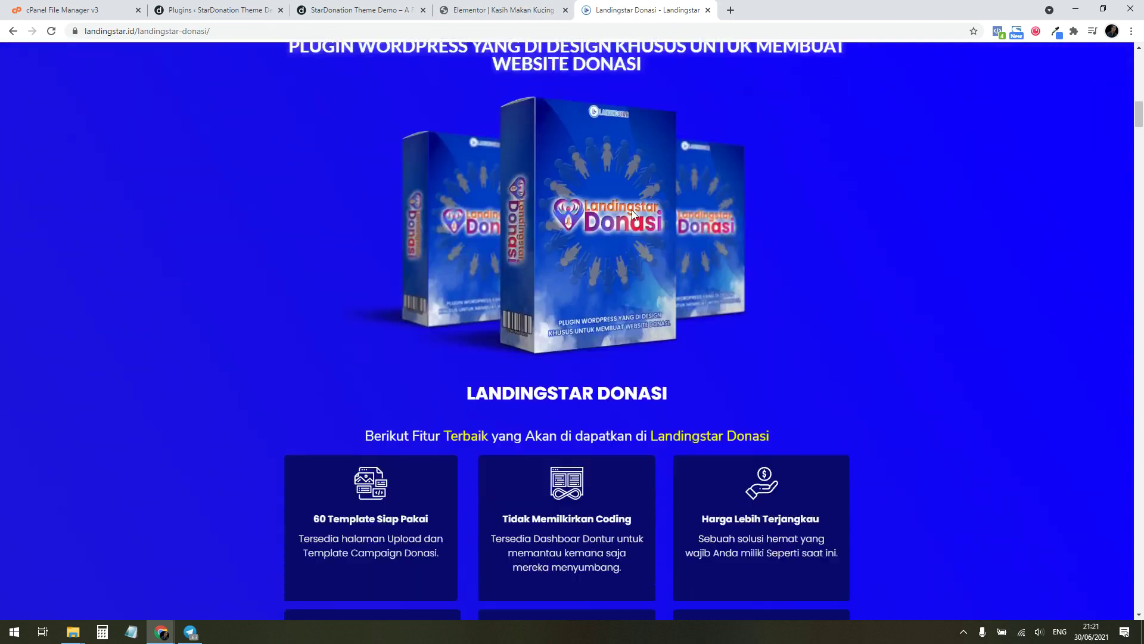
scroll(632, 210, "down", 5)
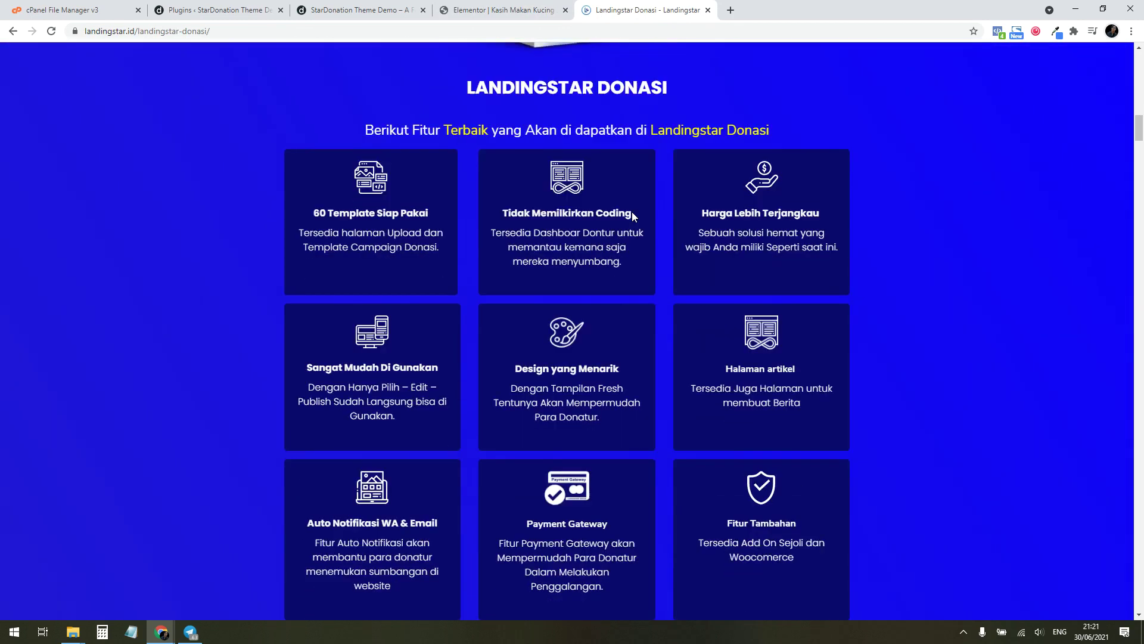
scroll(632, 212, "down", 4)
Select Landingstar - Donasi, Landingstar Donasi Widget and Landingstar Plugin Donasi in the WordPress site's installed plugins list
left_click(327, 10)
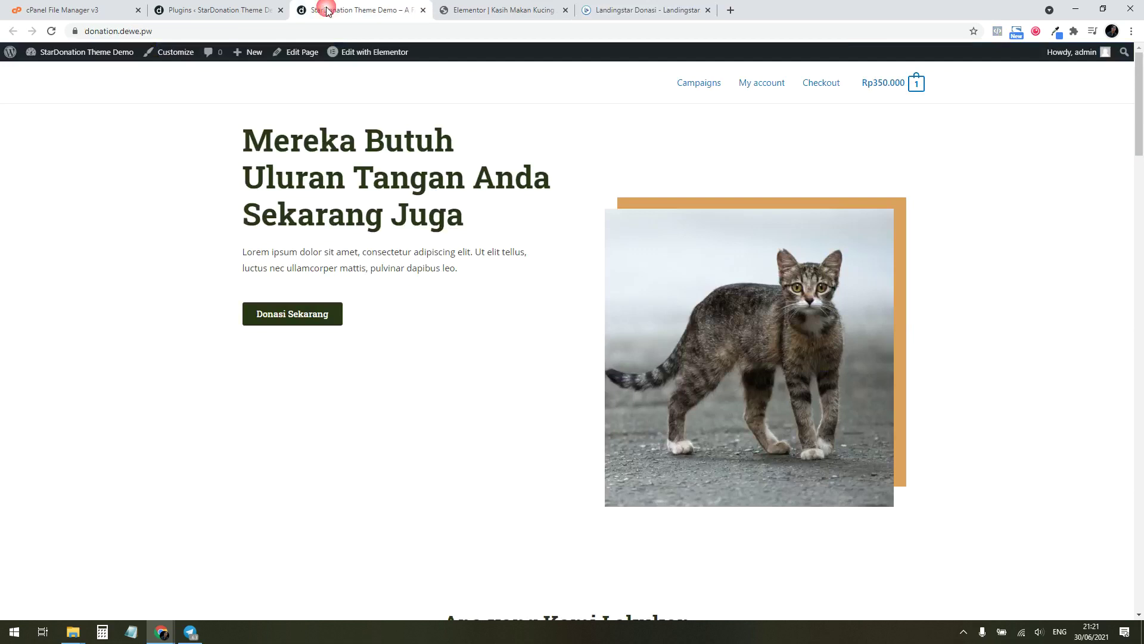
left_click(257, 16)
scroll(286, 276, "down", 4)
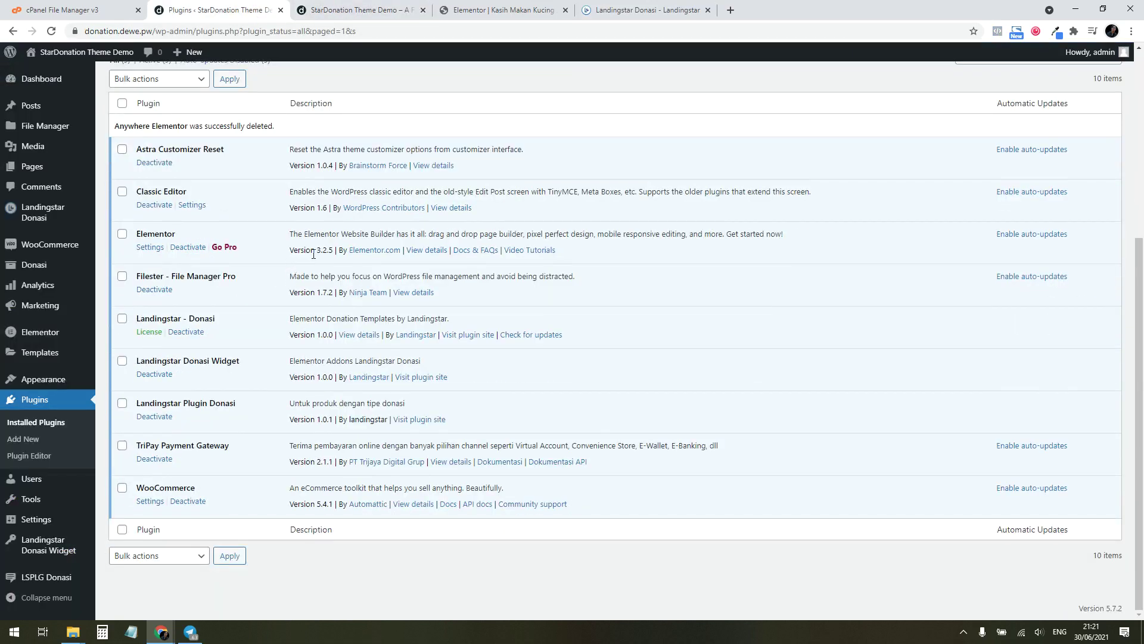
left_click(122, 318)
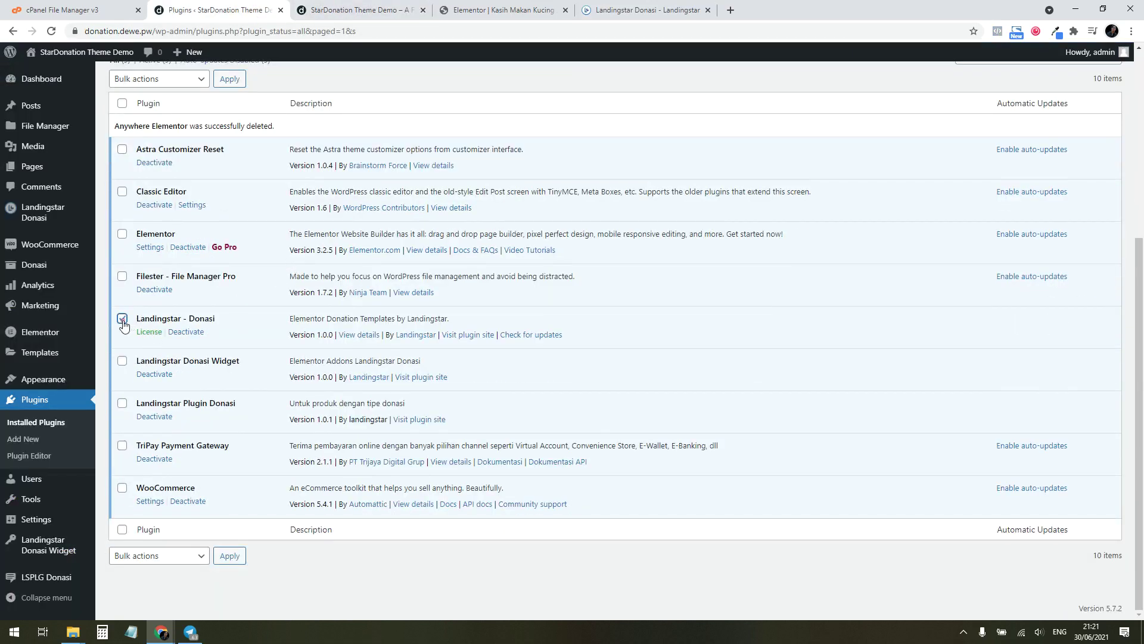
left_click(123, 362)
left_click(122, 403)
Return to the Landingstar Donasi sales page and examine the Grand Launch offer, highlighting its price and the 15-domain licence
left_click(643, 10)
scroll(543, 212, "down", 15)
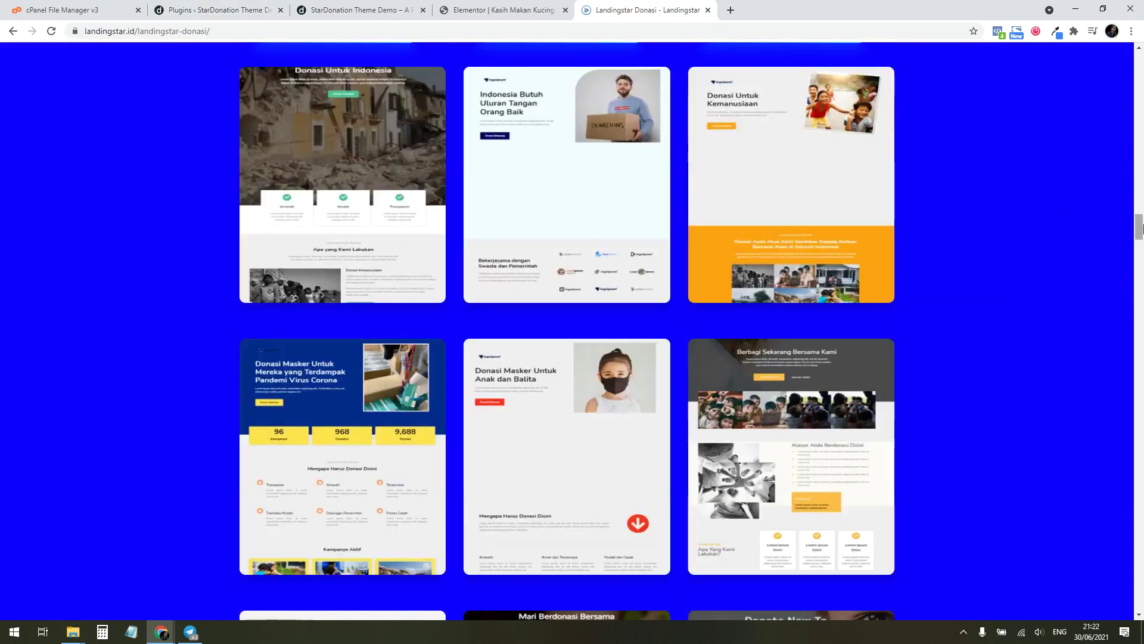
left_click_drag(1143, 229, 1139, 581)
scroll(849, 340, "up", 10)
scroll(849, 340, "up", 10)
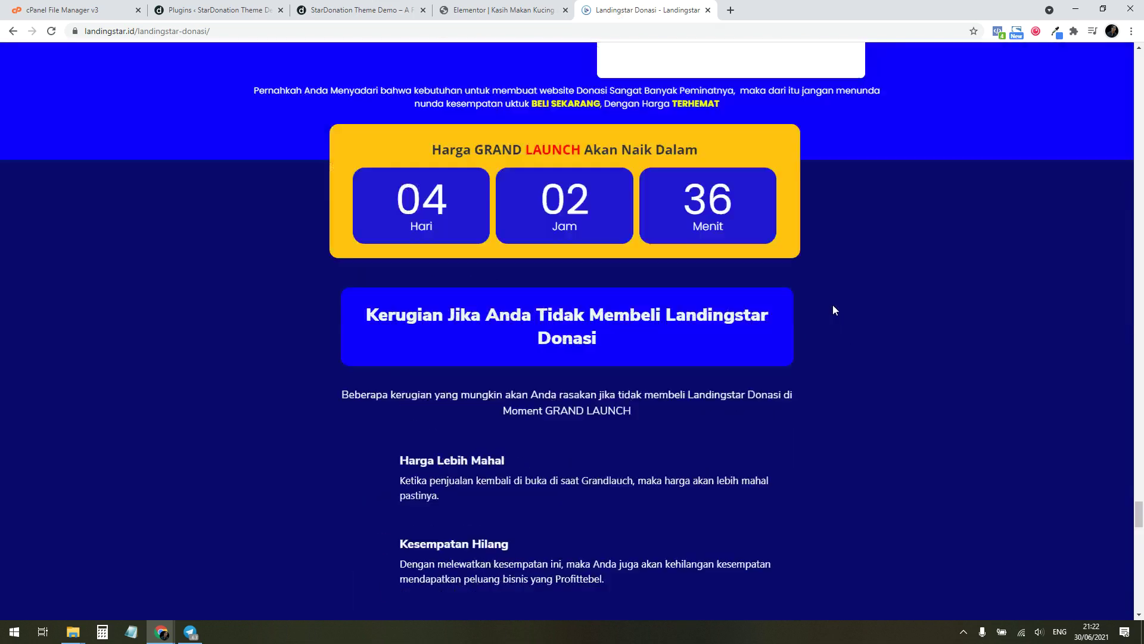
left_click_drag(722, 195, 768, 197)
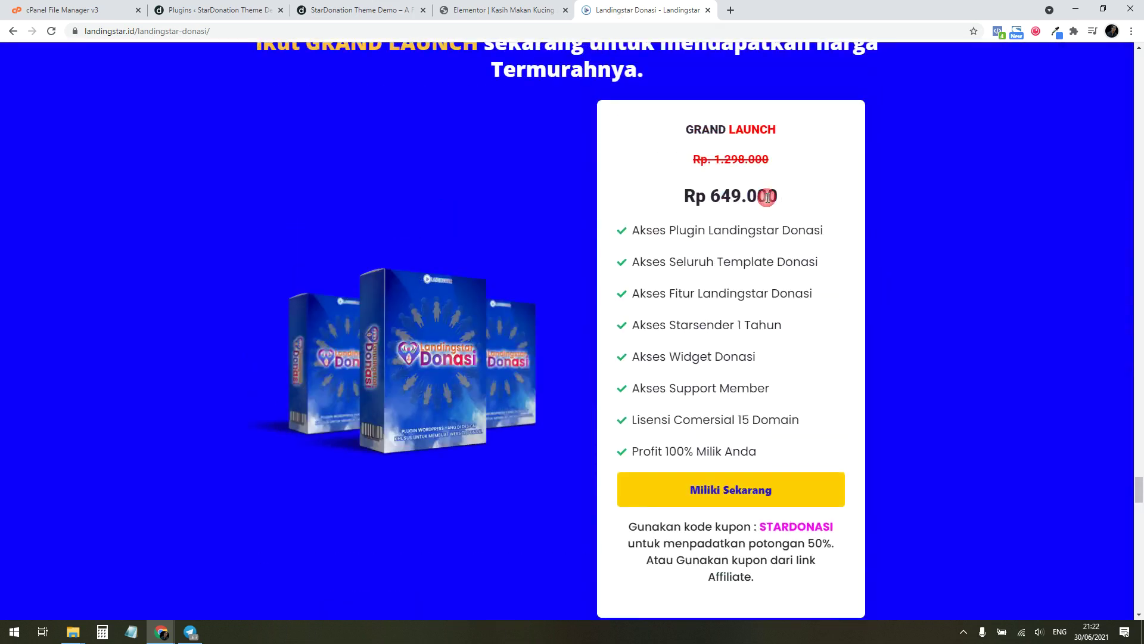
left_click(776, 198)
left_click_drag(733, 419, 808, 427)
Switch to the Calculator, divide 649000 by 15 to get the cost per domain, and close it
left_click(102, 631)
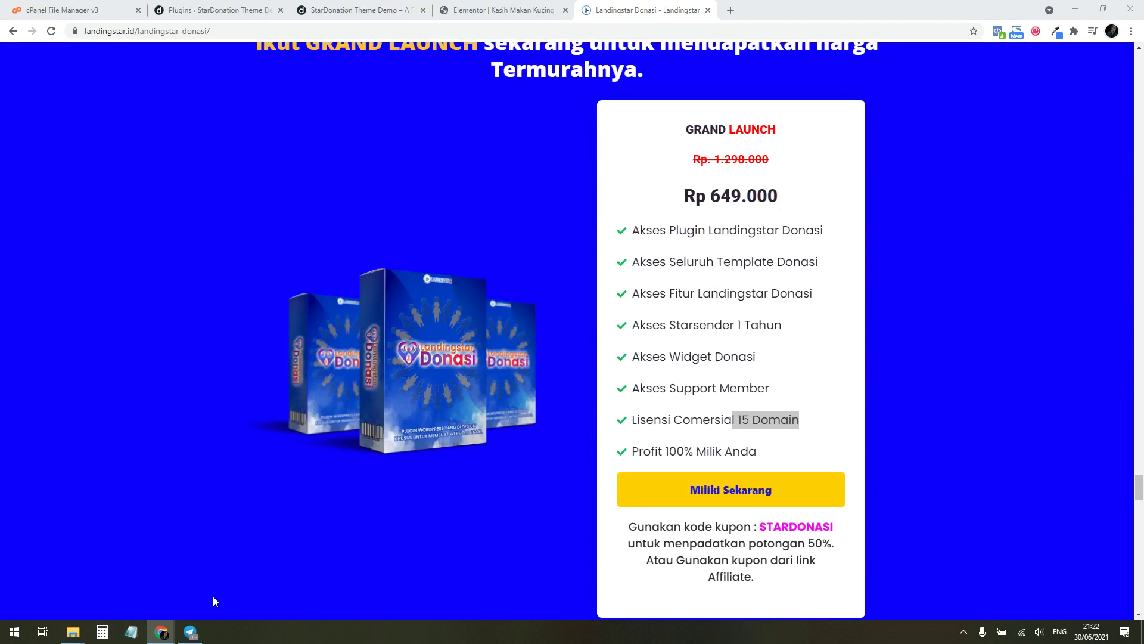
type("6")
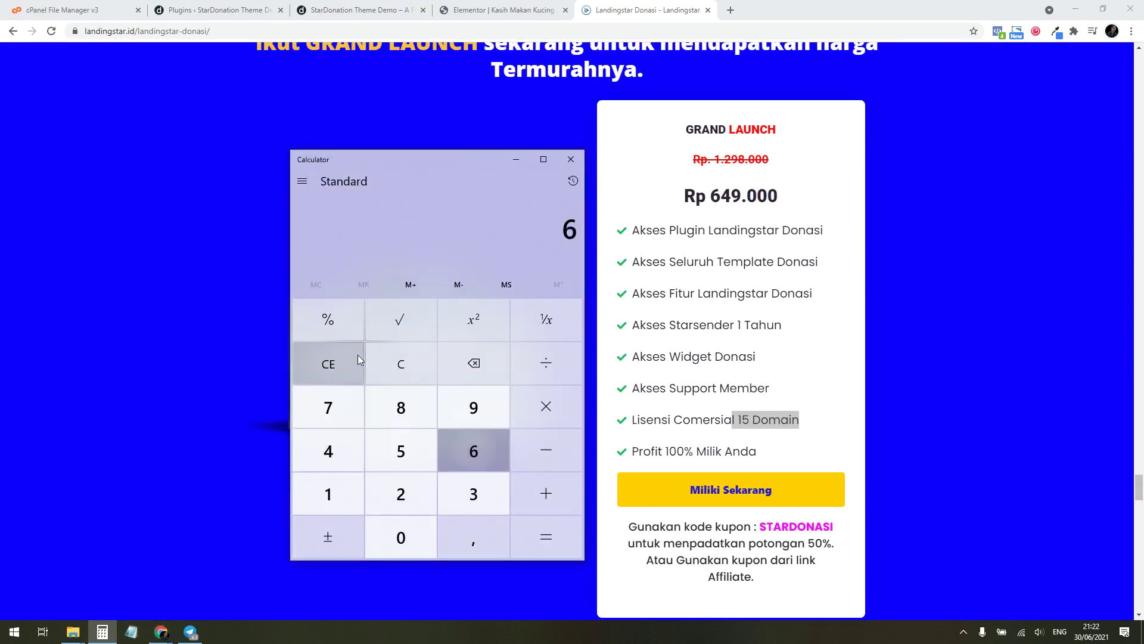
type("49000/15")
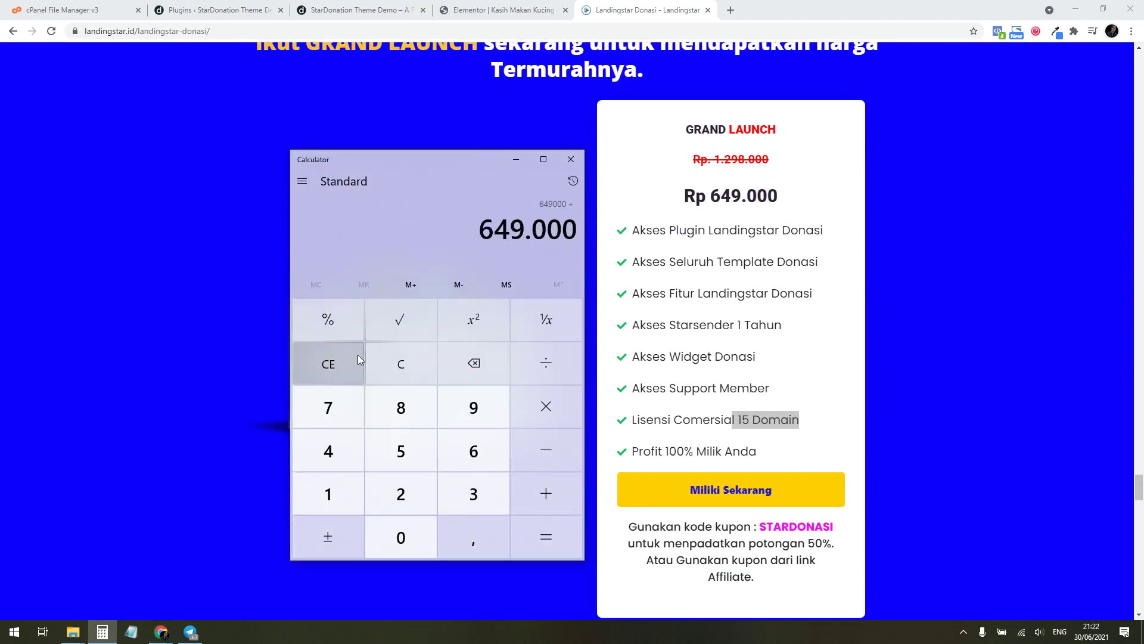
key("Return")
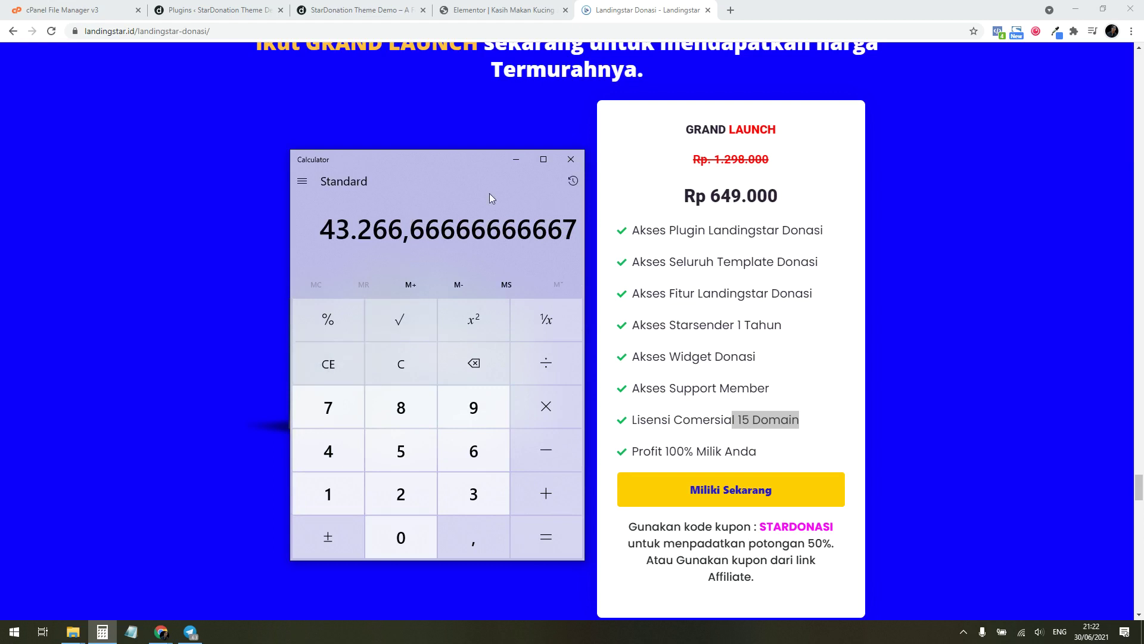
left_click(571, 160)
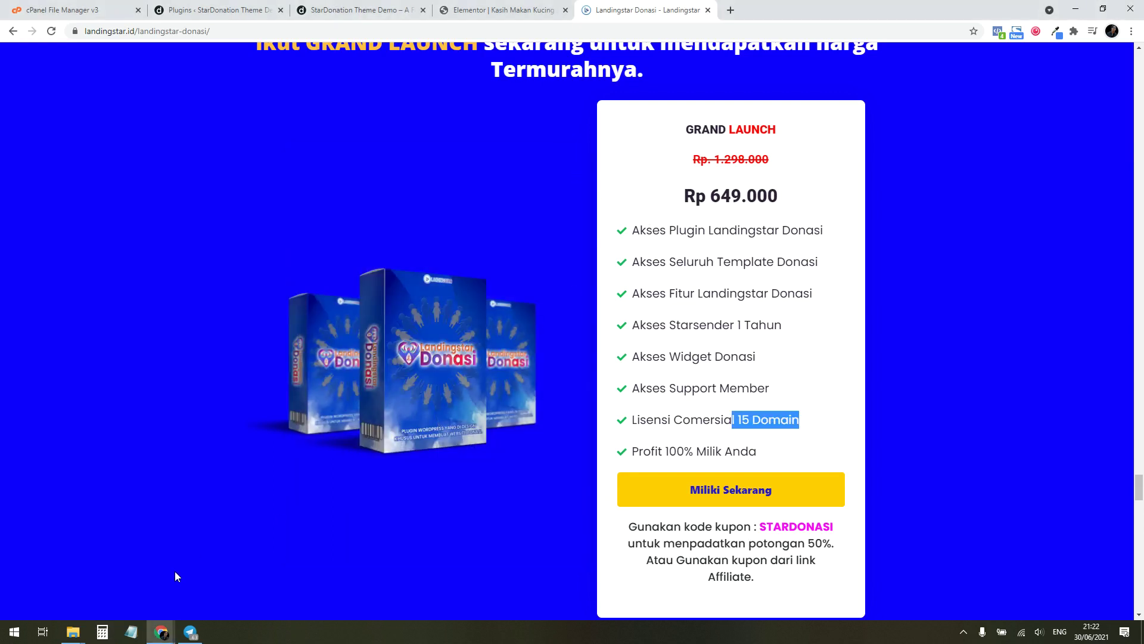
Reopen the Calculator and try the amounts 1000000 and 15000000, clearing each entry
left_click(104, 636)
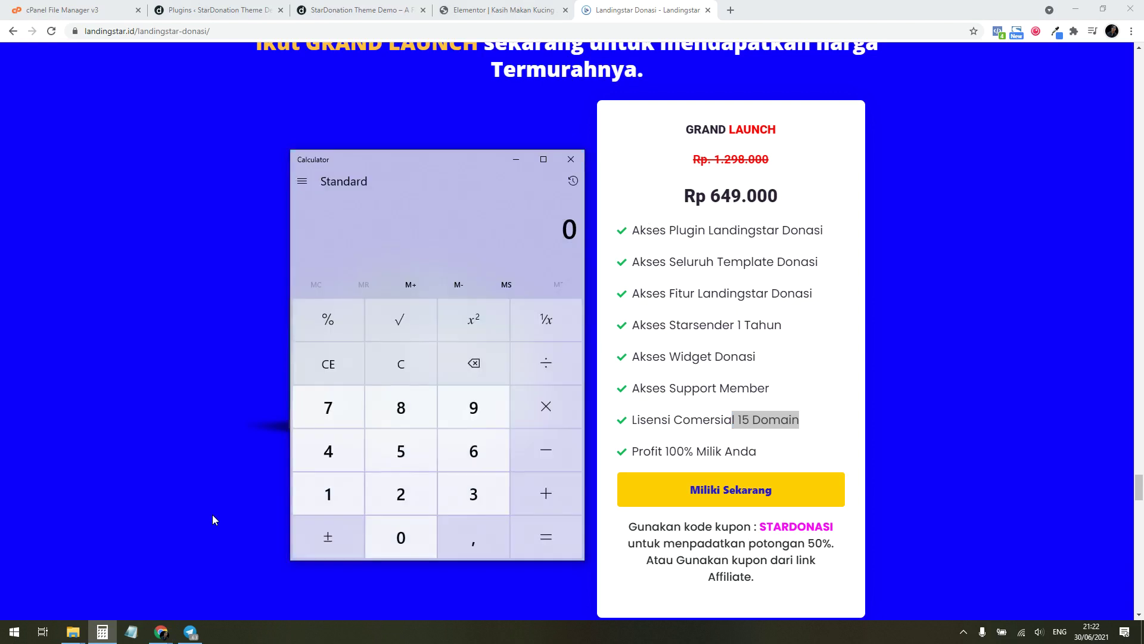
type("1.000.000")
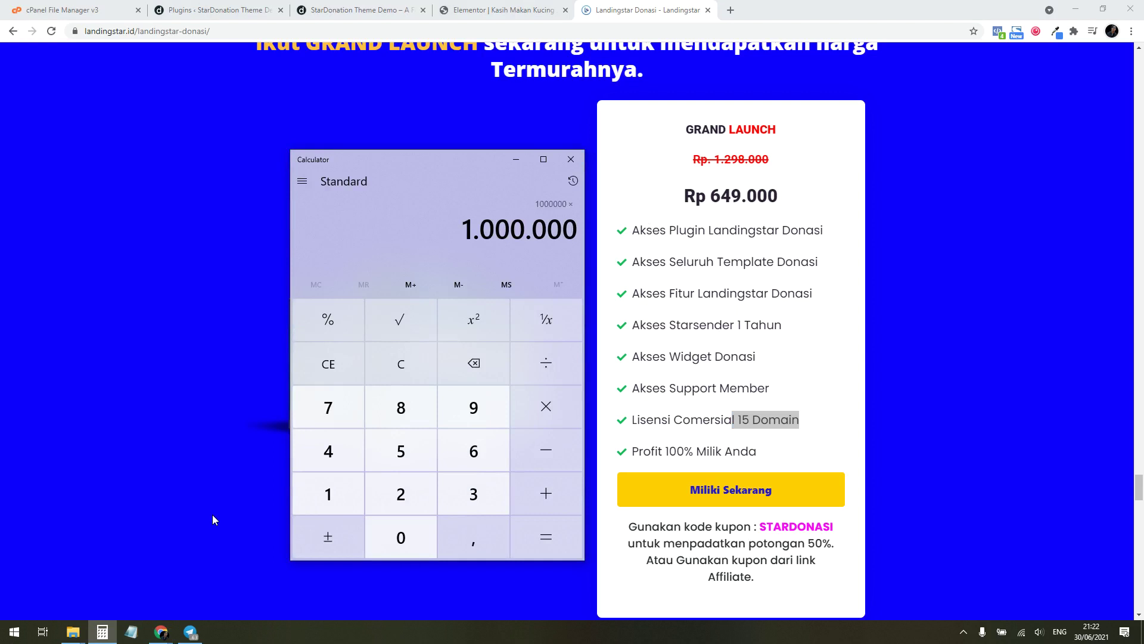
key("Escape")
type("15000000")
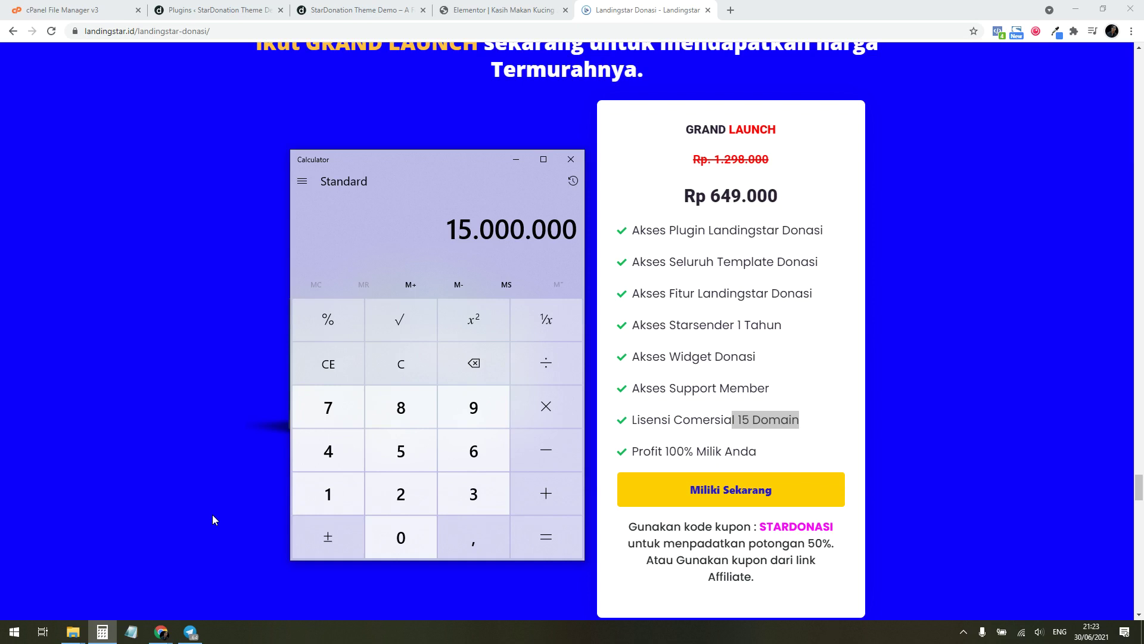
key("Escape")
Multiply 1500000 by 15 to work out the potential revenue, and close the Calculator
type("1")
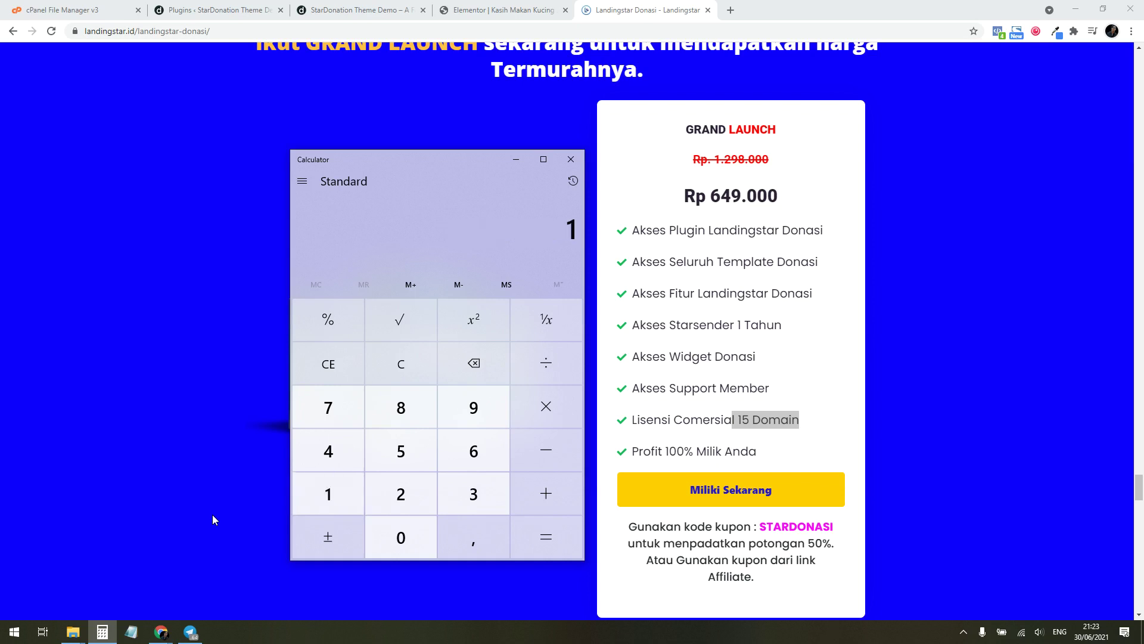
type("5")
key("BackSpace")
type(",5")
key("BackSpace")
key("BackSpace")
type("5000000")
key("BackSpace")
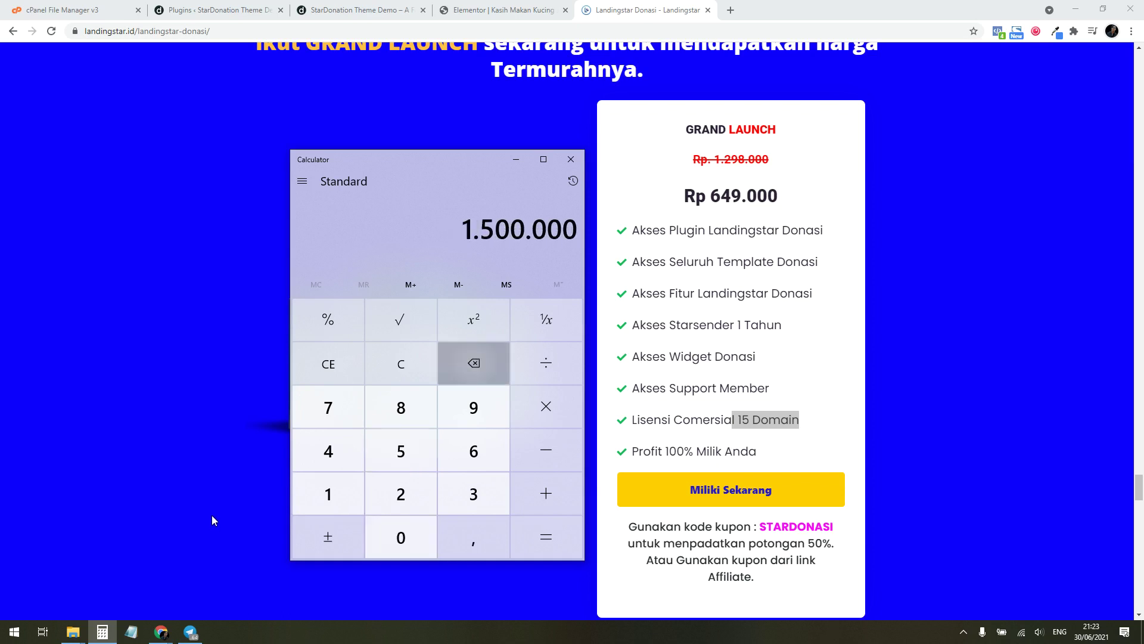
type("*15")
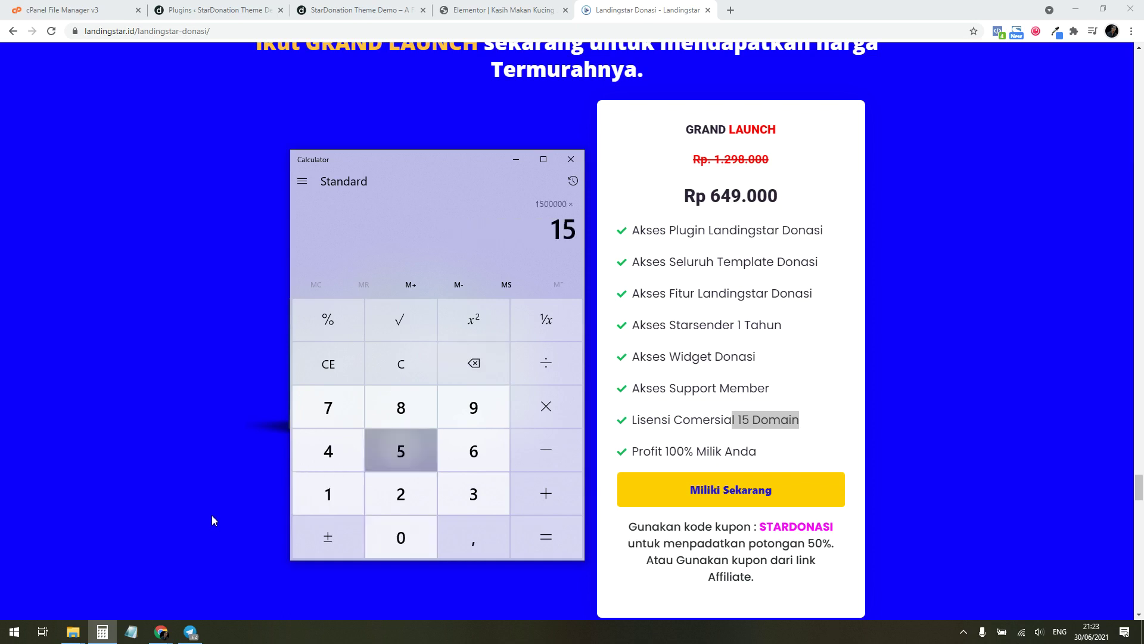
key("Return")
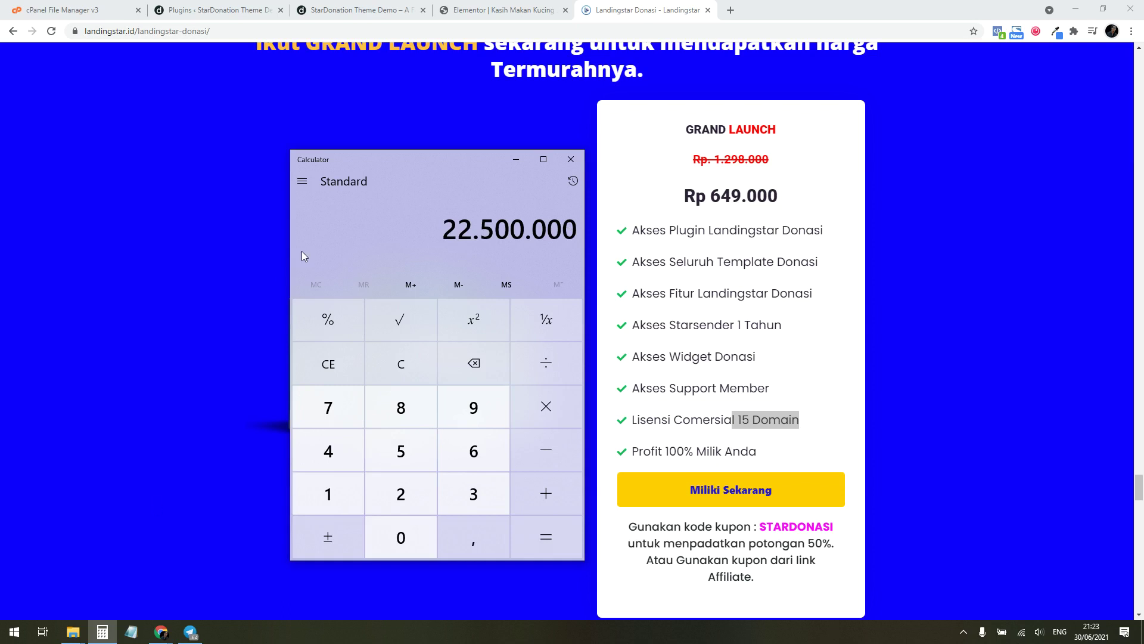
left_click(571, 159)
Highlight the Grand Launch price and look over the rest of the offer card
left_click_drag(711, 198, 785, 198)
left_click(781, 202)
scroll(701, 258, "down", 2)
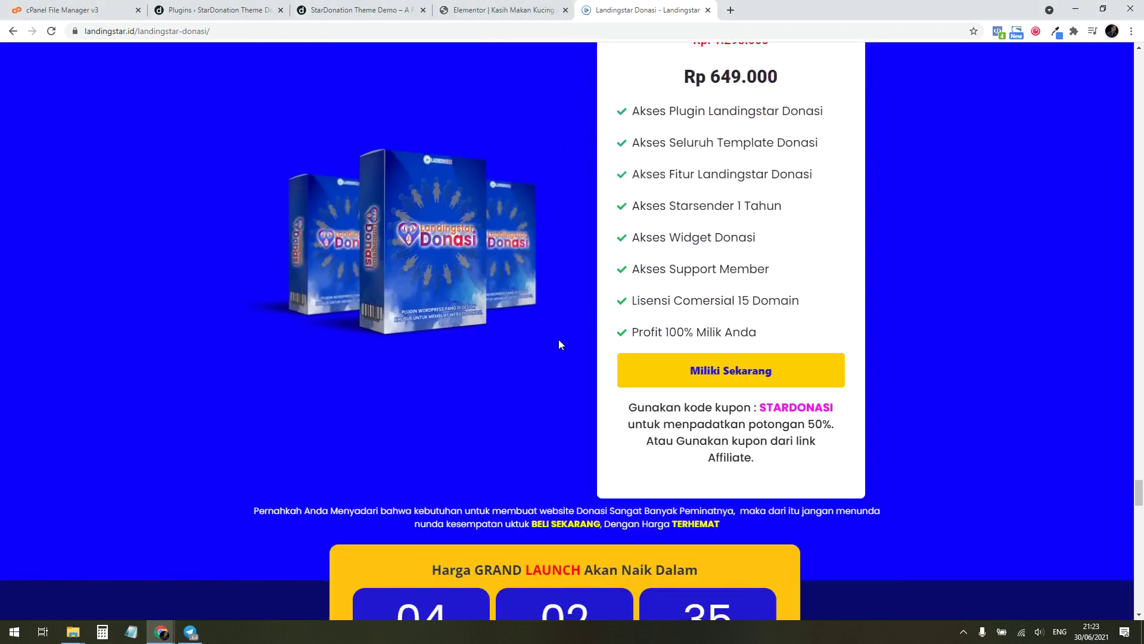
scroll(562, 338, "up", 2)
Go back to the WordPress installed plugins list and highlight the name of the Landingstar - Donasi plugin
left_click(464, 10)
left_click(377, 12)
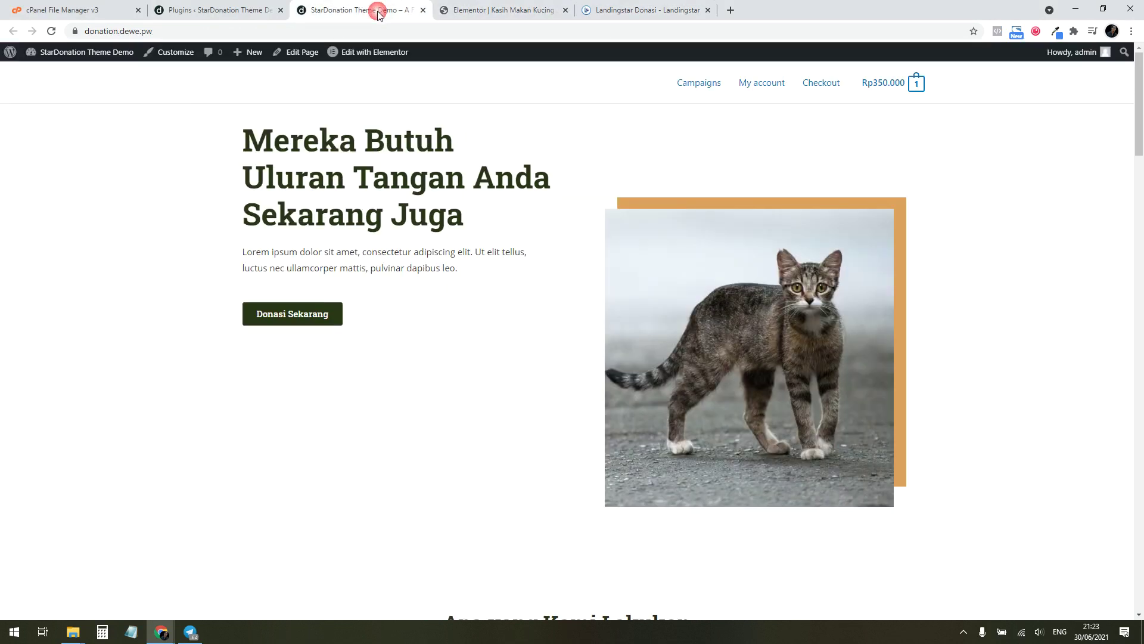
left_click(192, 11)
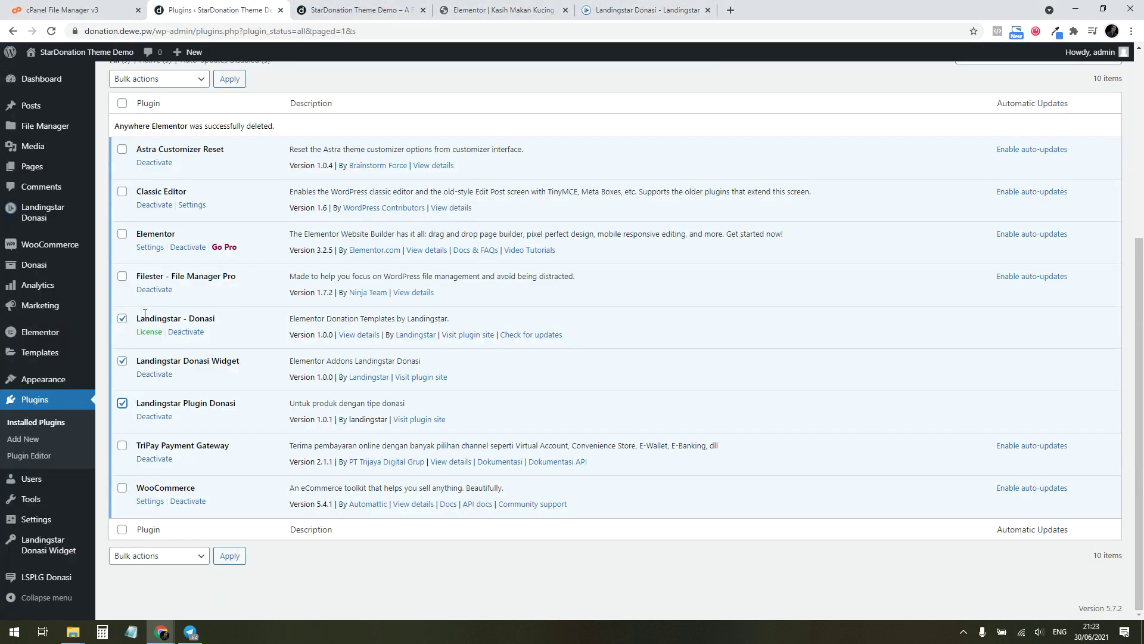
left_click_drag(137, 321, 207, 318)
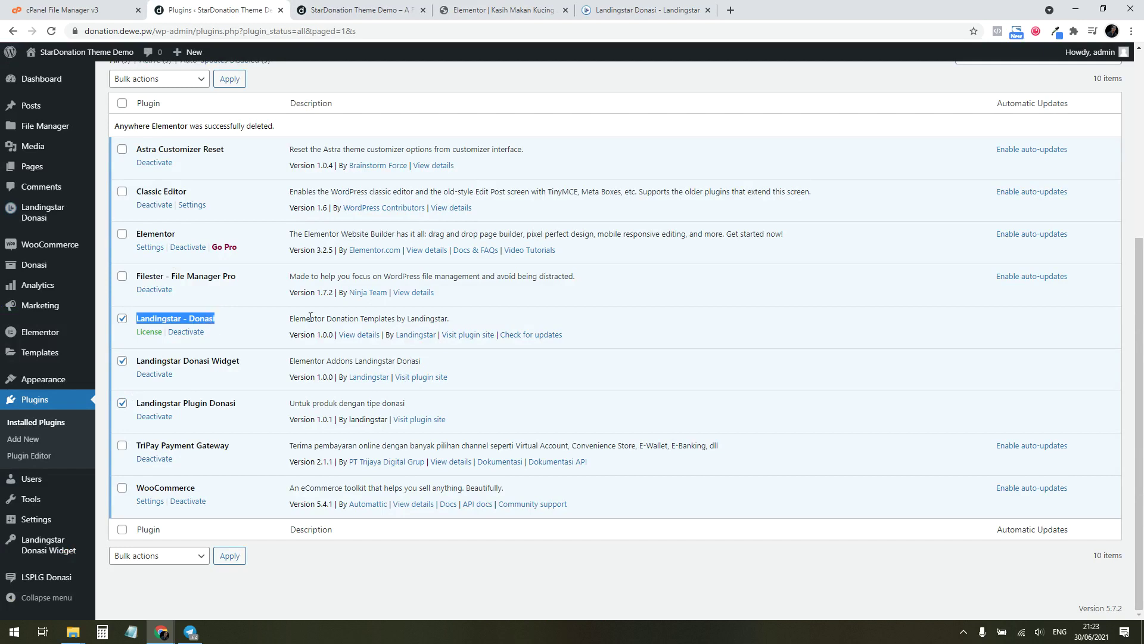
Highlight the Landingstar - Donasi plugin's description and open its template library from the empty section ending the Elementor page
left_click_drag(323, 318, 440, 318)
left_click(438, 319)
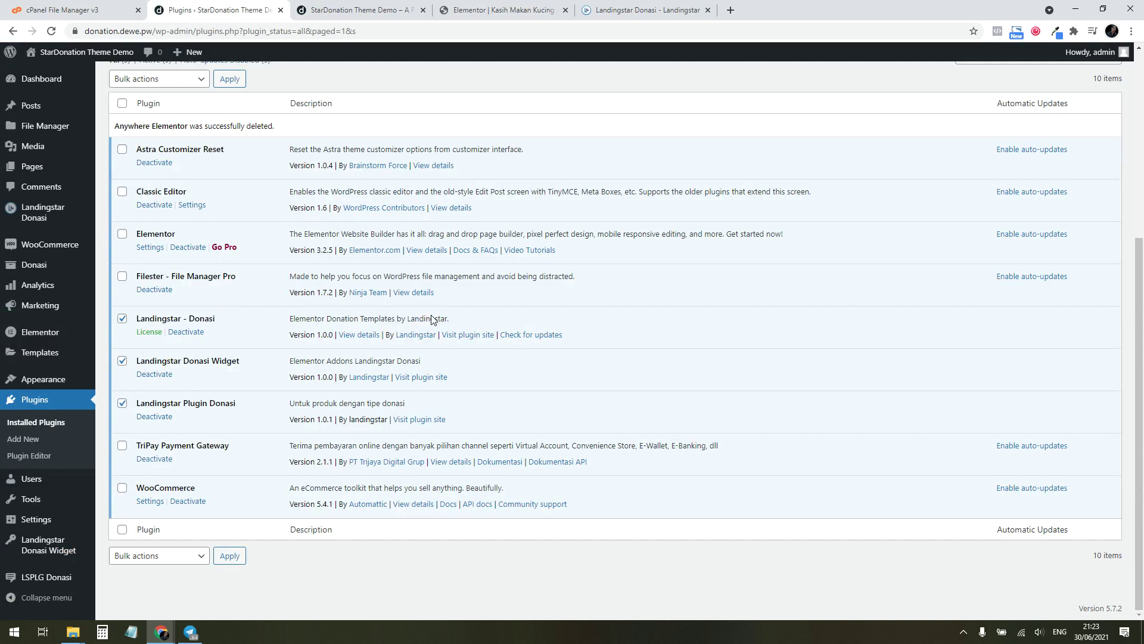
left_click(495, 10)
scroll(621, 307, "down", 1)
scroll(621, 308, "down", 20)
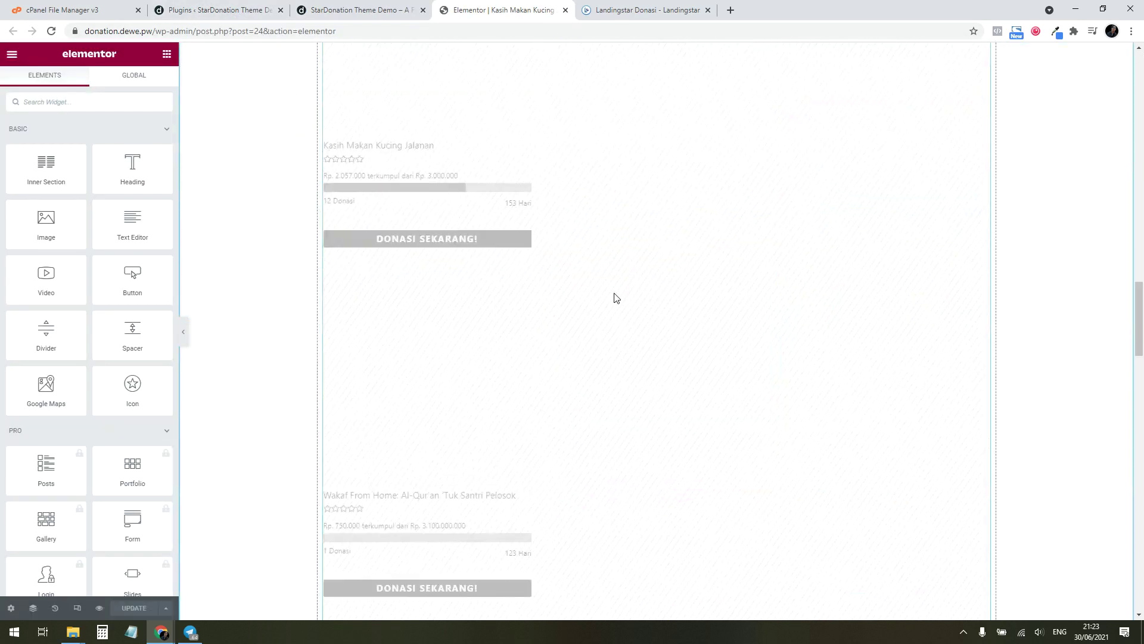
left_click_drag(1135, 455, 1140, 590)
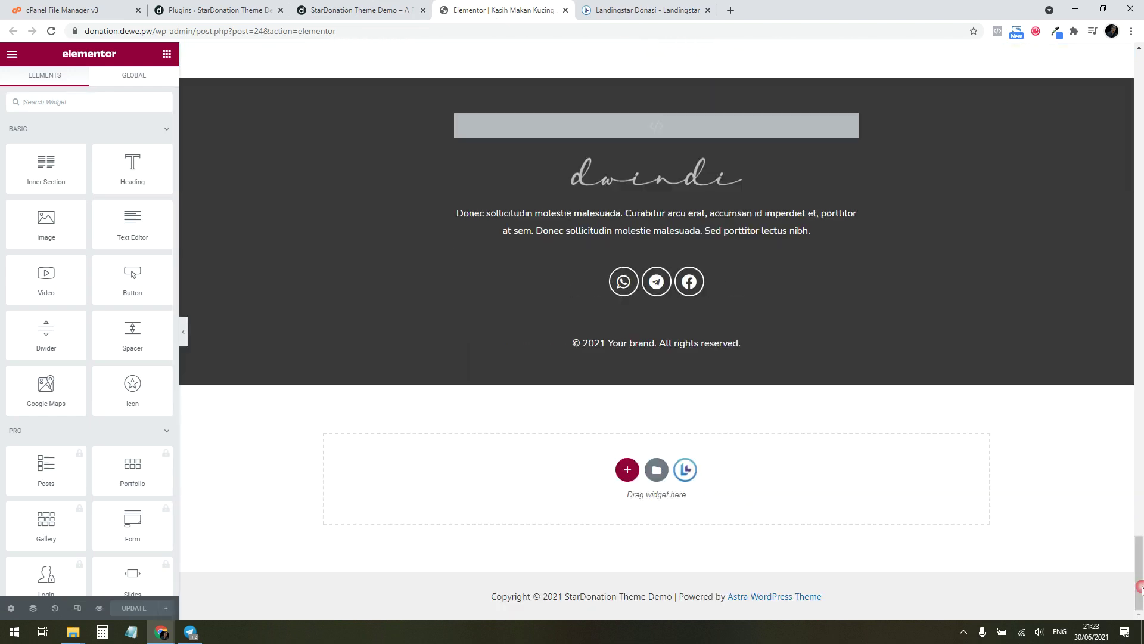
left_click(685, 470)
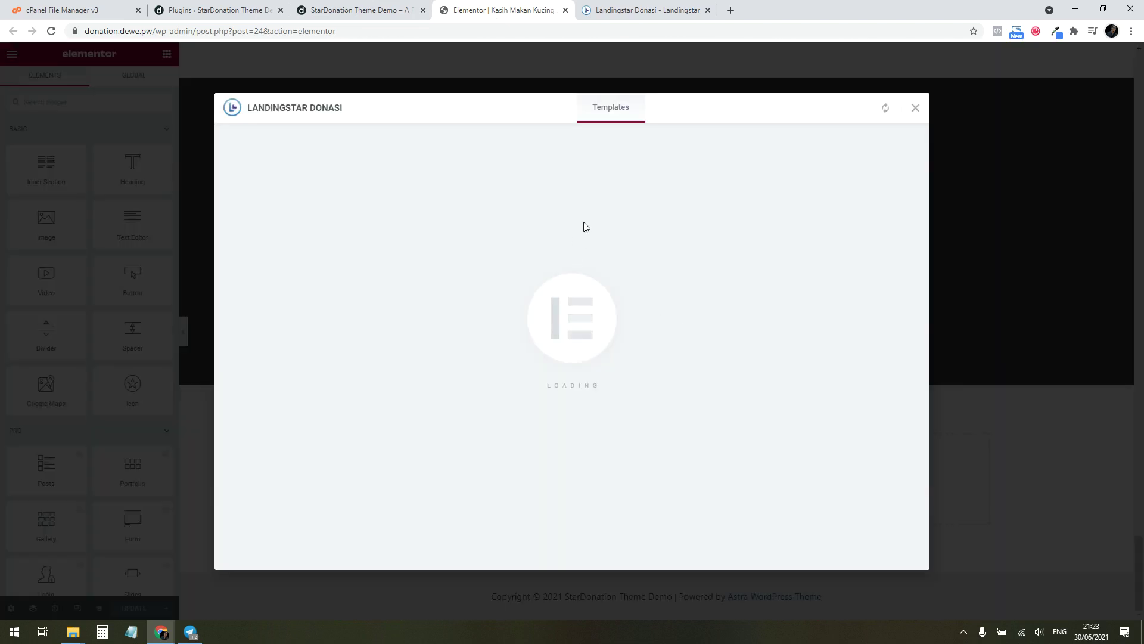
Look over the numbered live preview templates on the Landingstar Donasi sales page
left_click(639, 13)
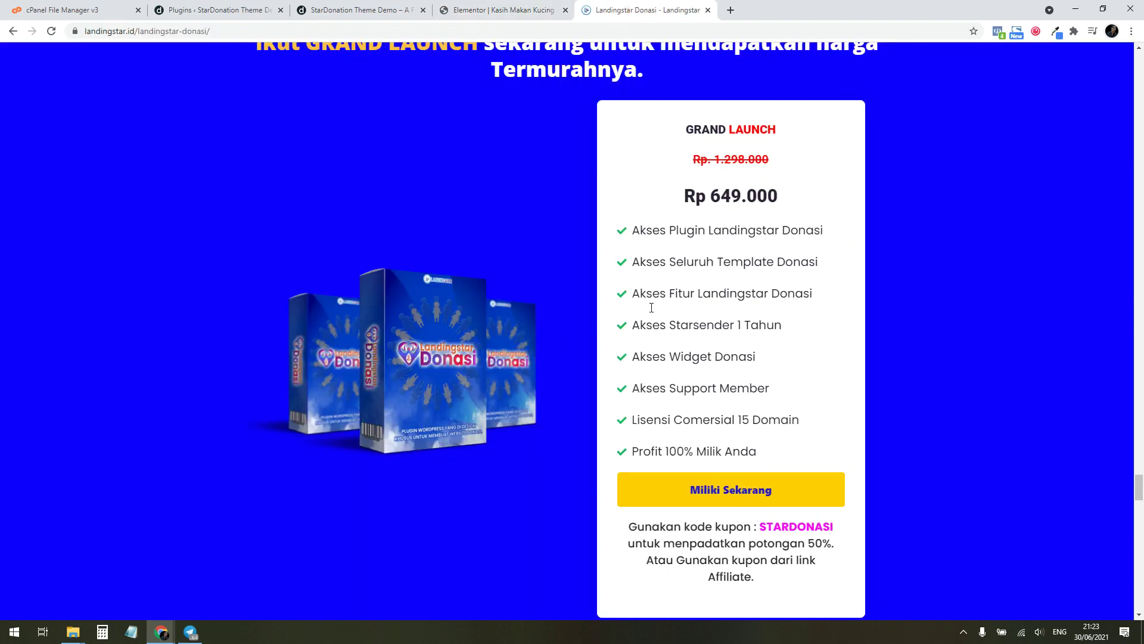
scroll(644, 298, "up", 20)
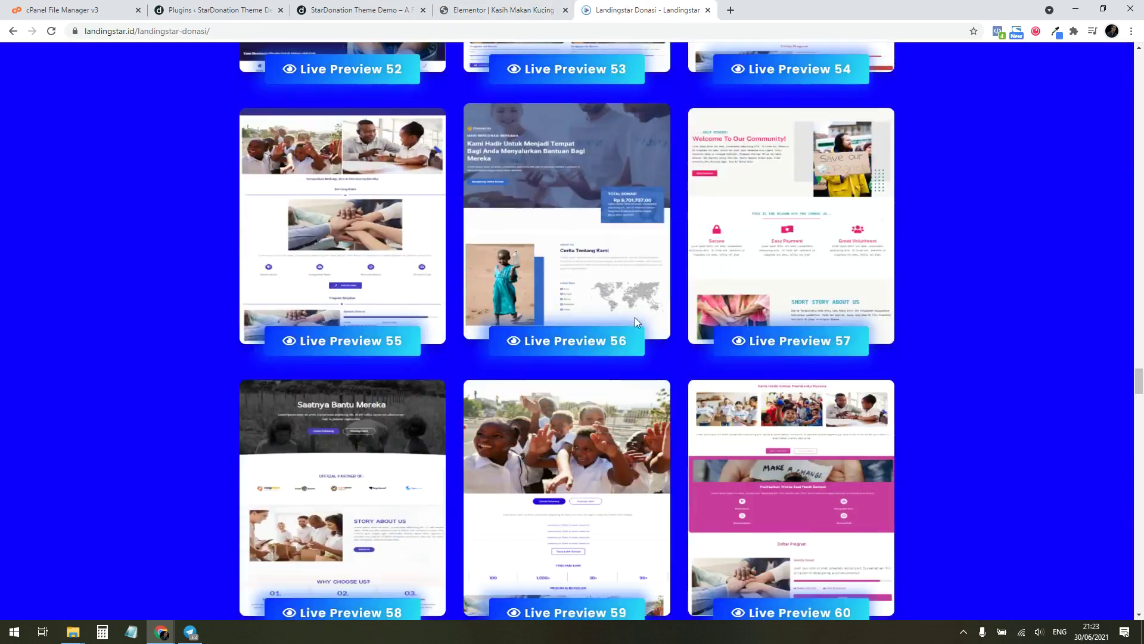
scroll(635, 317, "down", 3)
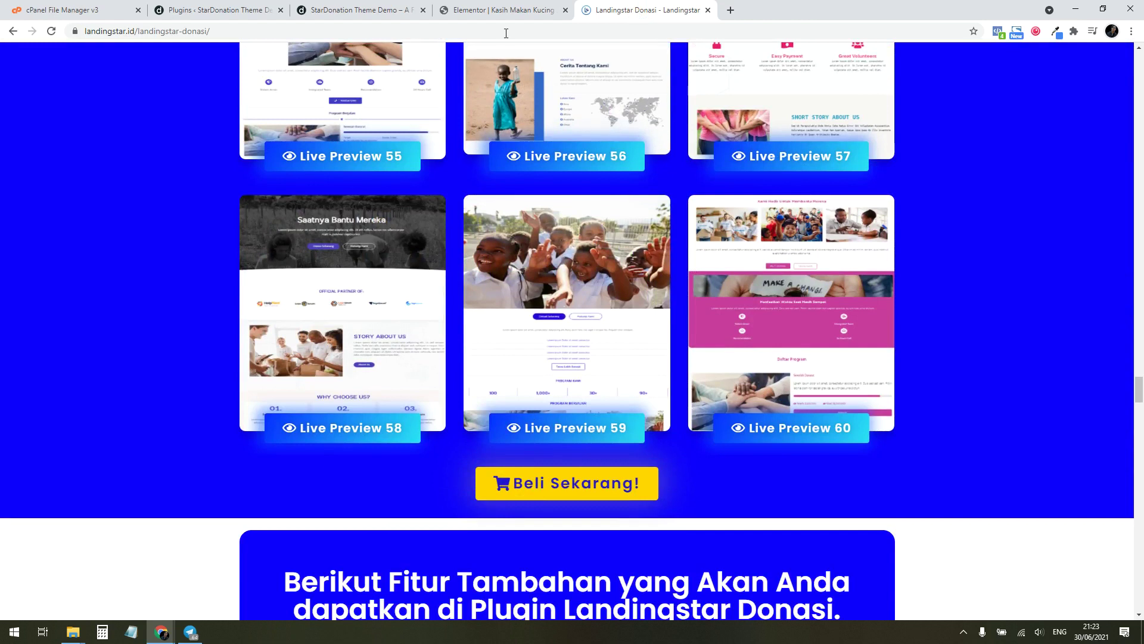
Return to the template library in Elementor, close it, and review the page layout back up to its hero section
left_click(504, 12)
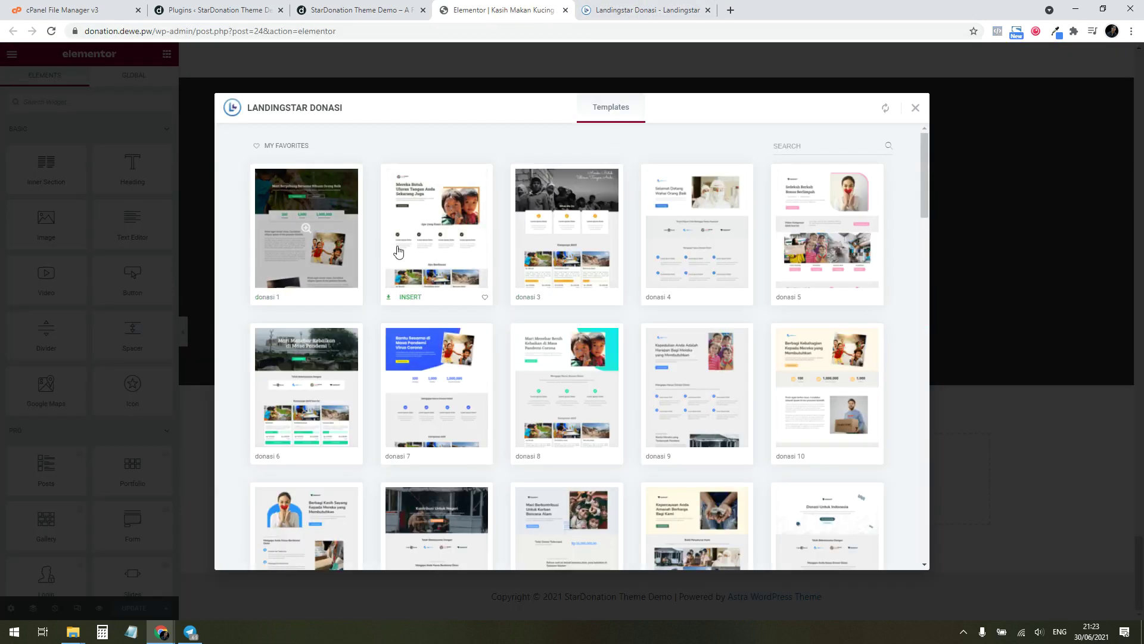
left_click(914, 108)
scroll(695, 301, "up", 20)
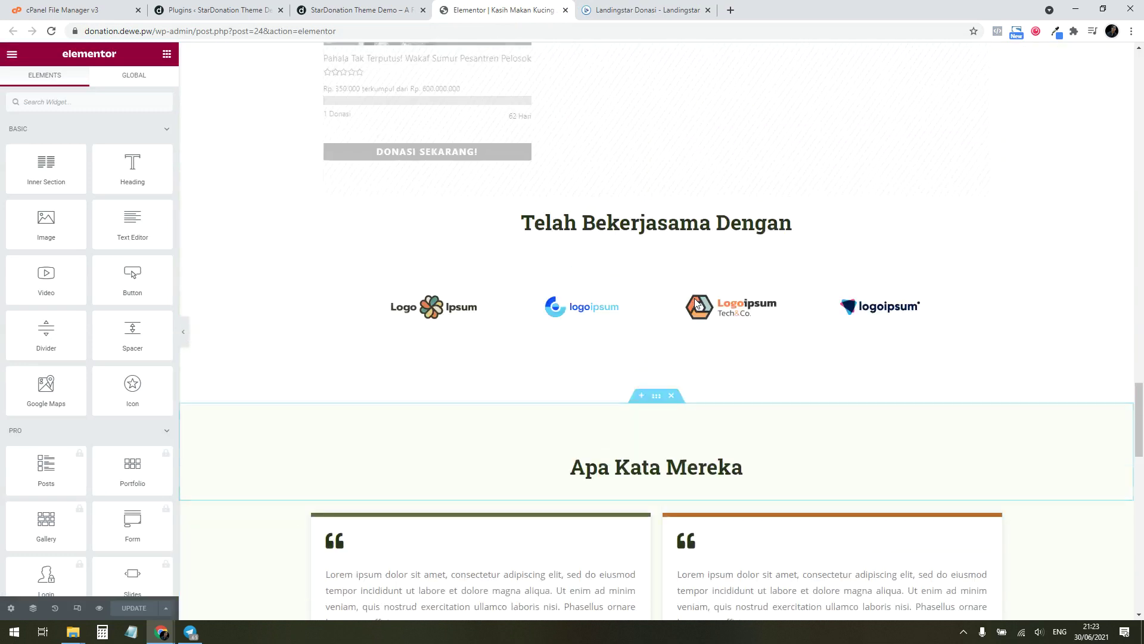
scroll(691, 301, "up", 15)
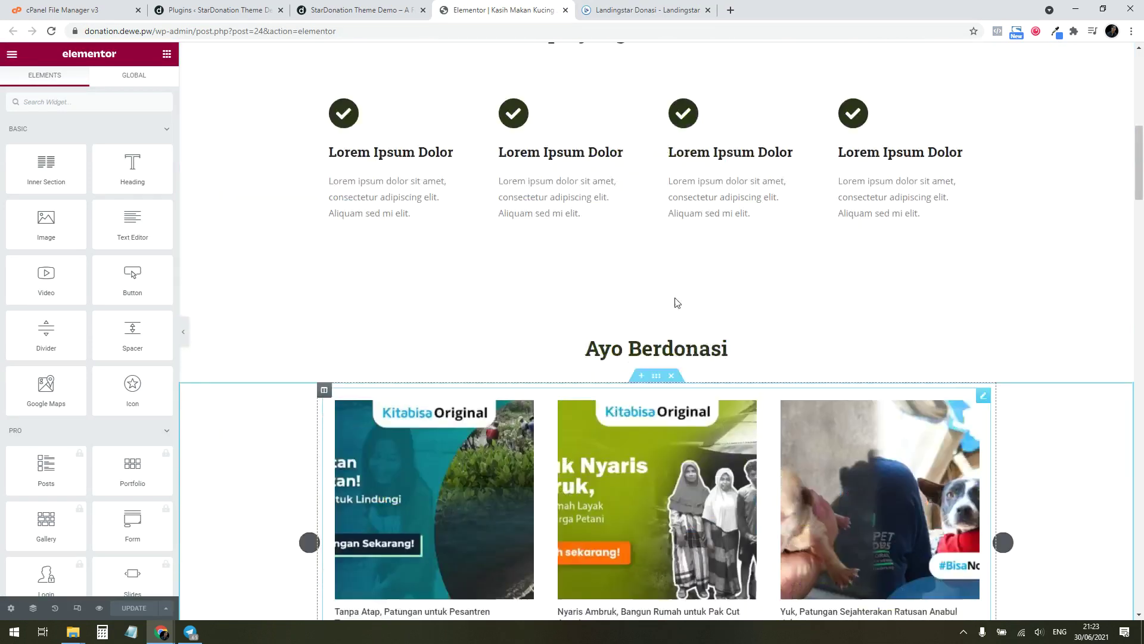
scroll(677, 302, "up", 10)
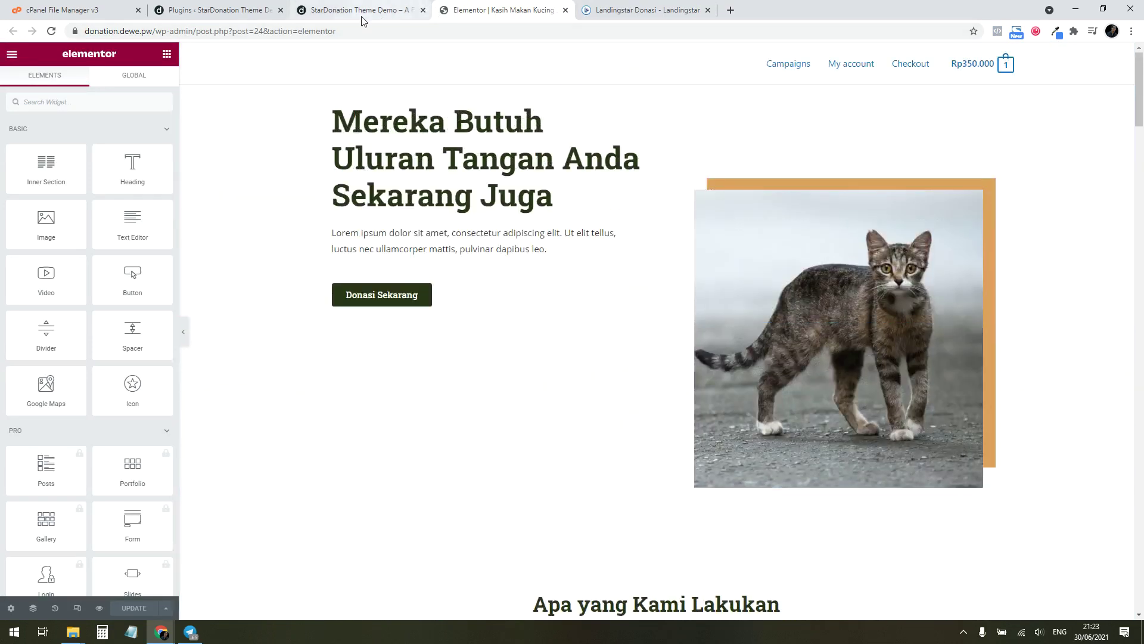
left_click(362, 11)
left_click(474, 12)
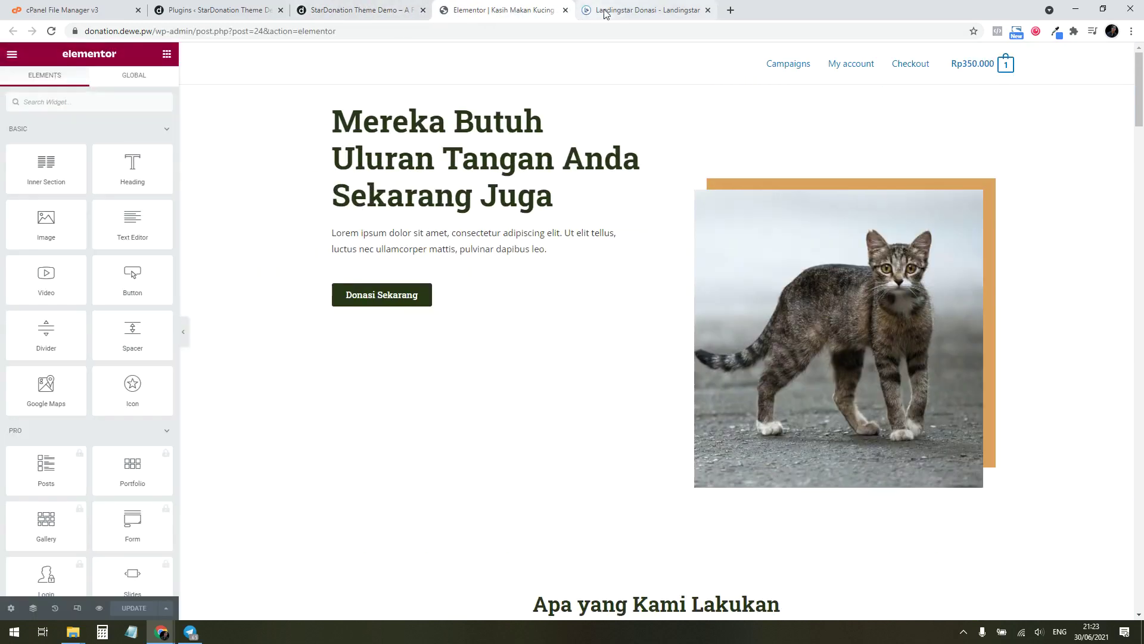
Review the additional plugin features on the Landingstar Donasi sales page and return to the Grand Launch offer card
left_click(643, 10)
scroll(621, 212, "down", 4)
scroll(633, 224, "down", 2)
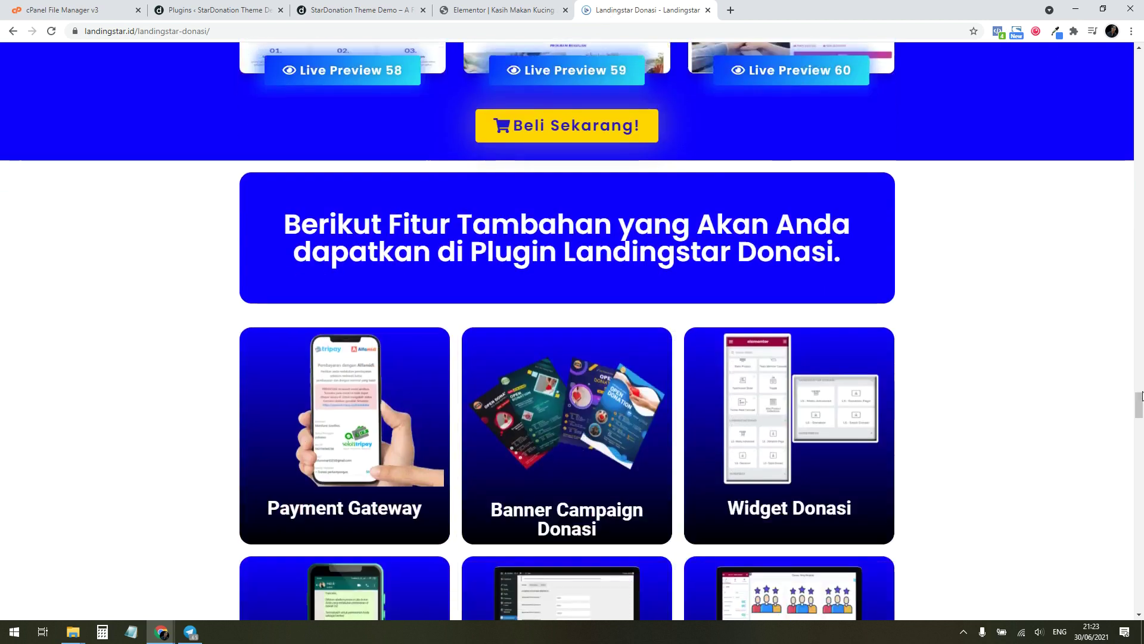
left_click_drag(1140, 402, 1142, 542)
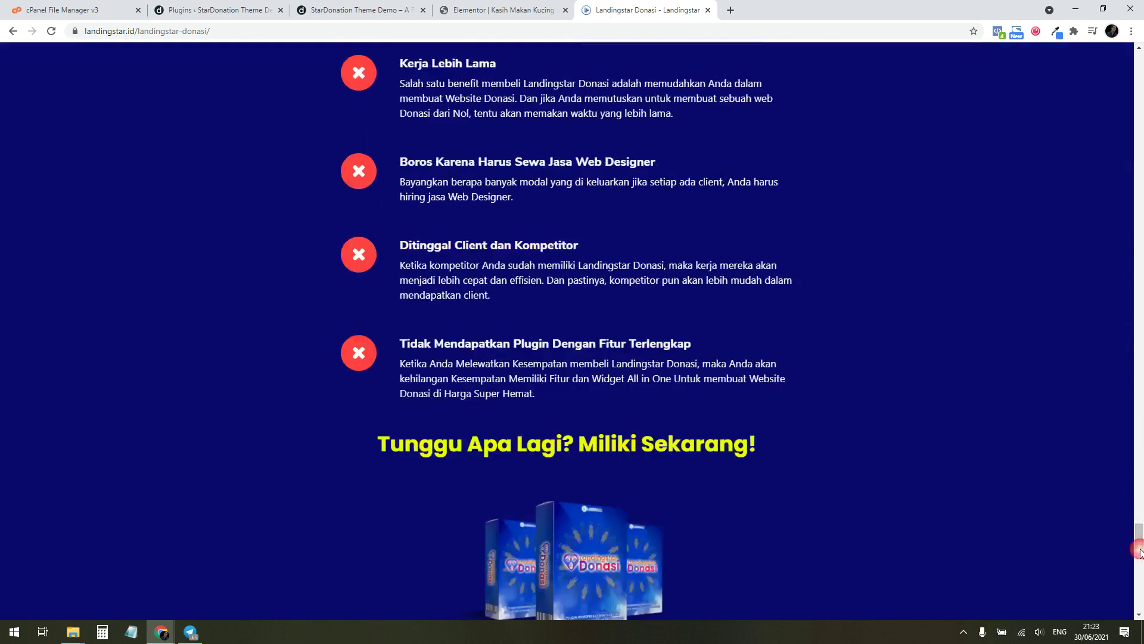
scroll(981, 354, "up", 20)
scroll(929, 353, "down", 3)
scroll(889, 361, "down", 1)
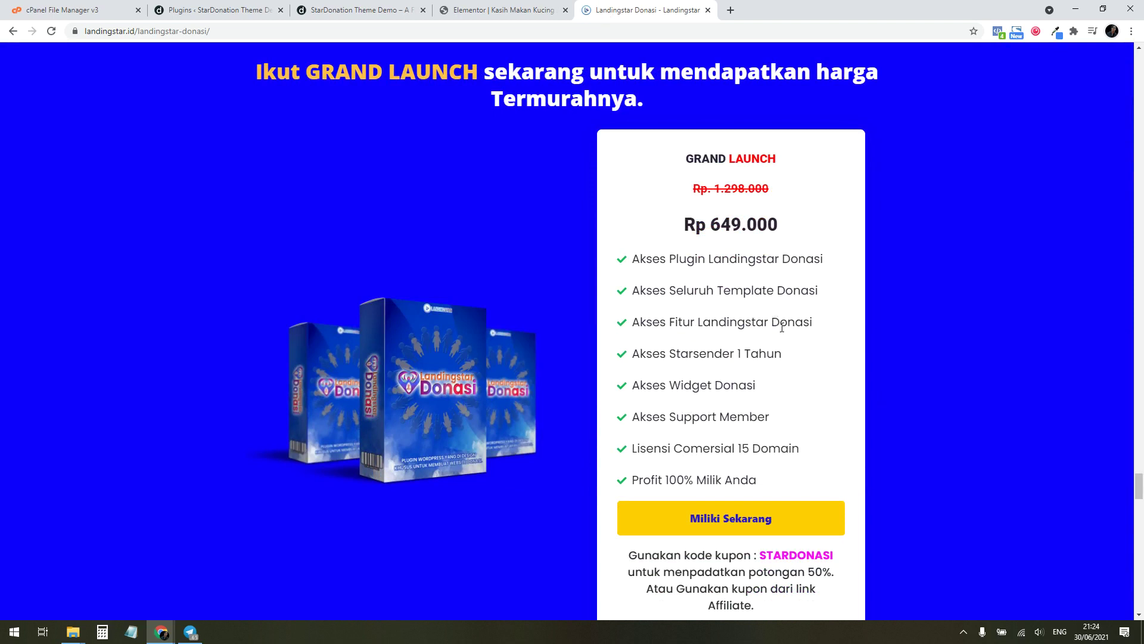
Open the Campaigns page of the live donation site and look over the listed donation campaigns
left_click(500, 13)
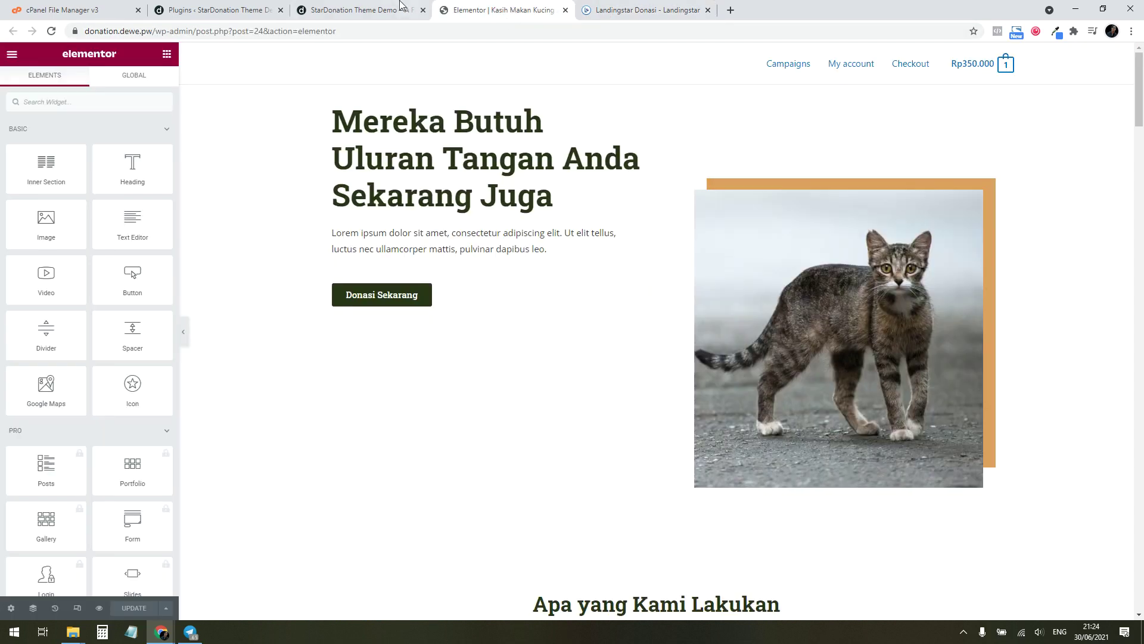
left_click(354, 17)
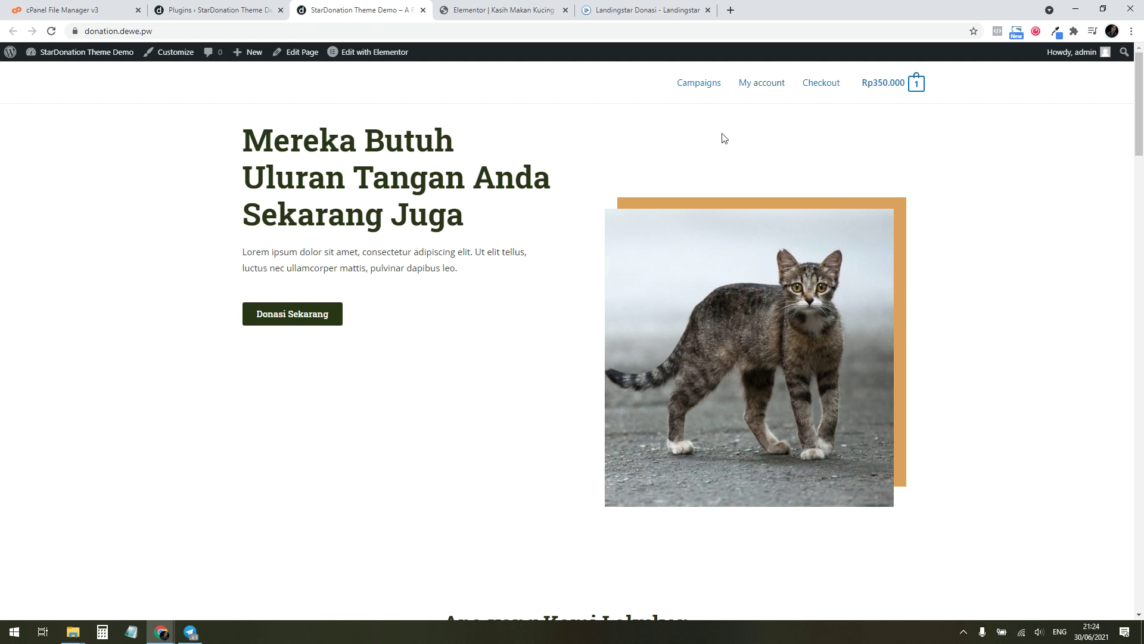
left_click(706, 92)
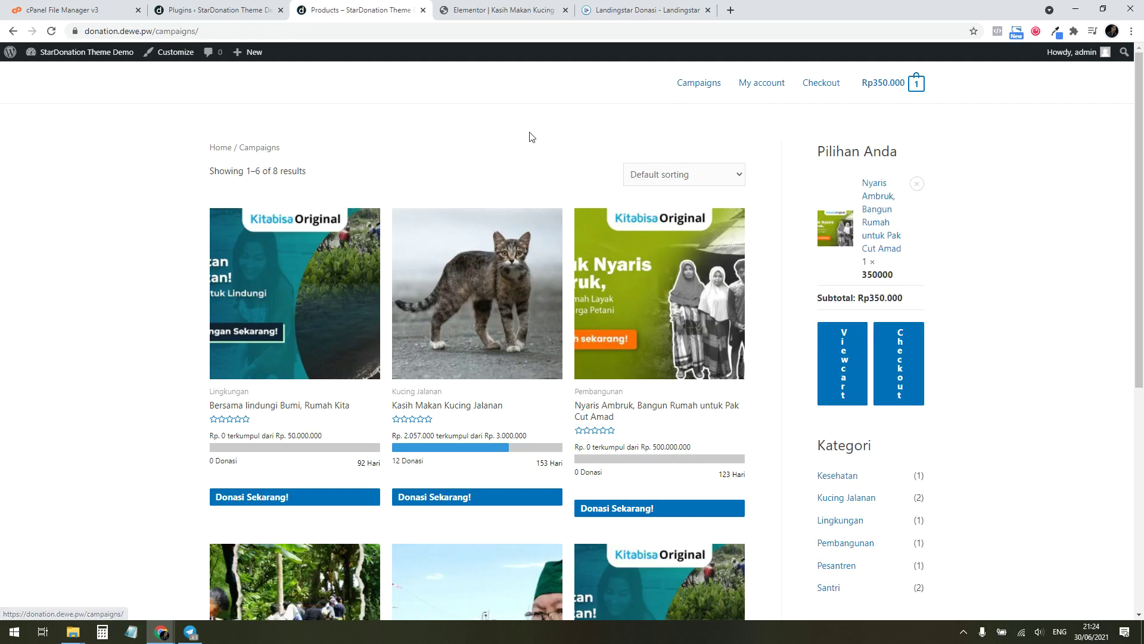
scroll(662, 170, "down", 3)
scroll(657, 222, "up", 3)
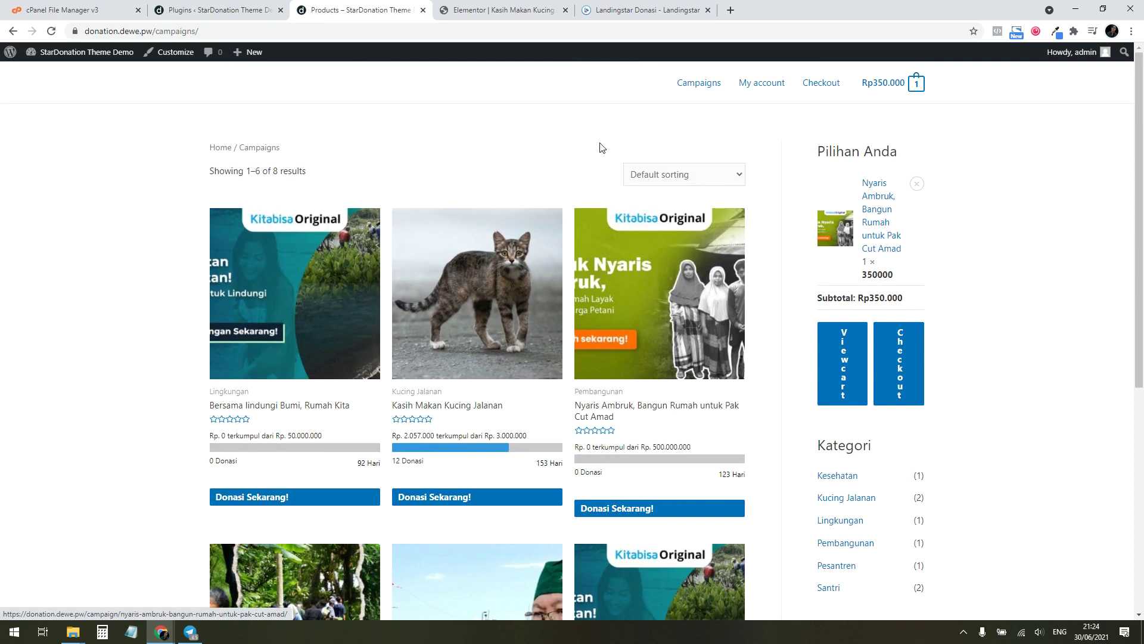
scroll(602, 147, "down", 6)
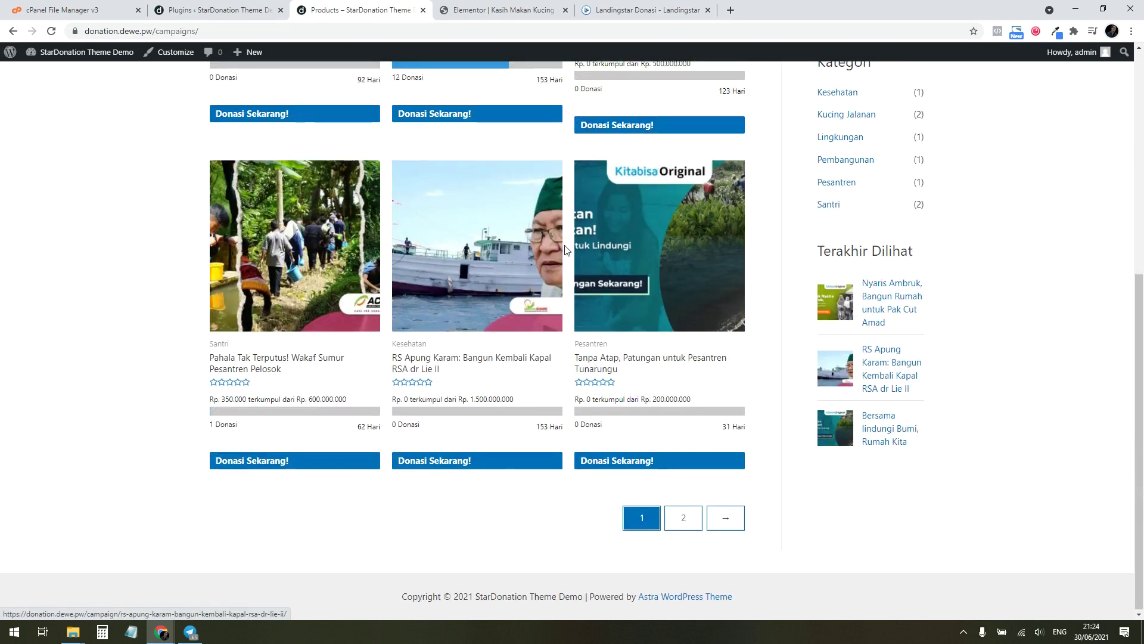
scroll(566, 251, "up", 6)
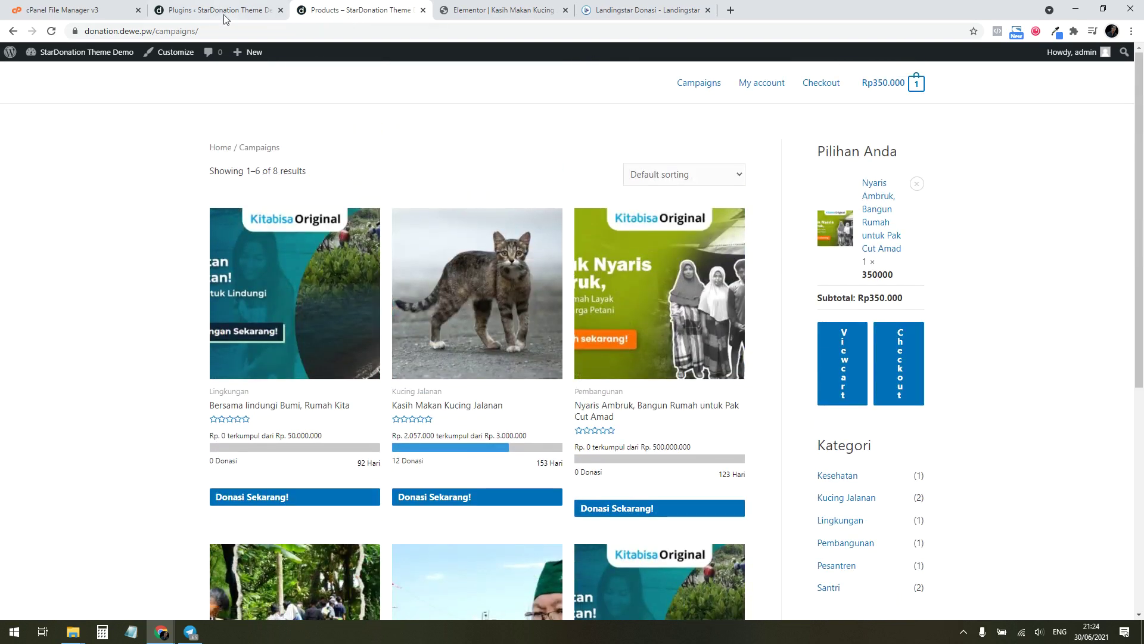
Open the theme management in the WordPress admin and search the installable themes for "astra"
left_click(219, 16)
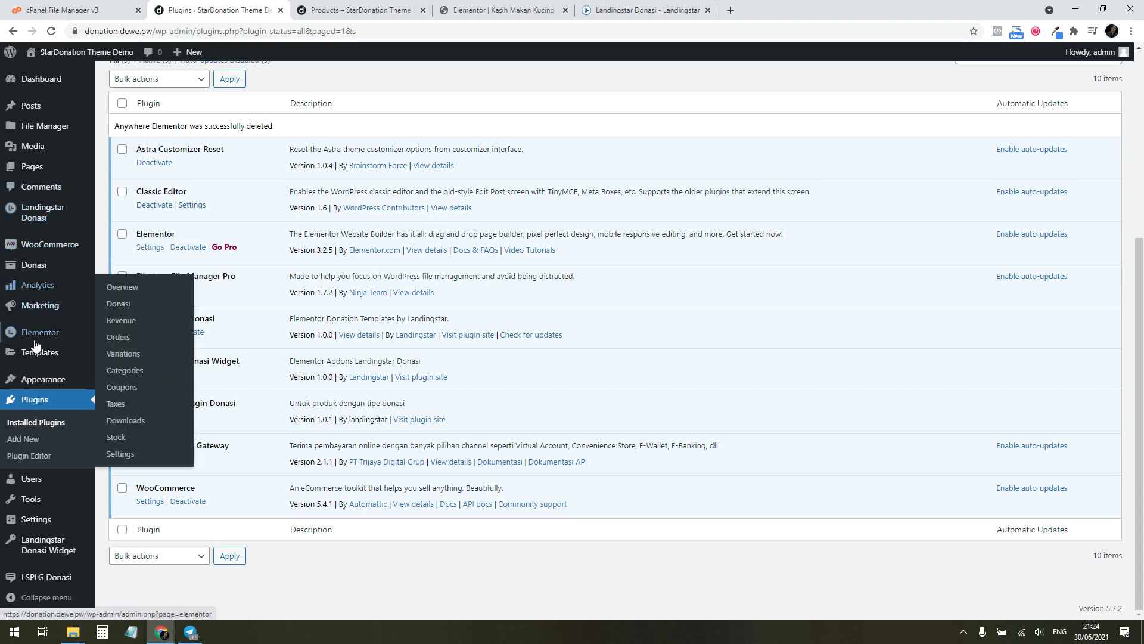
mouse_move(54, 377)
left_click(120, 385)
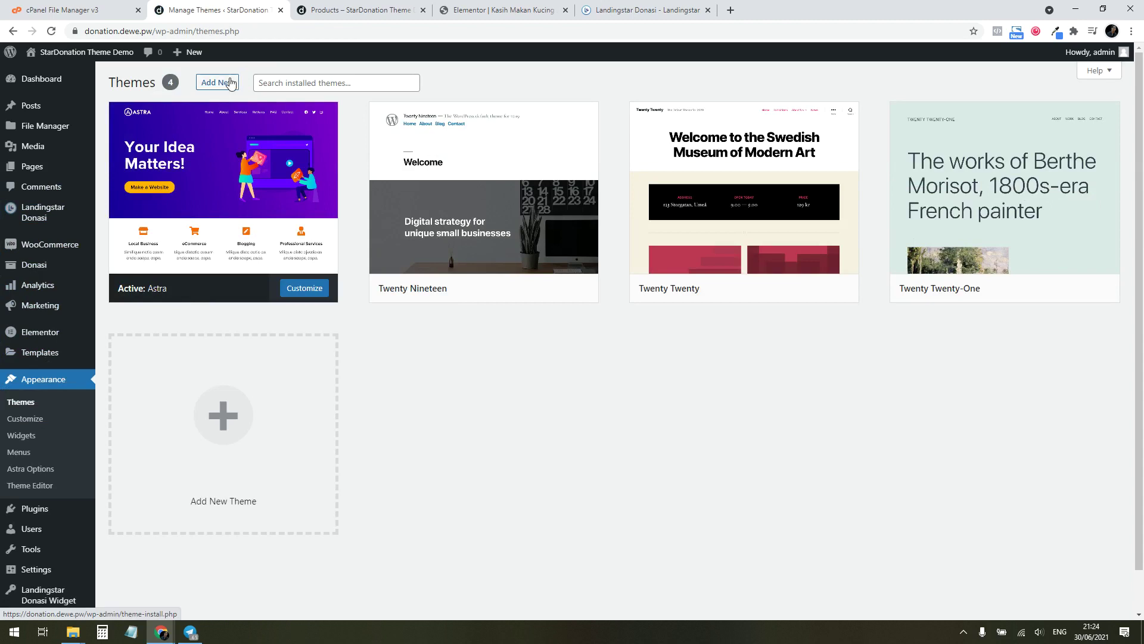
left_click(226, 84)
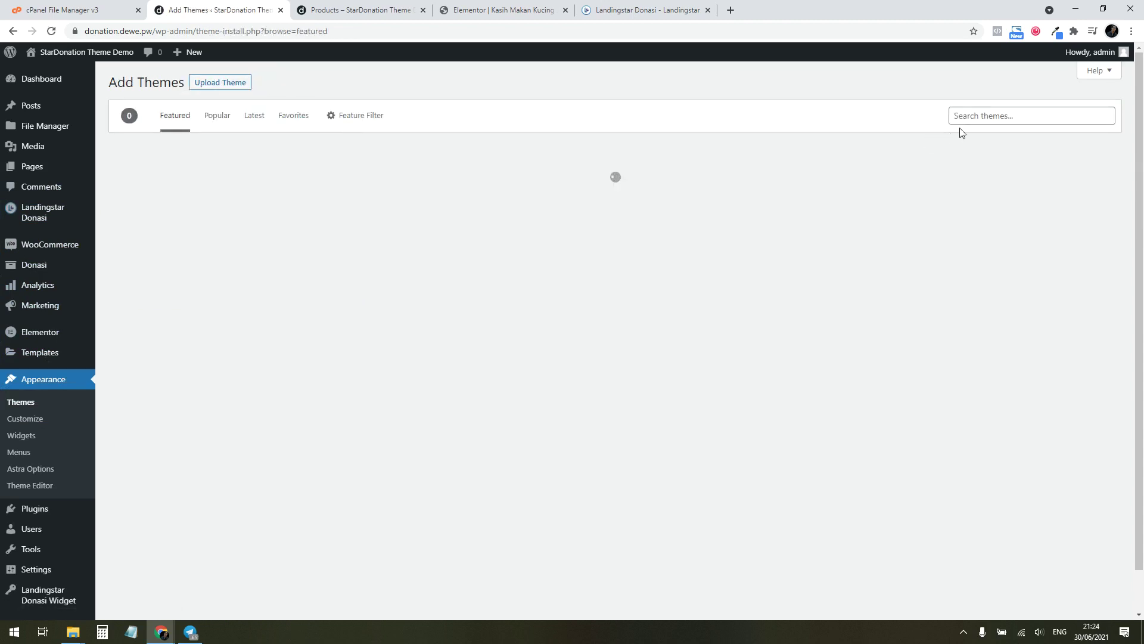
left_click(973, 117)
type("astra")
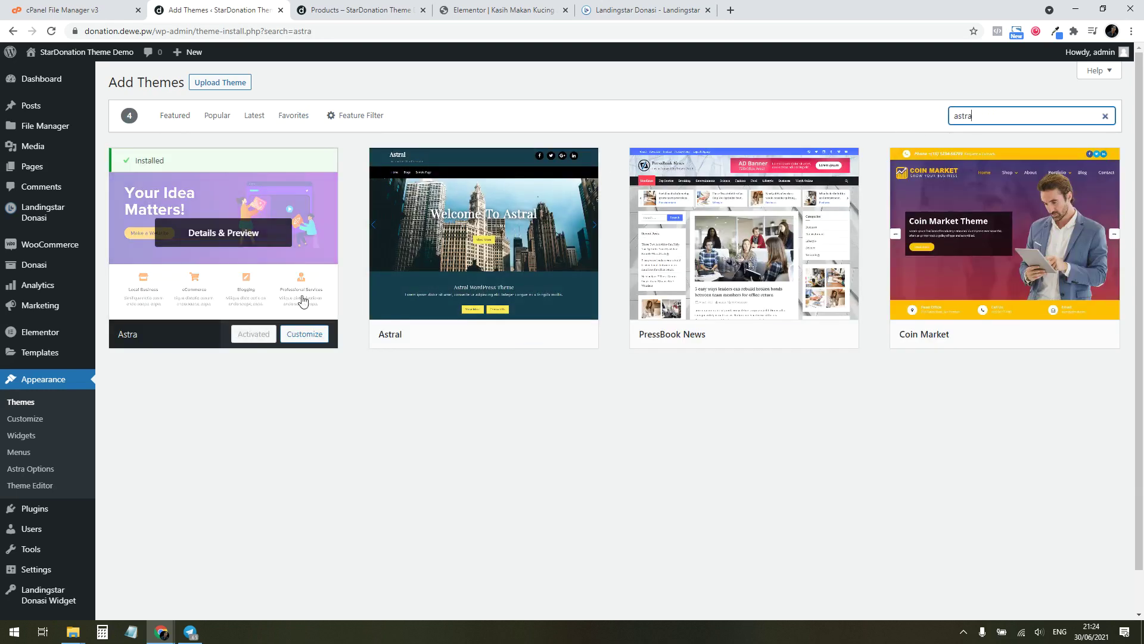
Upload stardonasi_theme_astra.zip from the demo folder as a new theme and install it
left_click(35, 404)
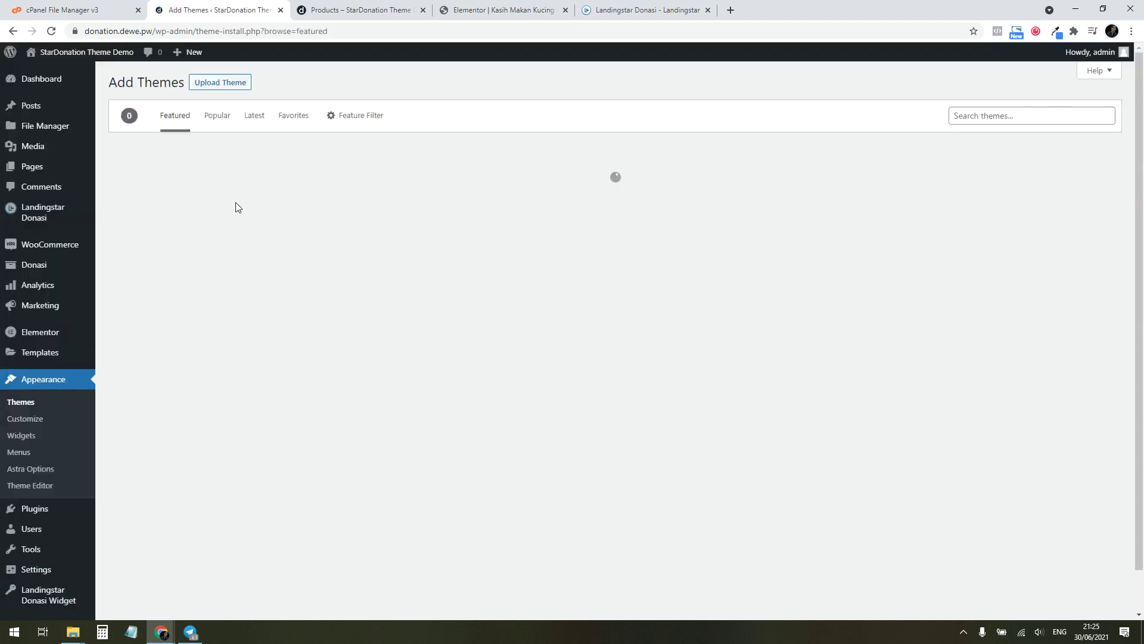
left_click(235, 90)
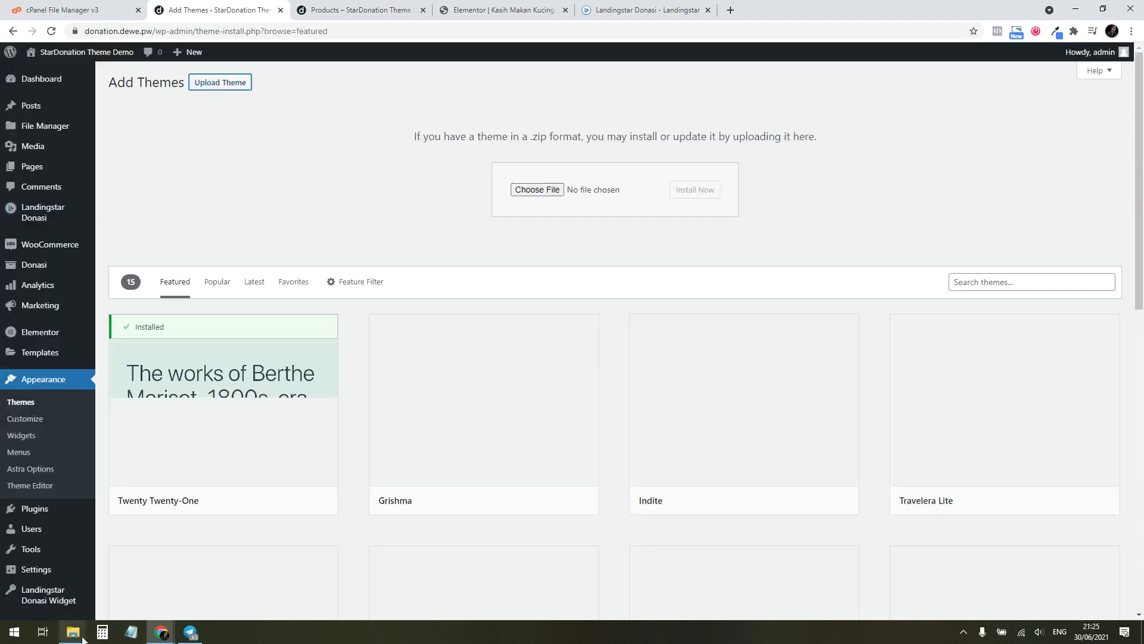
mouse_move(74, 631)
left_click(102, 606)
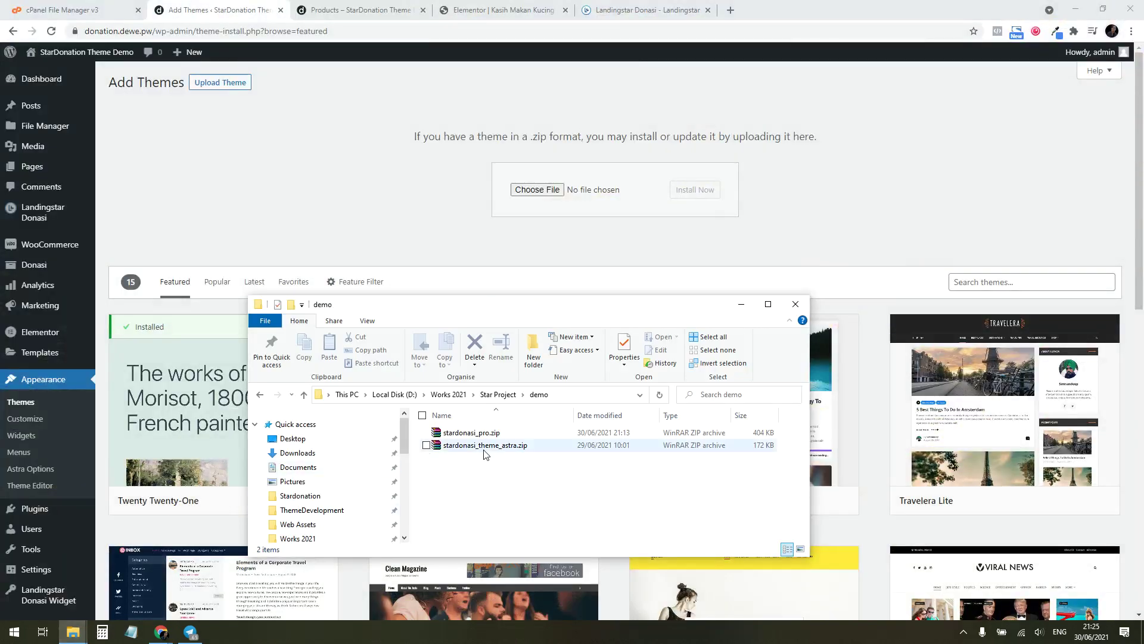
left_click(488, 447)
left_click_drag(488, 447, 536, 190)
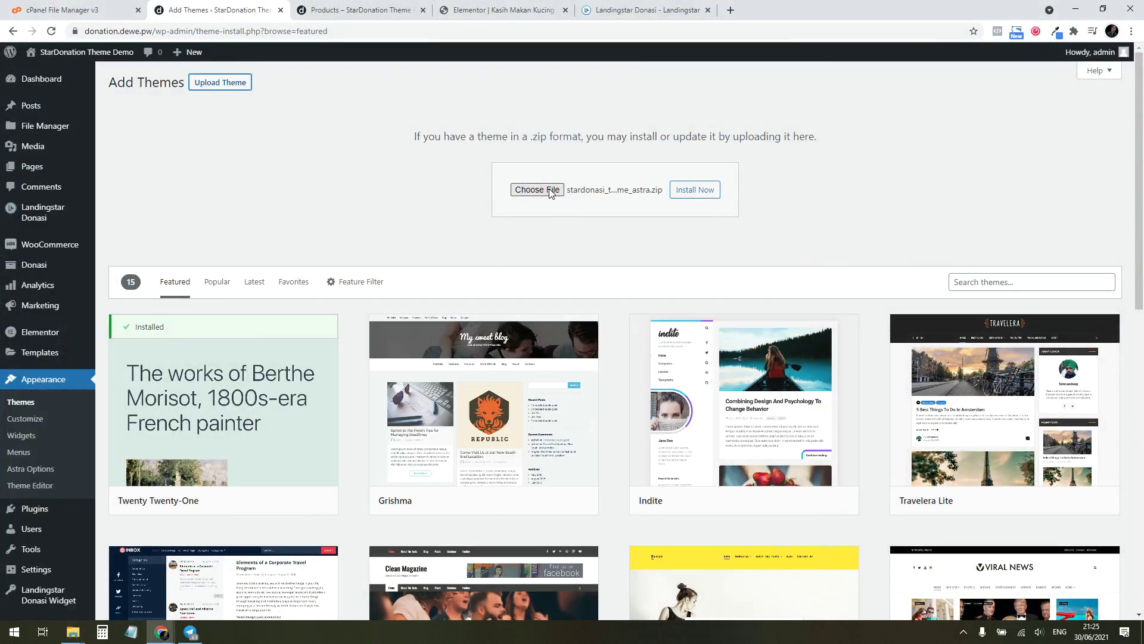
left_click(689, 199)
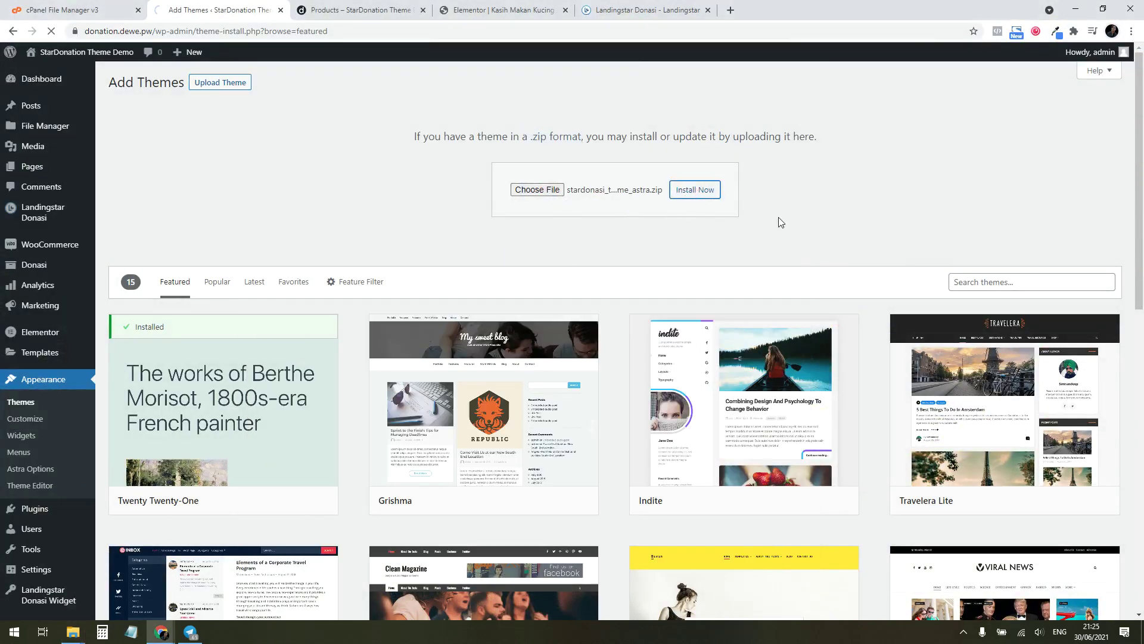
Activate the theme installed from stardonasi_theme_astra.zip and highlight the line about its Astra parent theme
left_click(504, 10)
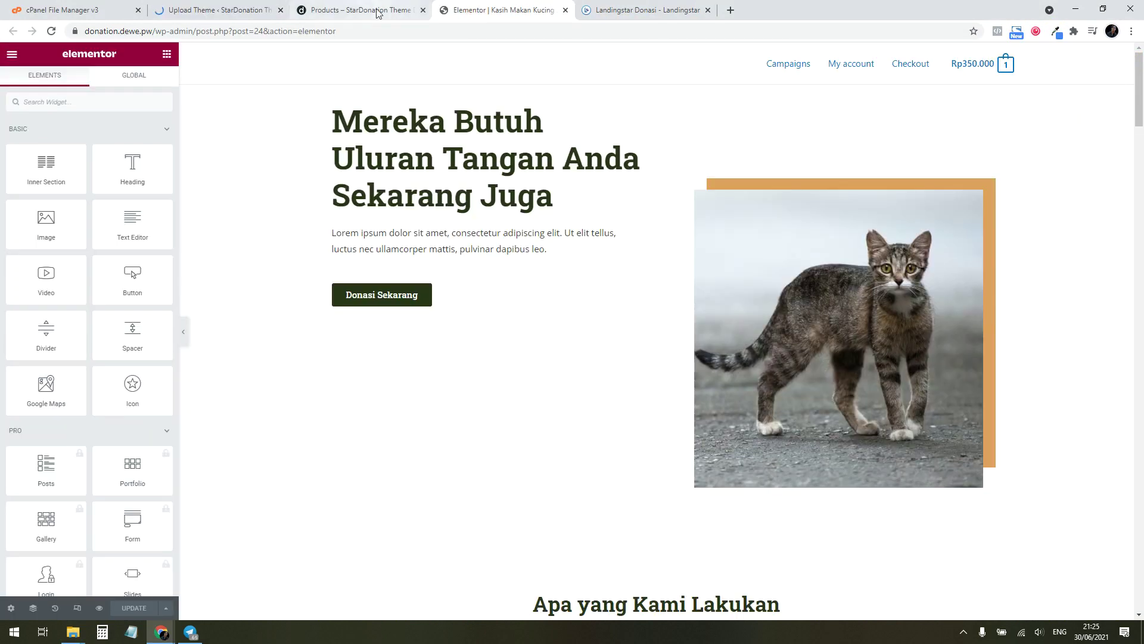
left_click(361, 10)
left_click(225, 11)
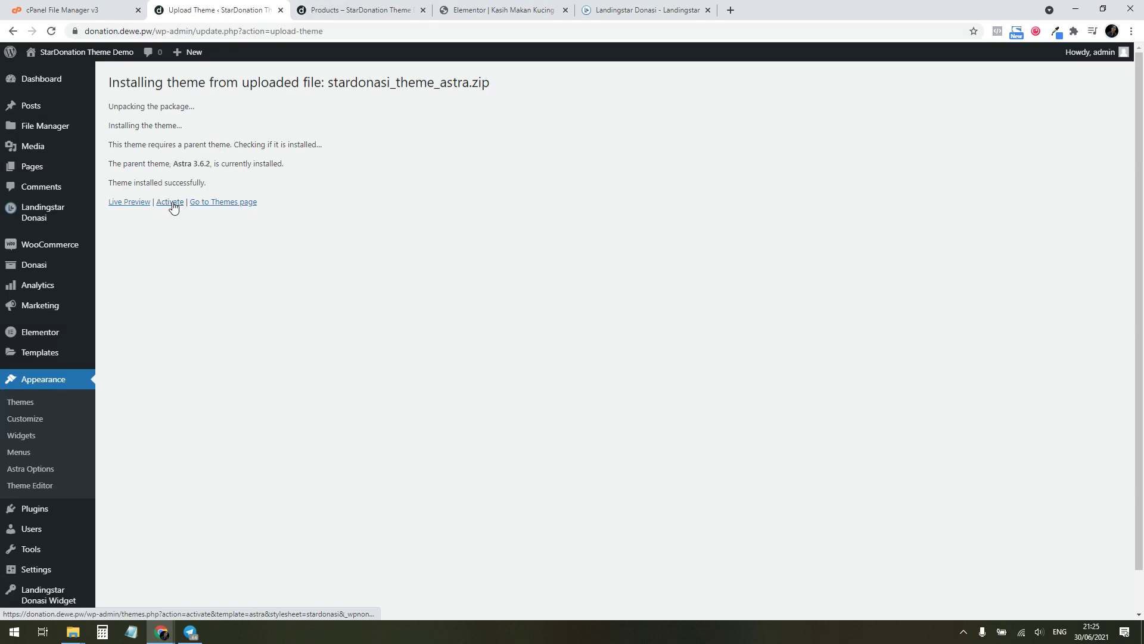
left_click(171, 202)
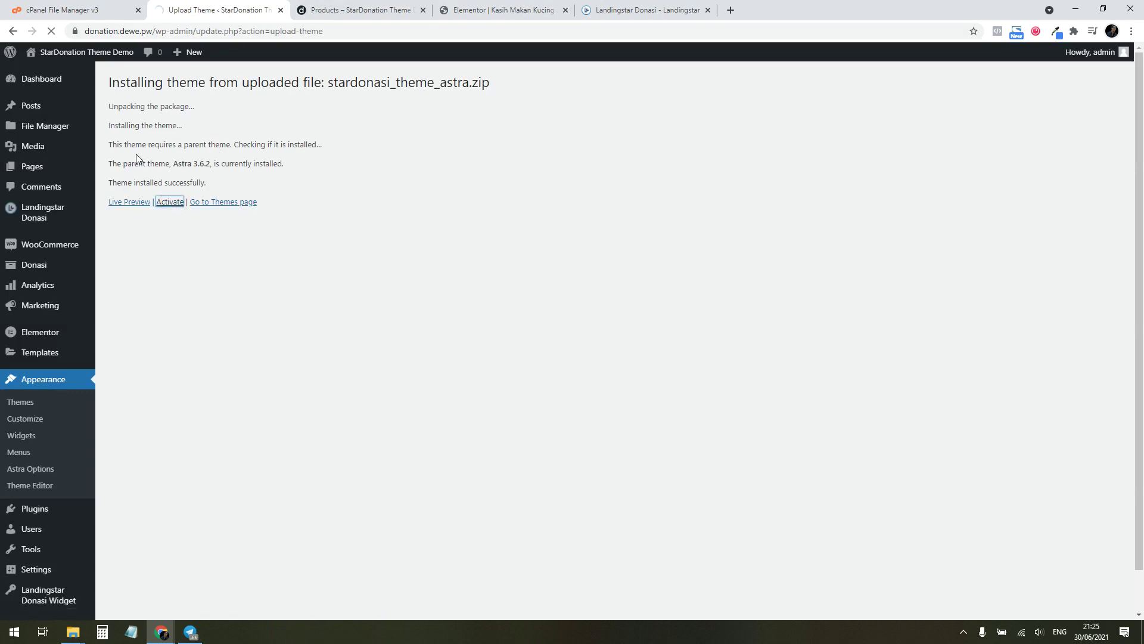
left_click_drag(137, 172, 197, 165)
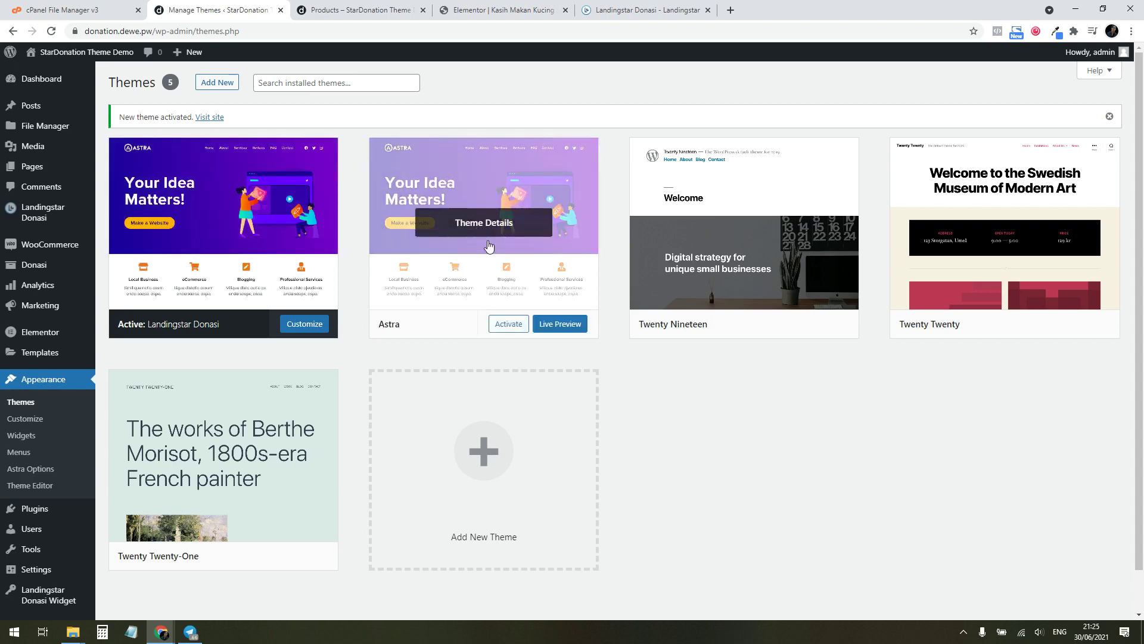
Reload the live Campaigns page and look over the layout of its campaign cards and sidebar
left_click(503, 10)
left_click(368, 13)
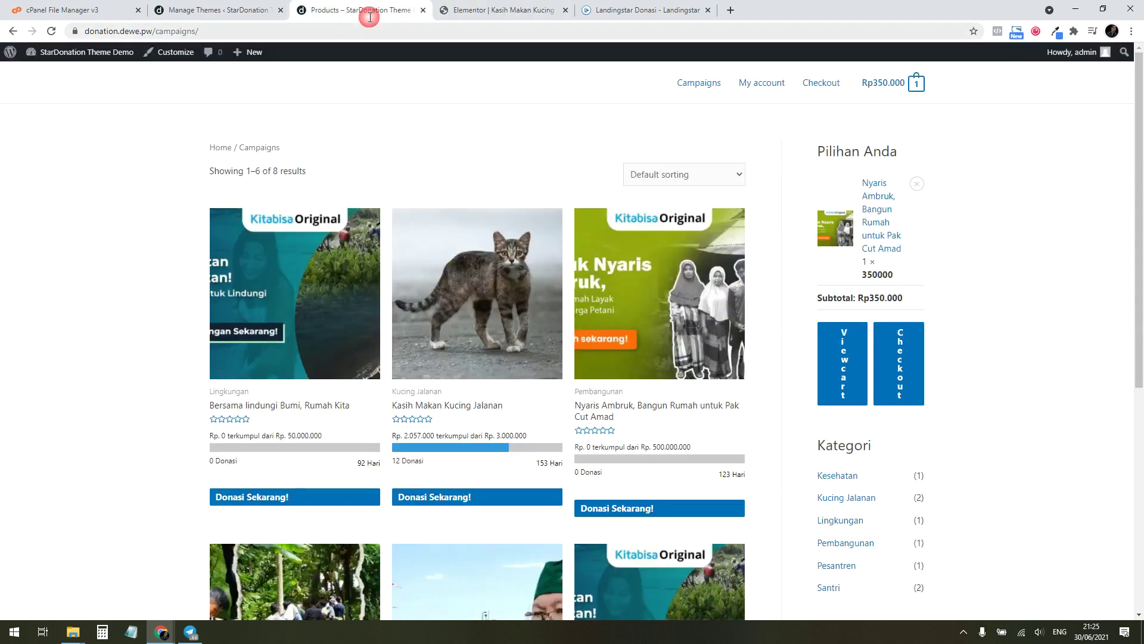
key("F5")
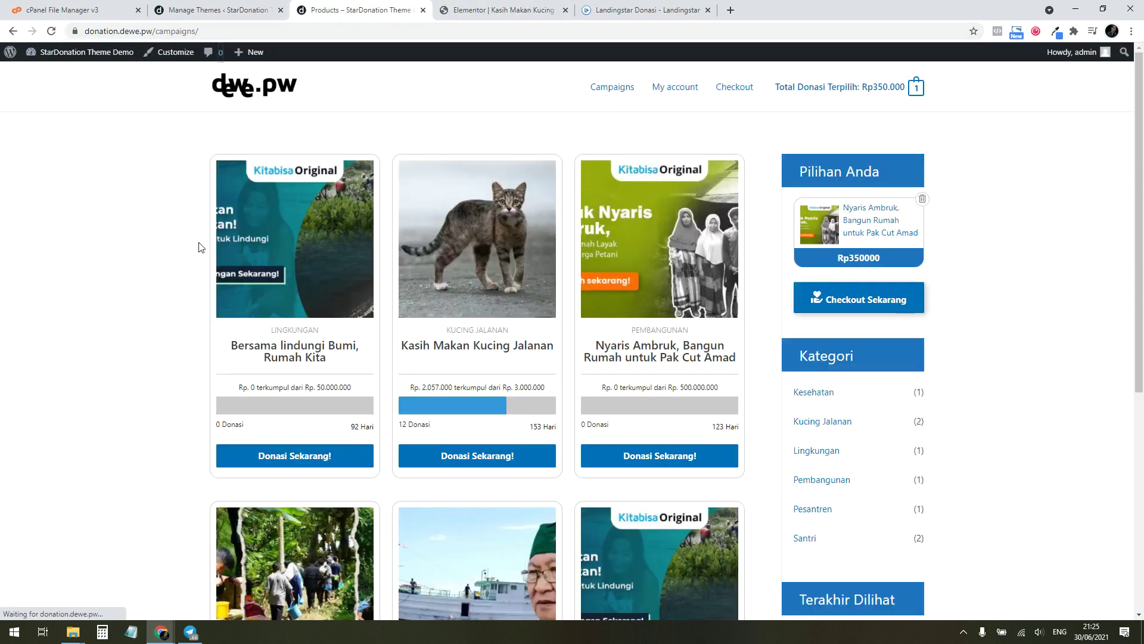
scroll(669, 255, "down", 6)
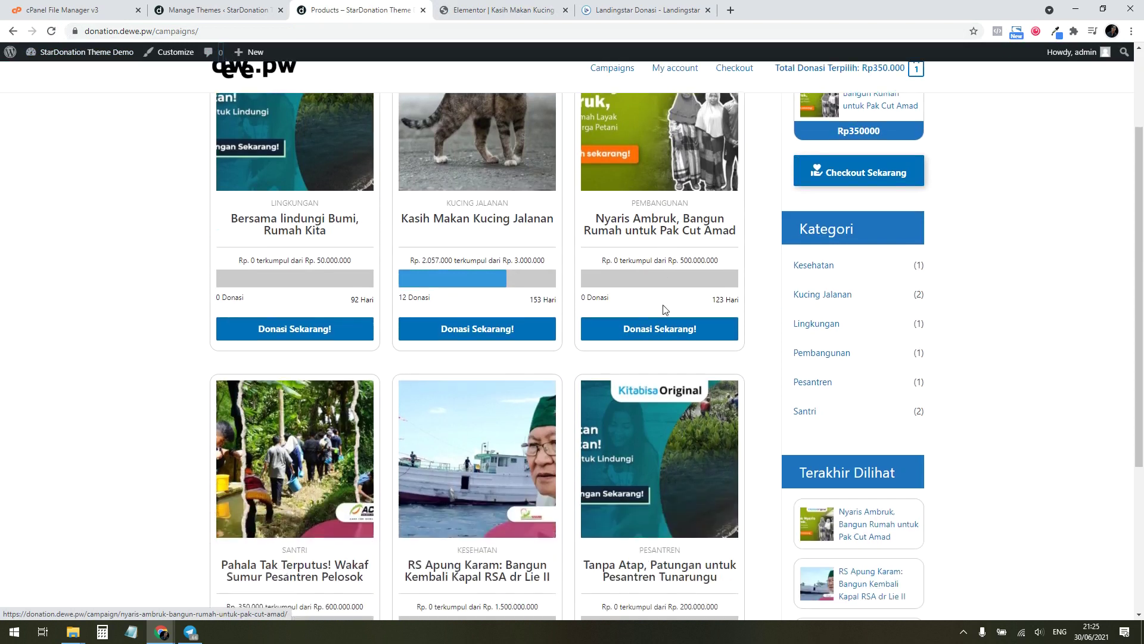
scroll(549, 308, "up", 6)
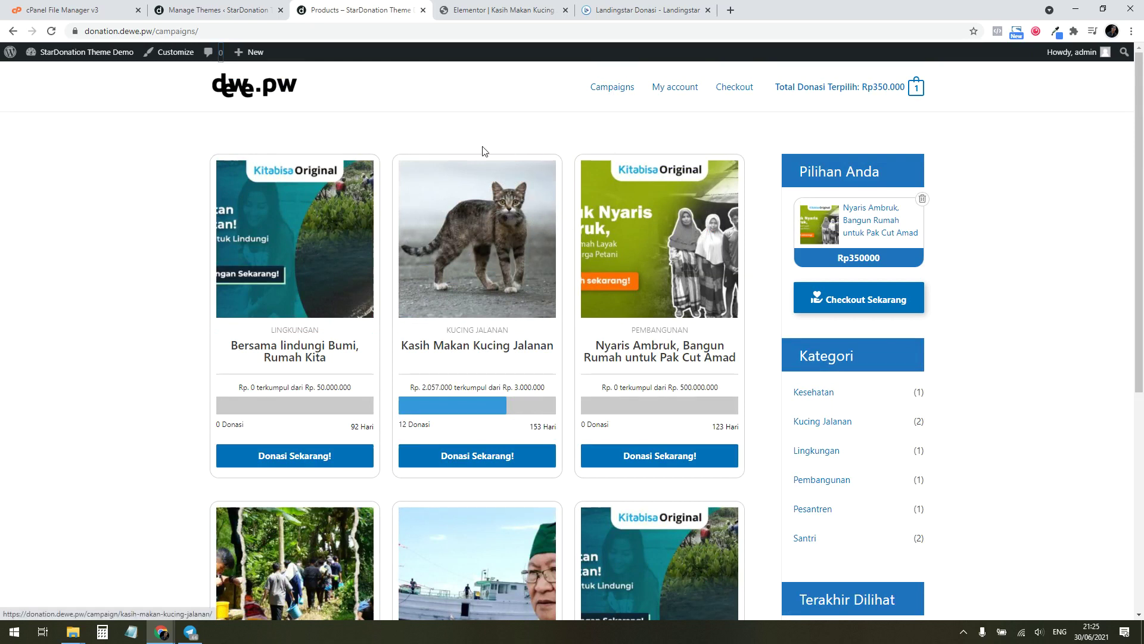
Open the Kasih Makan Kucing Jalanan campaign in a new tab and look through its photo gallery and description
middle_click(456, 257)
left_click(486, 10)
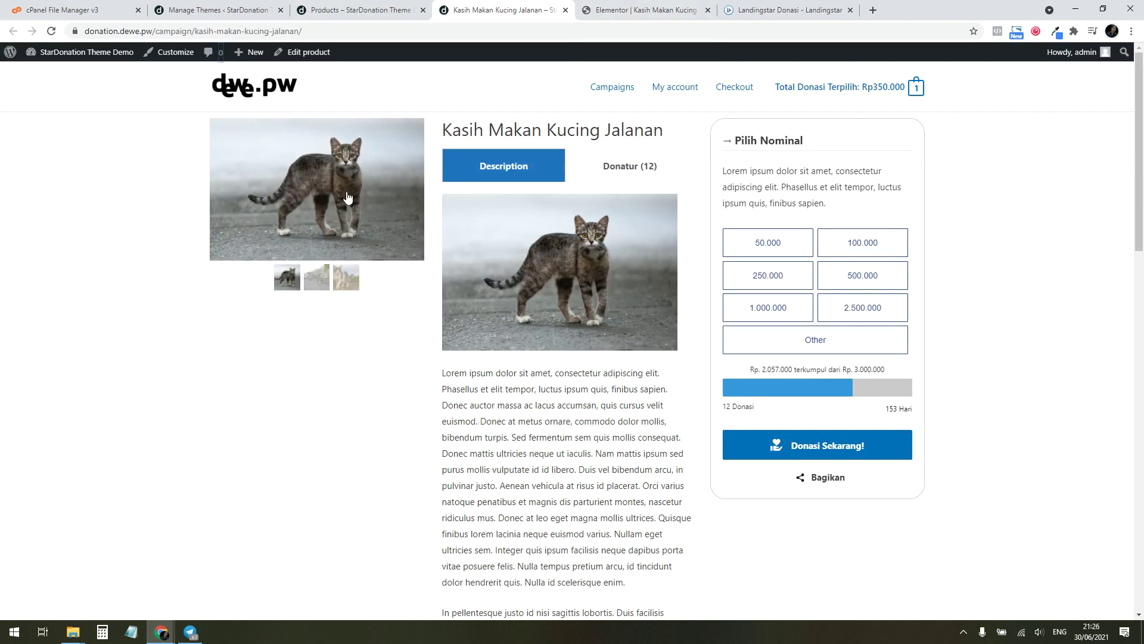
left_click(345, 278)
left_click(286, 301)
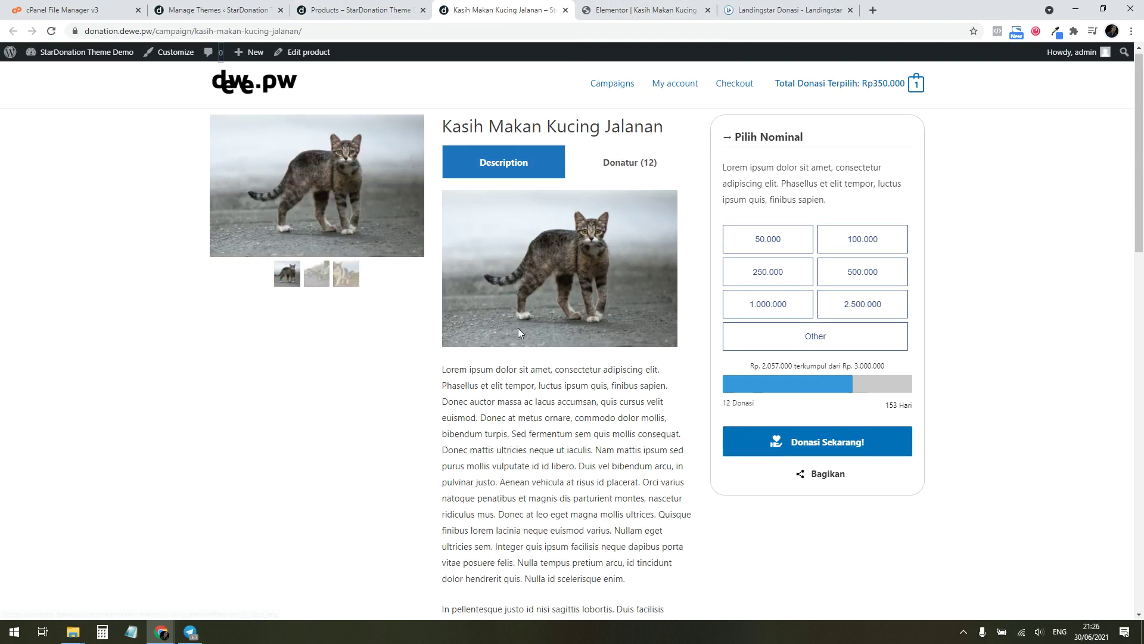
scroll(521, 322, "down", 10)
scroll(529, 296, "up", 10)
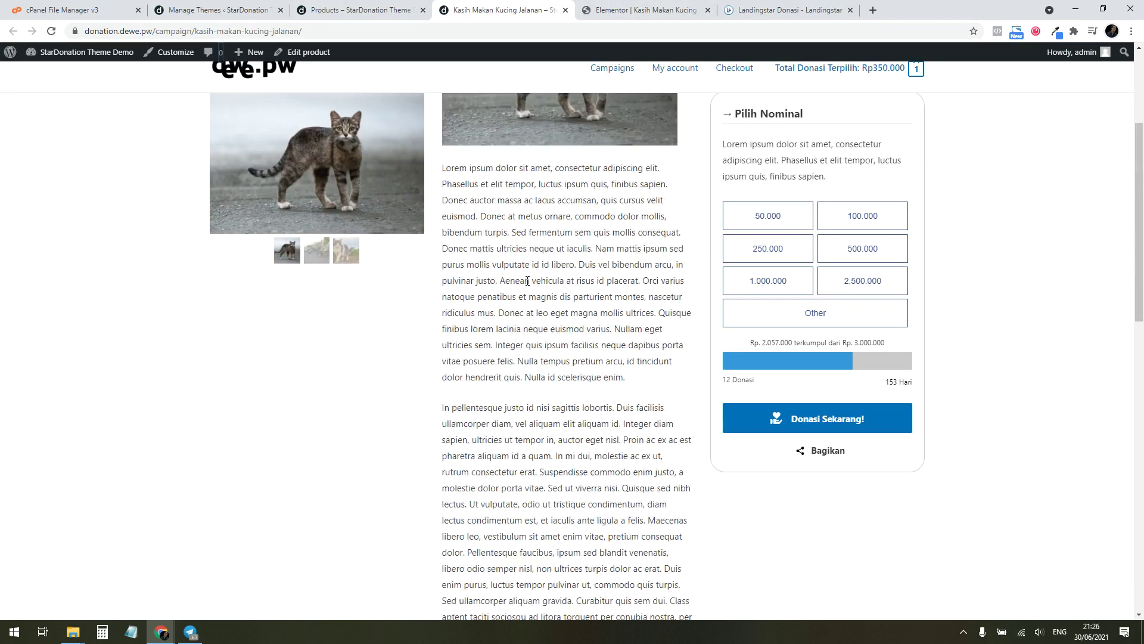
Look through the campaign's donor list and messages, and try the 500.000 donation amount
left_click(617, 166)
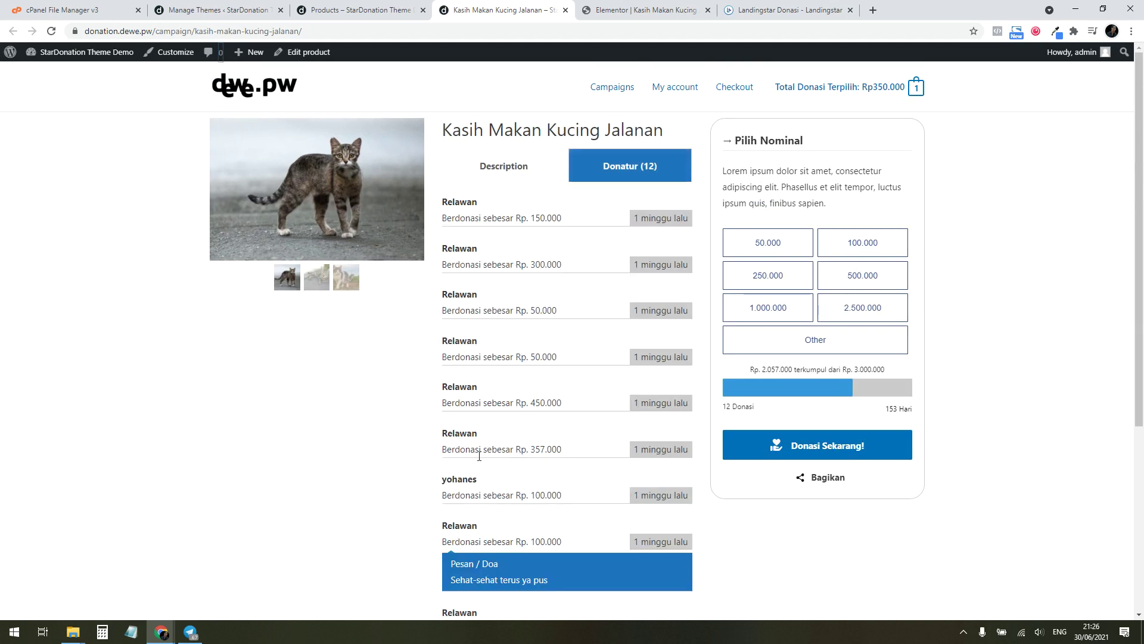
scroll(509, 465, "down", 4)
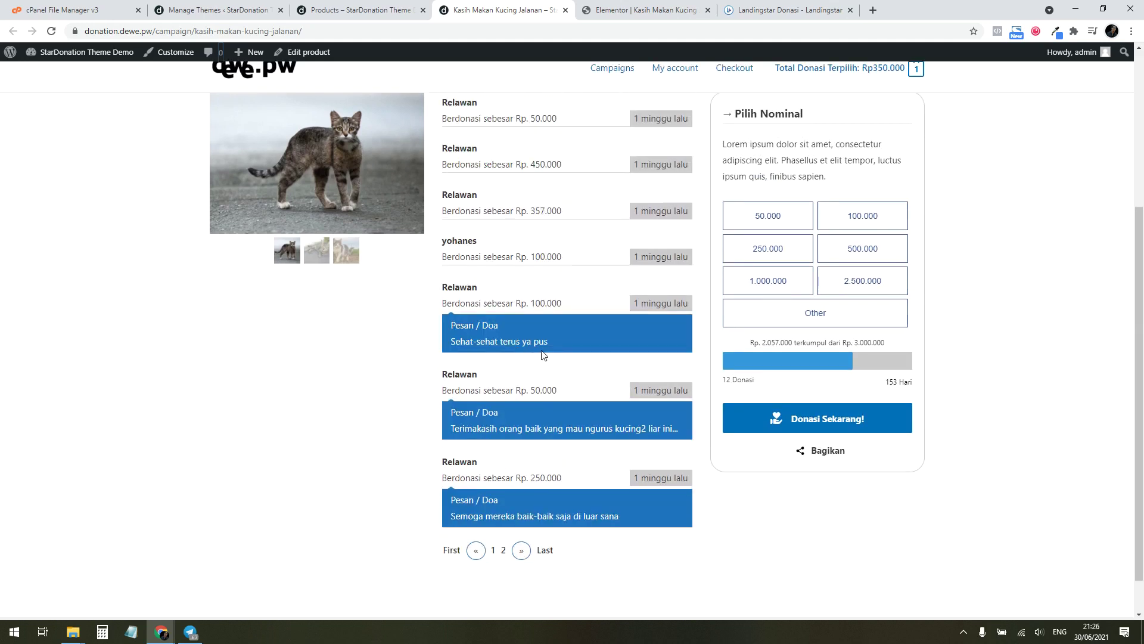
scroll(529, 370, "up", 4)
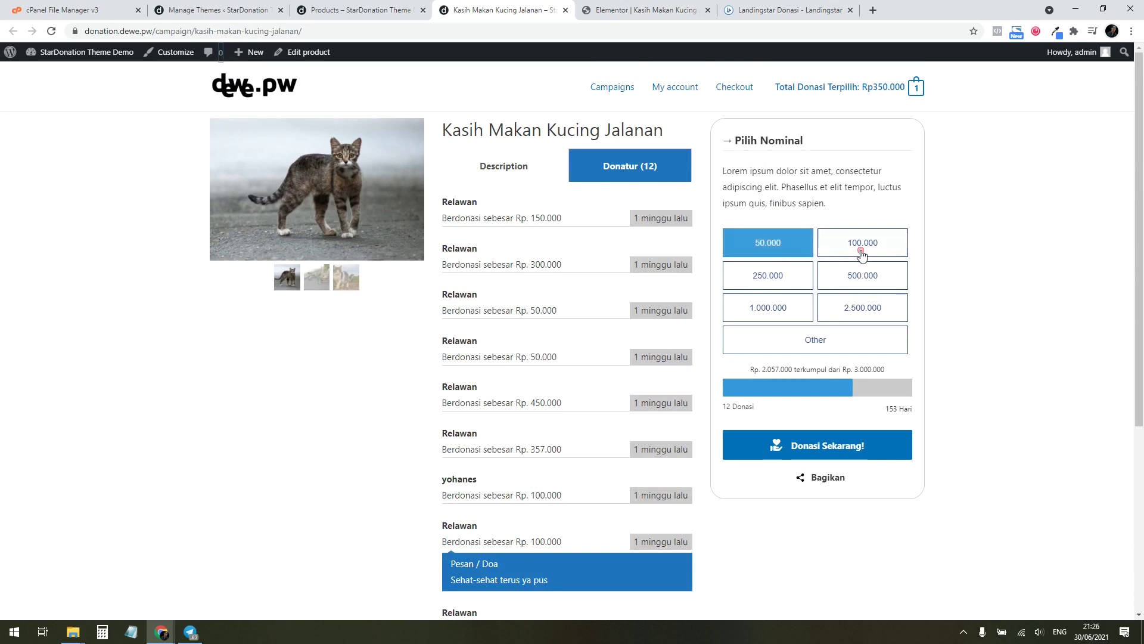
left_click(858, 288)
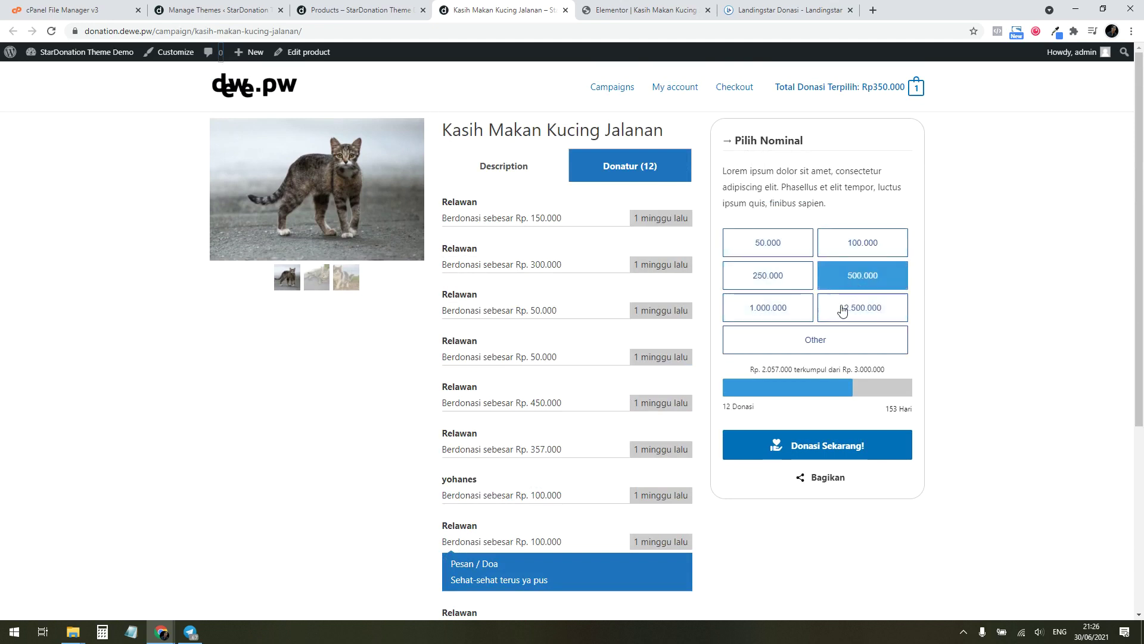
Open the WooCommerce Donasi settings in the WordPress admin and highlight the six donation amount options
left_click(358, 10)
left_click(227, 11)
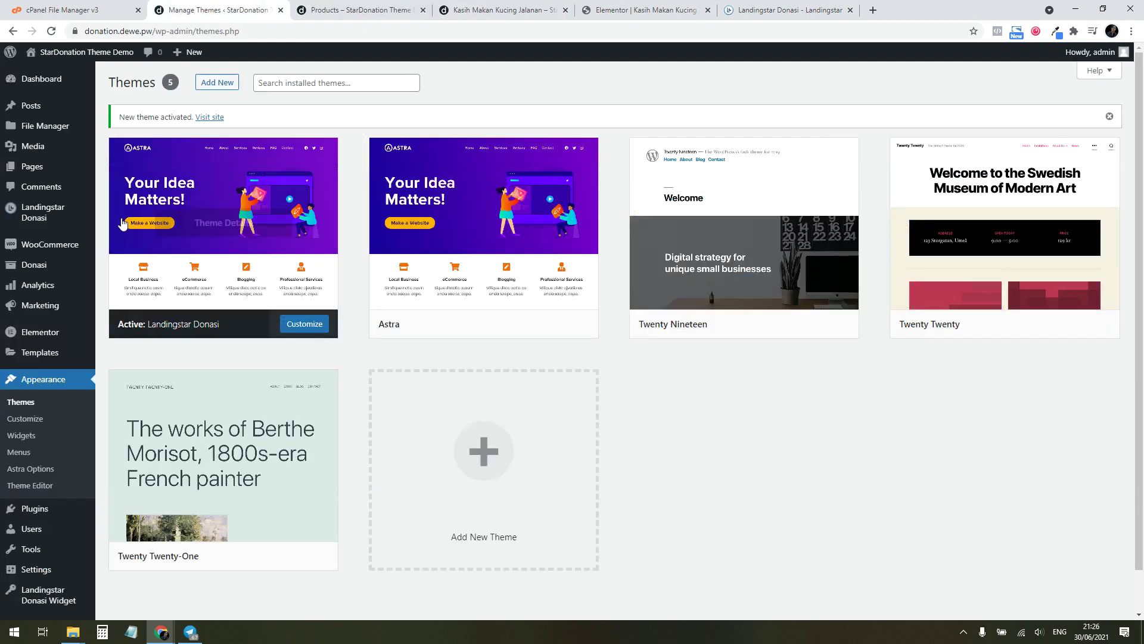
mouse_move(47, 268)
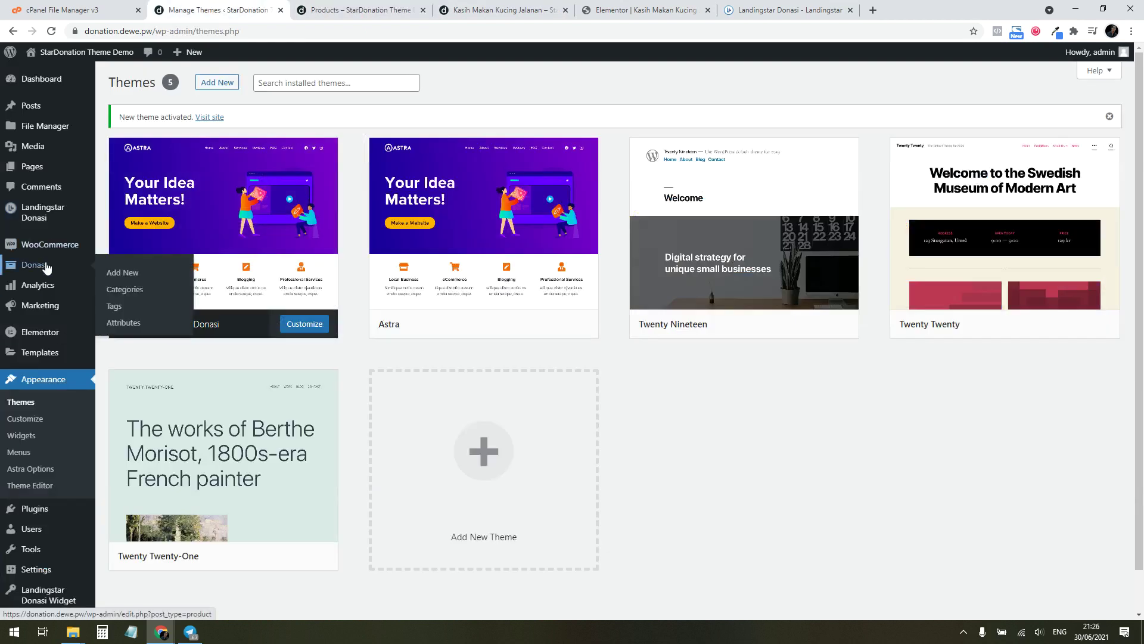
mouse_move(59, 245)
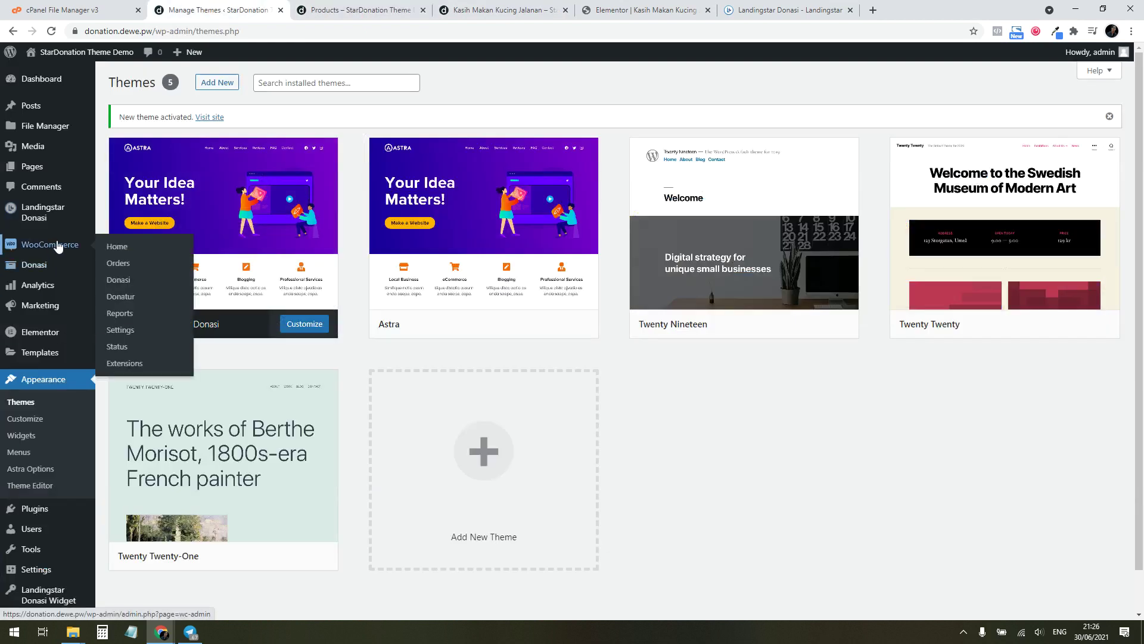
left_click(117, 280)
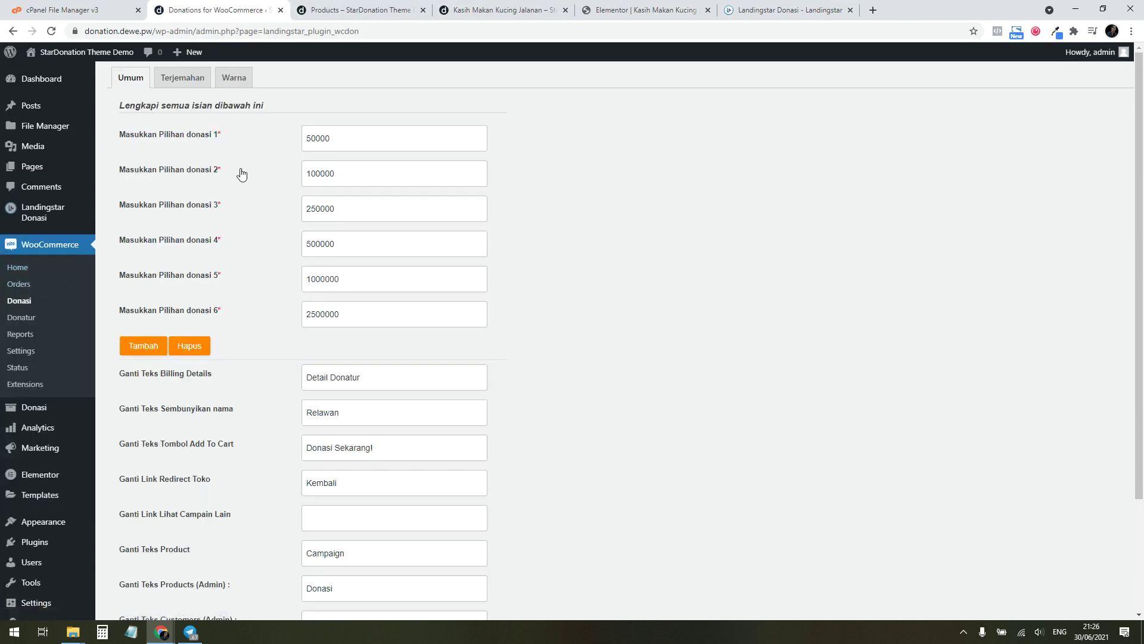
left_click_drag(119, 136, 222, 307)
left_click(255, 328)
Return to the Kasih Makan Kucing Jalanan campaign, enter 175500 as another donation amount and proceed to checkout
left_click(358, 10)
left_click(495, 13)
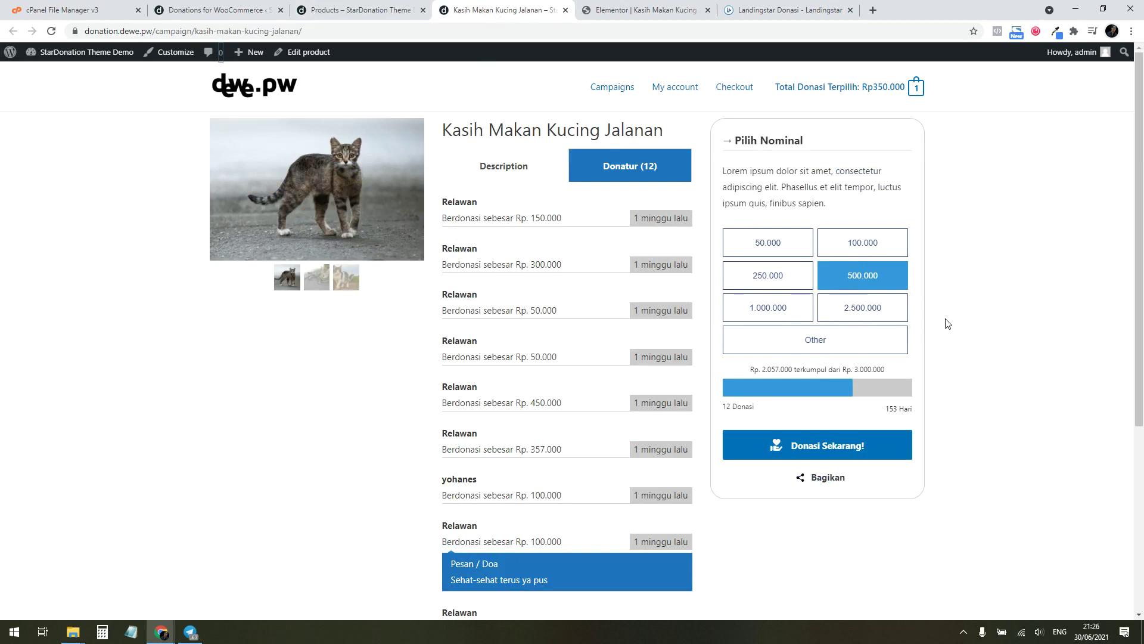
left_click(819, 341)
left_click(774, 366)
type("175500")
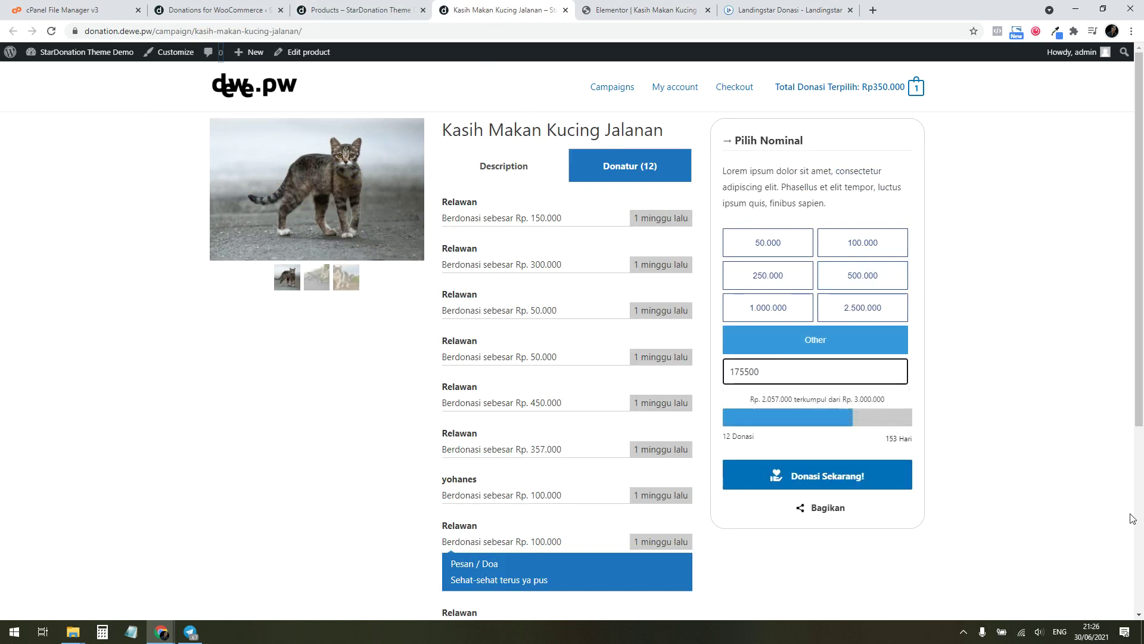
left_click(960, 401)
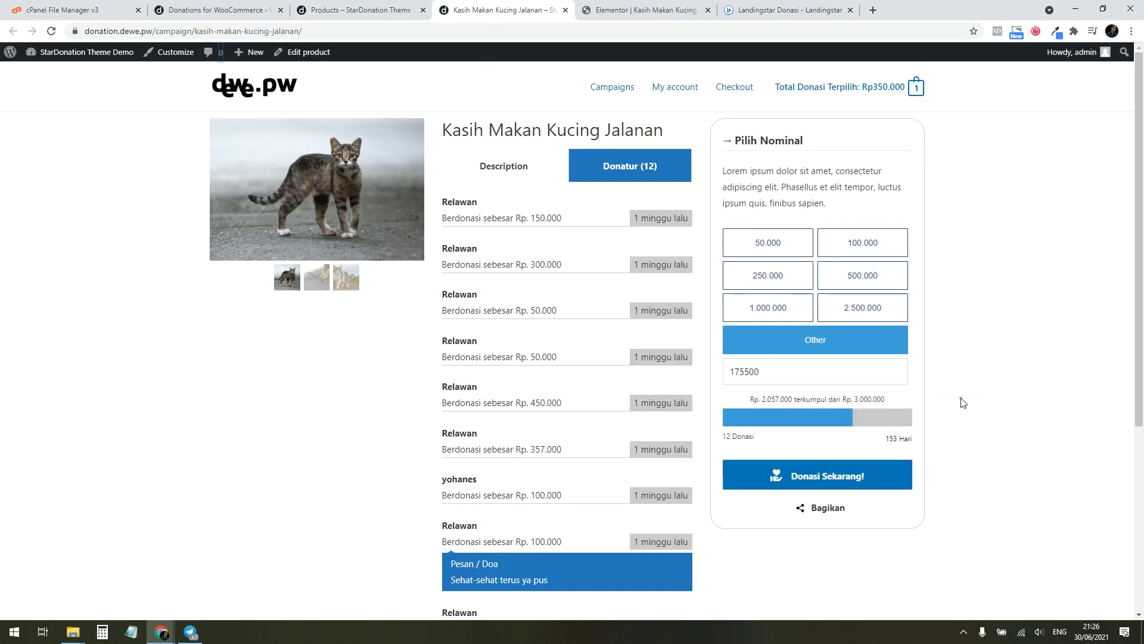
left_click(820, 477)
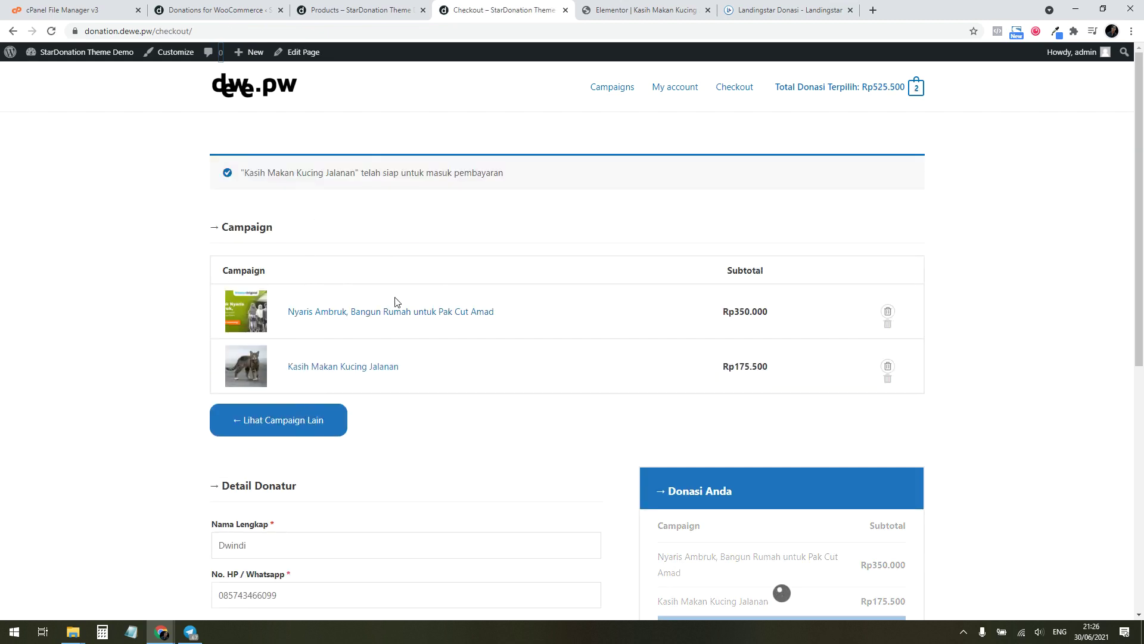
Review the checkout, hide the donor's name, leave the message empty and submit the donation with direct bank transfer
scroll(388, 301, "down", 6)
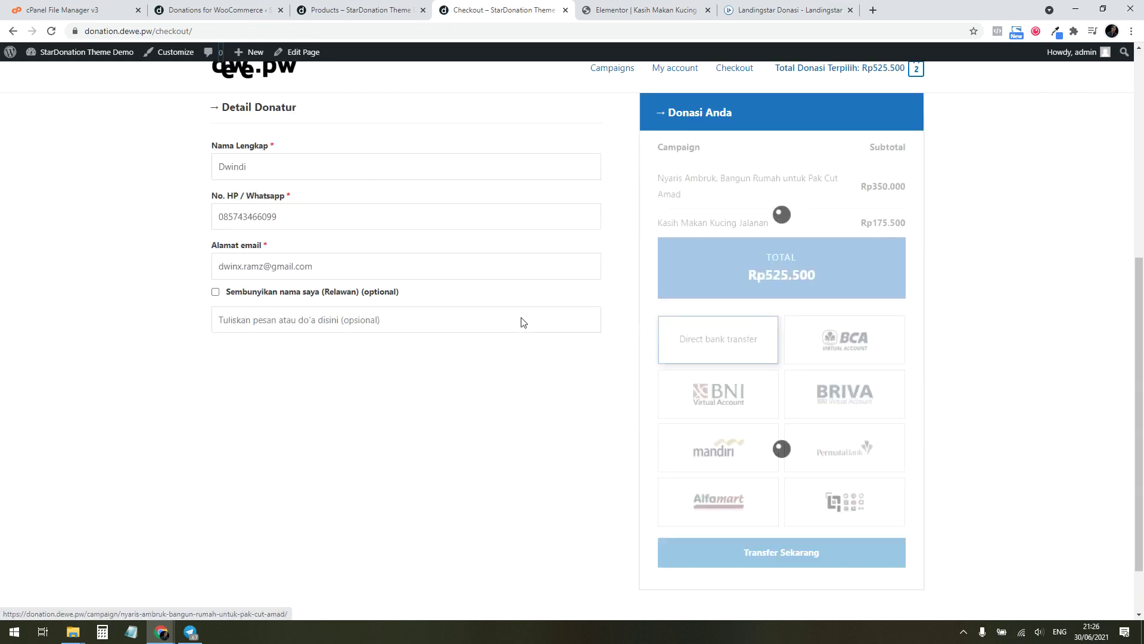
scroll(559, 313, "up", 4)
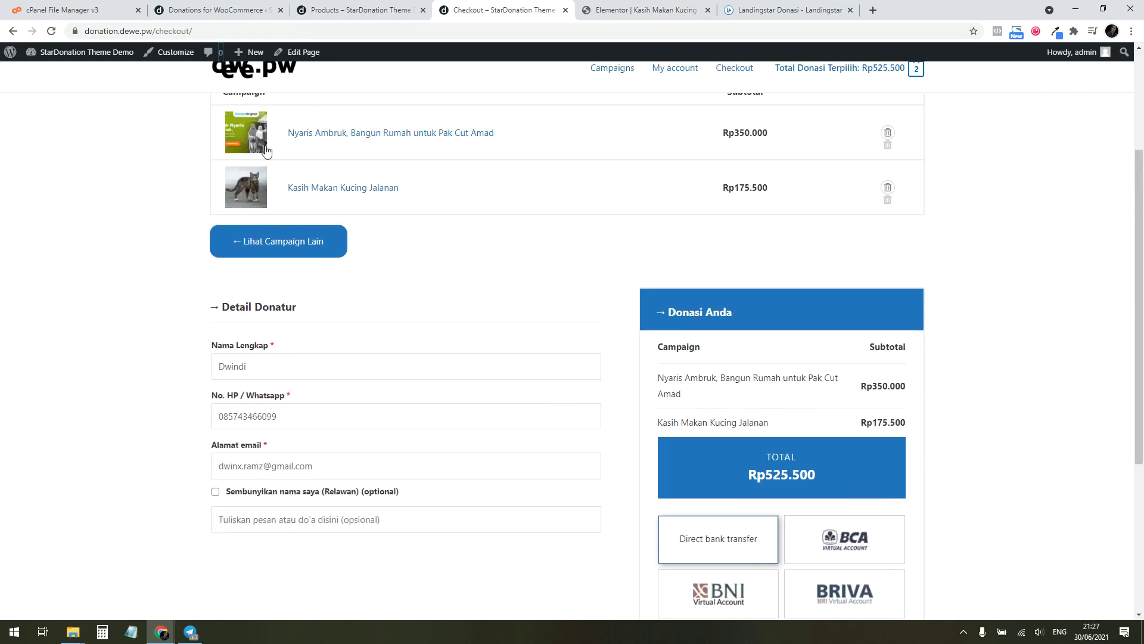
scroll(322, 162, "up", 2)
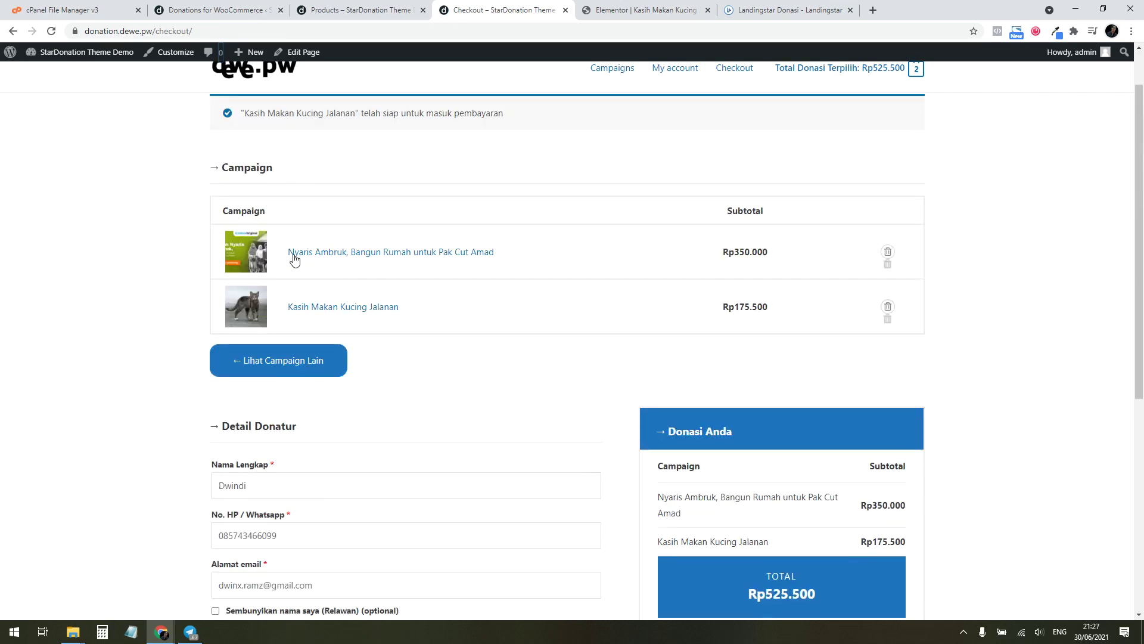
scroll(294, 260, "down", 5)
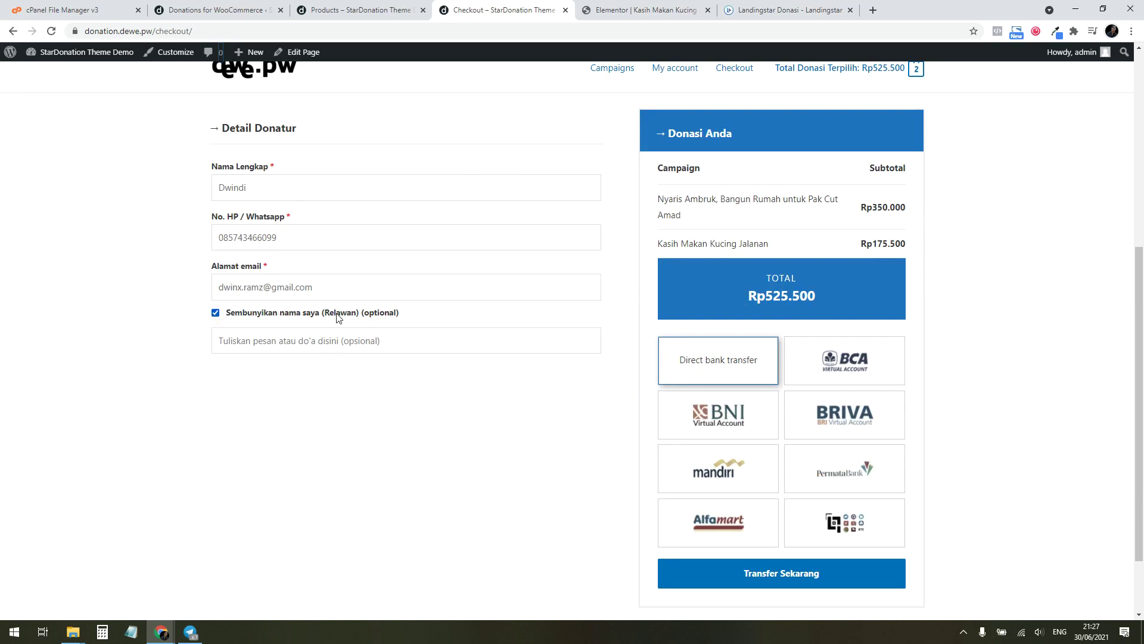
left_click_drag(322, 316, 362, 314)
left_click(351, 319)
left_click(247, 337)
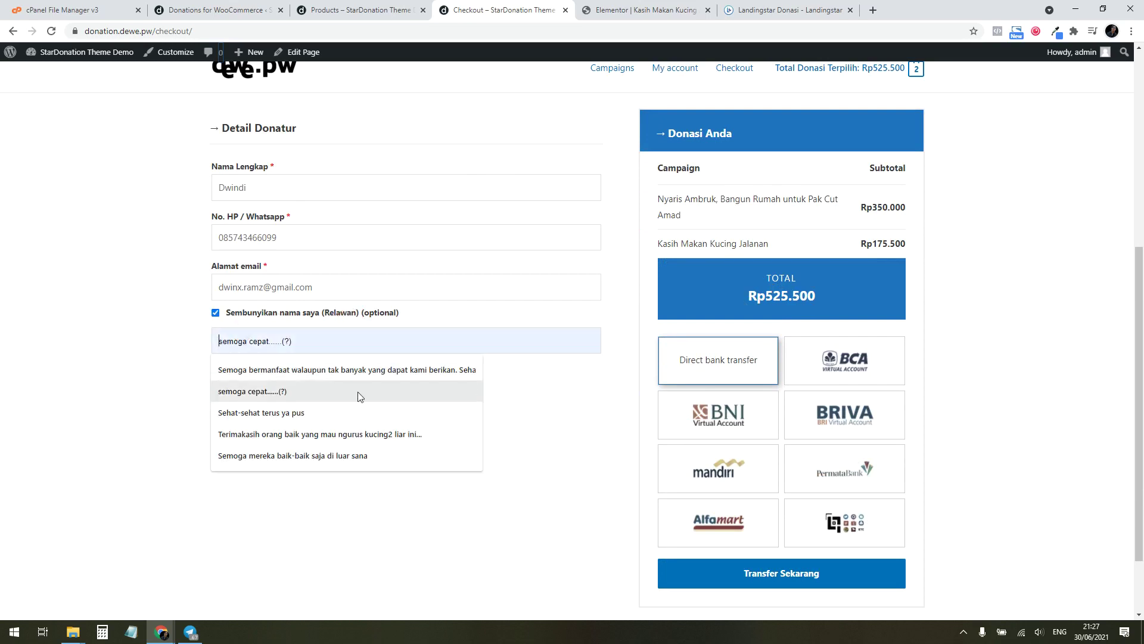
left_click(598, 434)
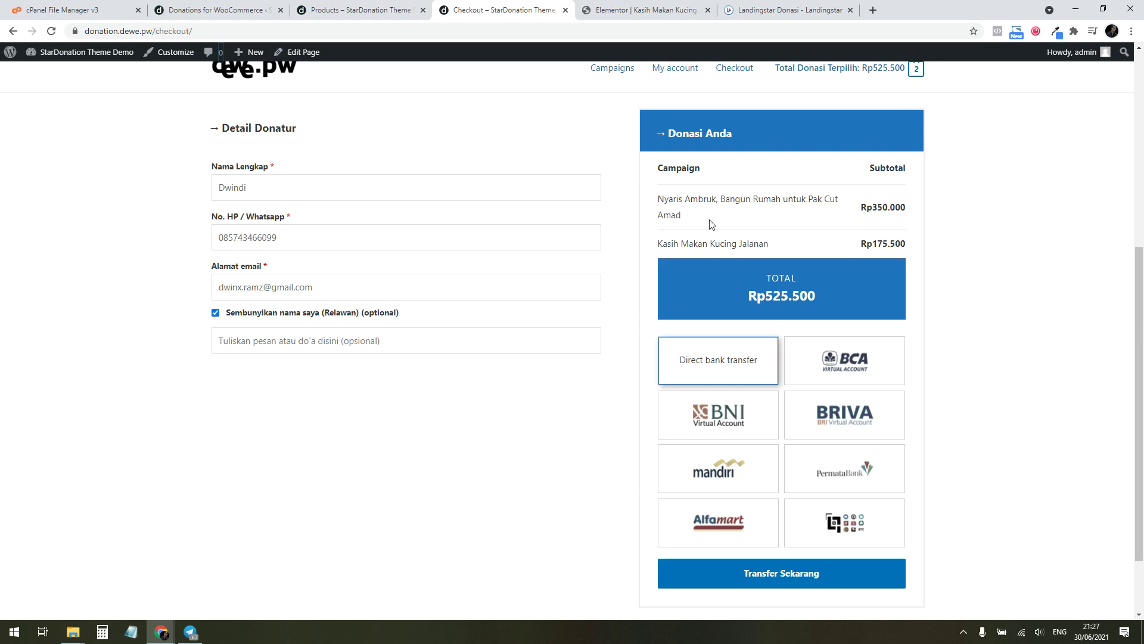
left_click(767, 577)
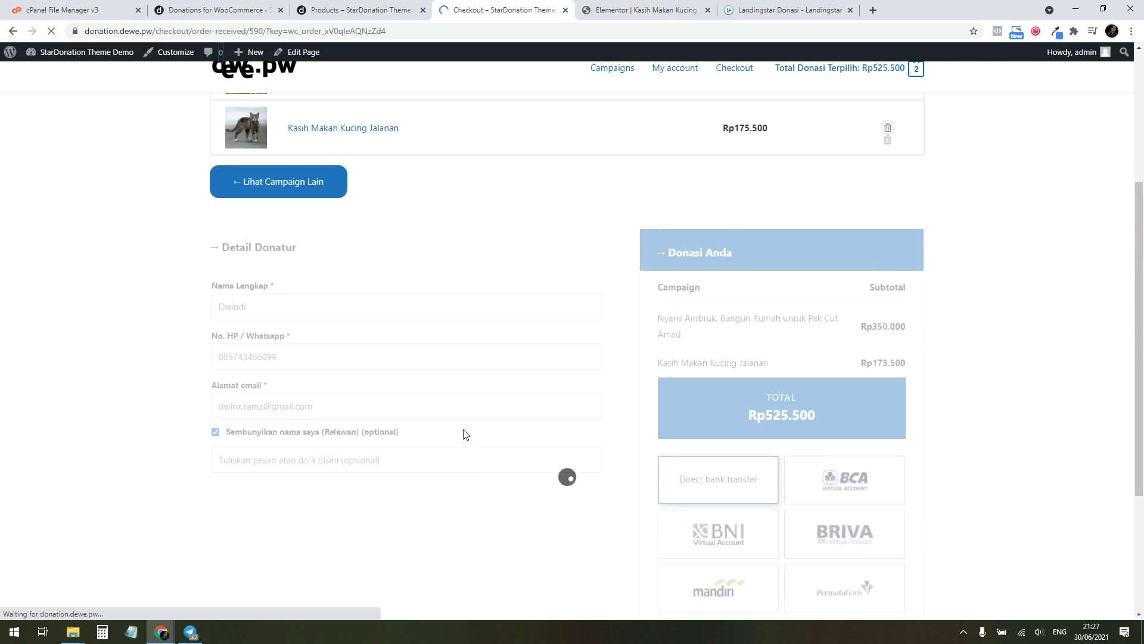
Review the donation confirmation details and return to the campaign list to look over the other campaigns
scroll(540, 358, "down", 7)
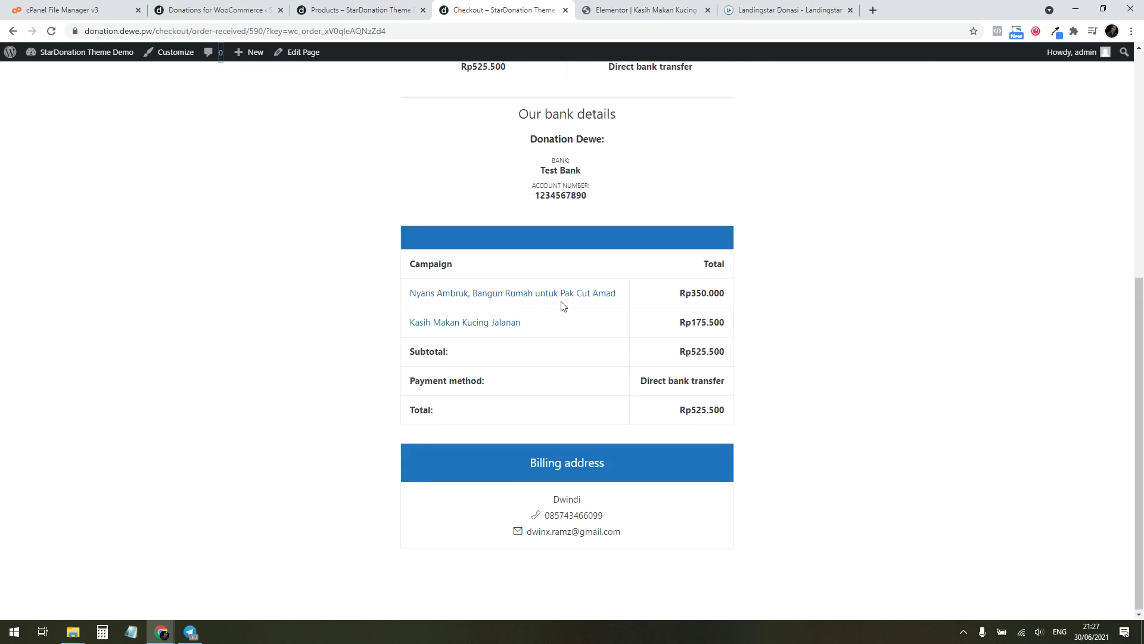
scroll(563, 292, "up", 7)
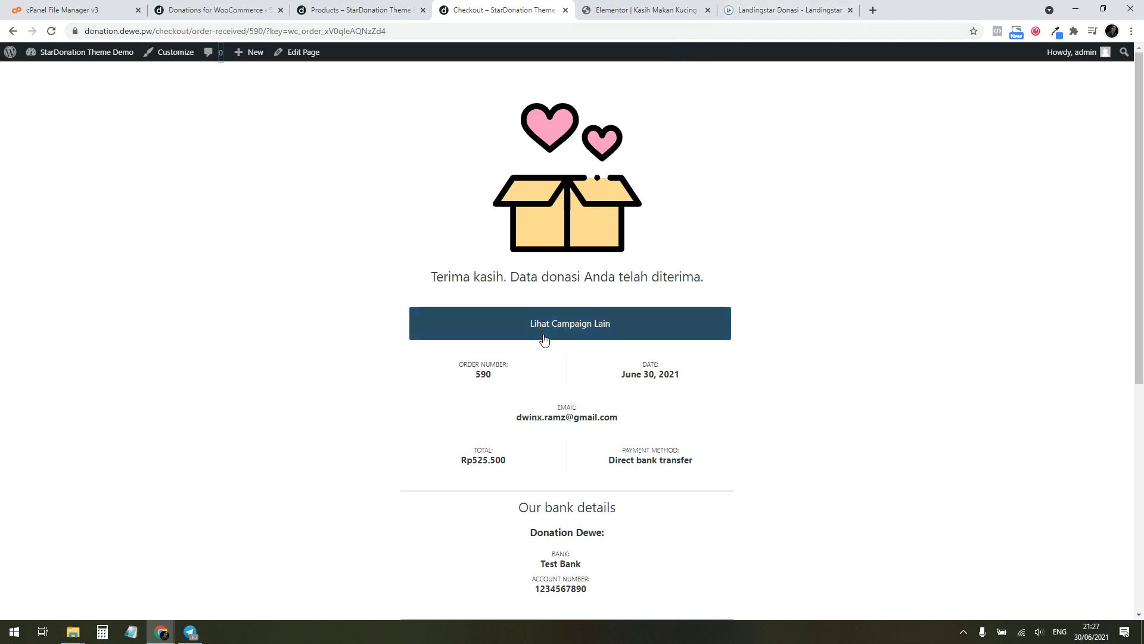
left_click(560, 327)
scroll(636, 396, "down", 6)
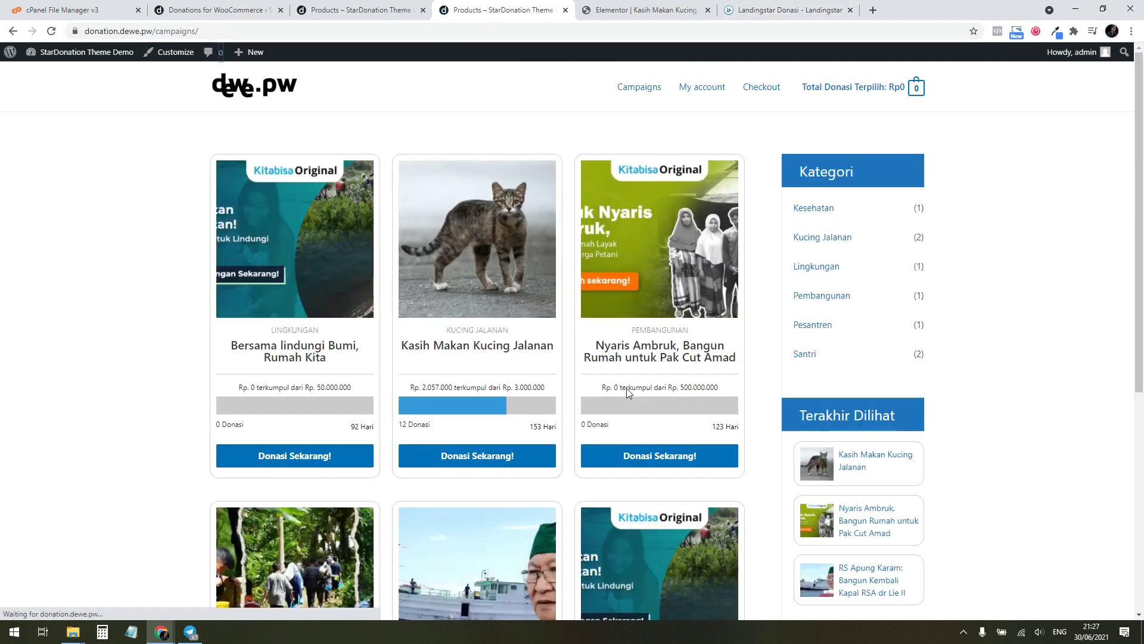
scroll(692, 405, "down", 6)
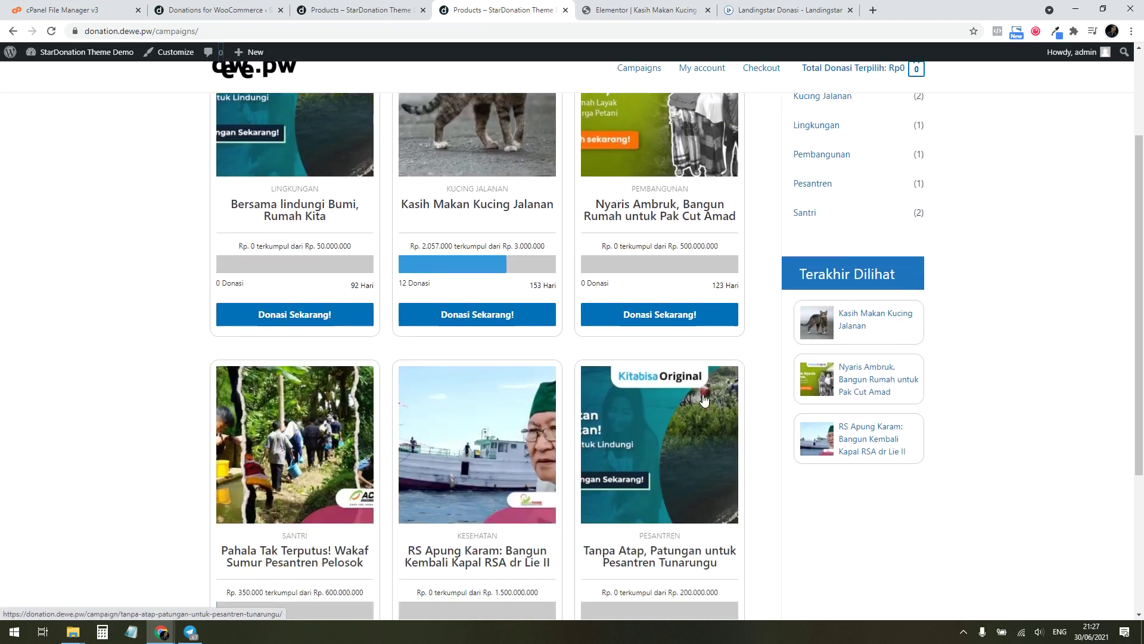
scroll(703, 375, "up", 6)
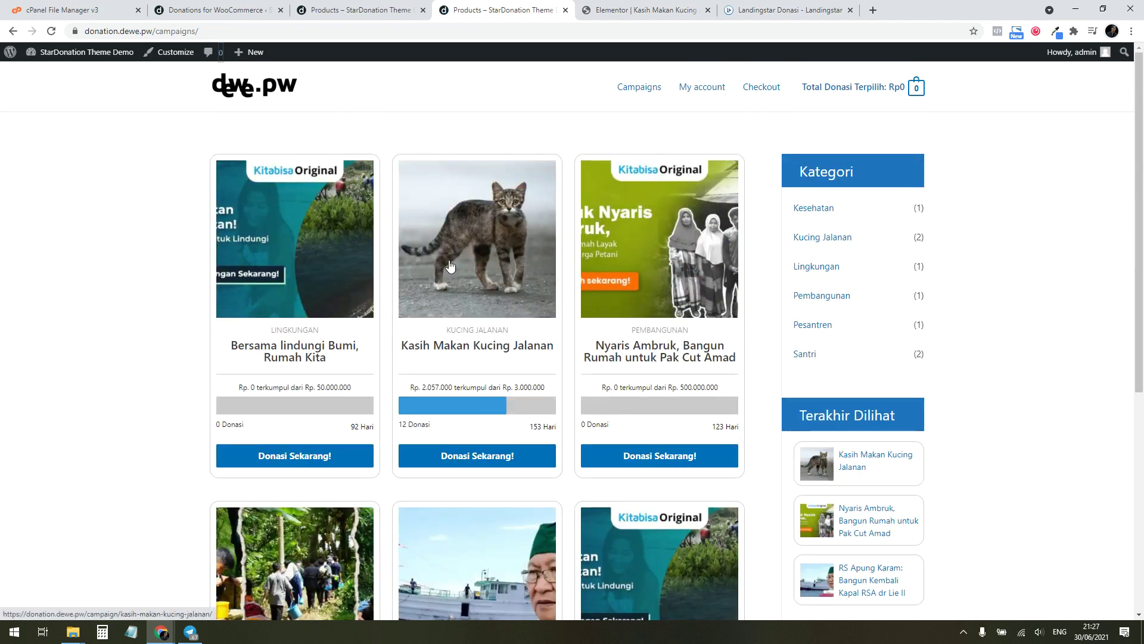
Open the theme customizer from the Campaigns page and check the active theme in the installed themes list
left_click(167, 52)
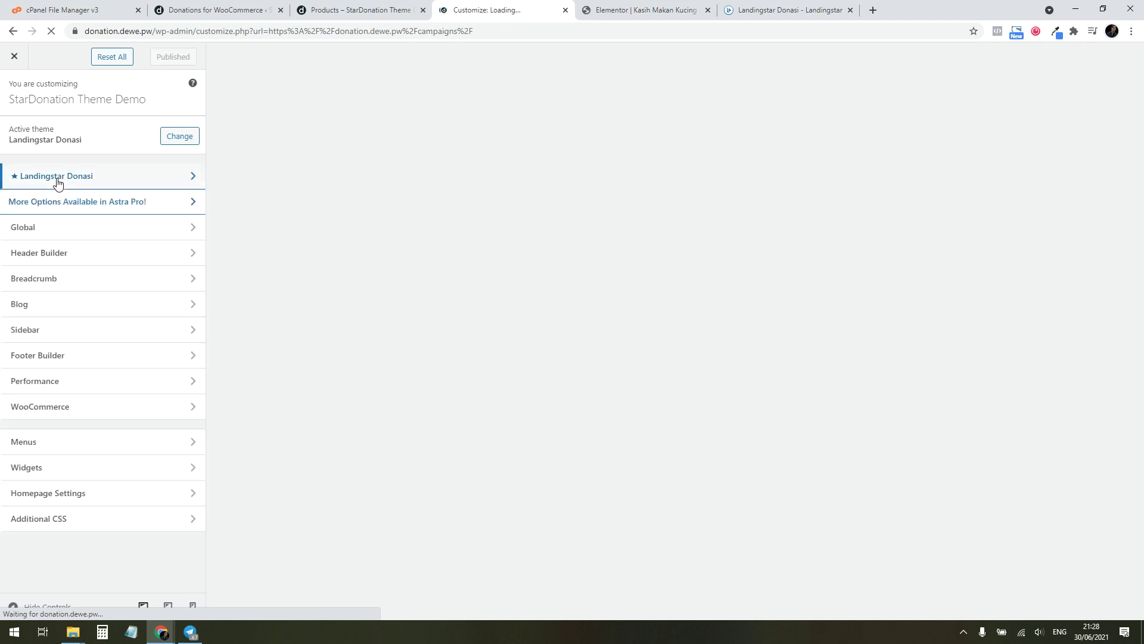
left_click(251, 13)
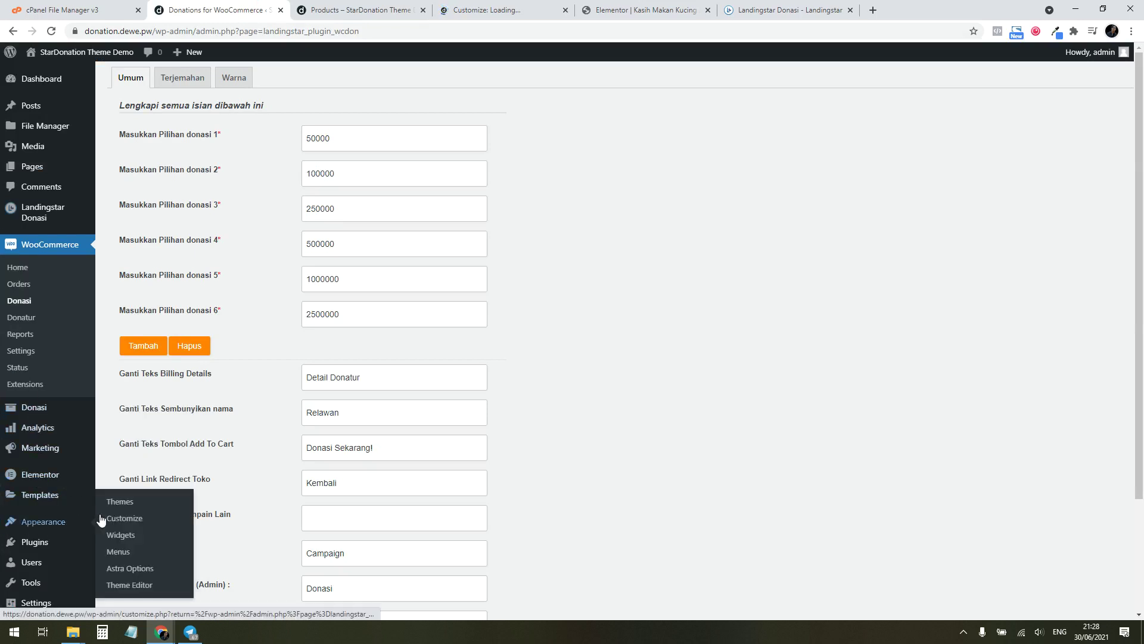
left_click(116, 505)
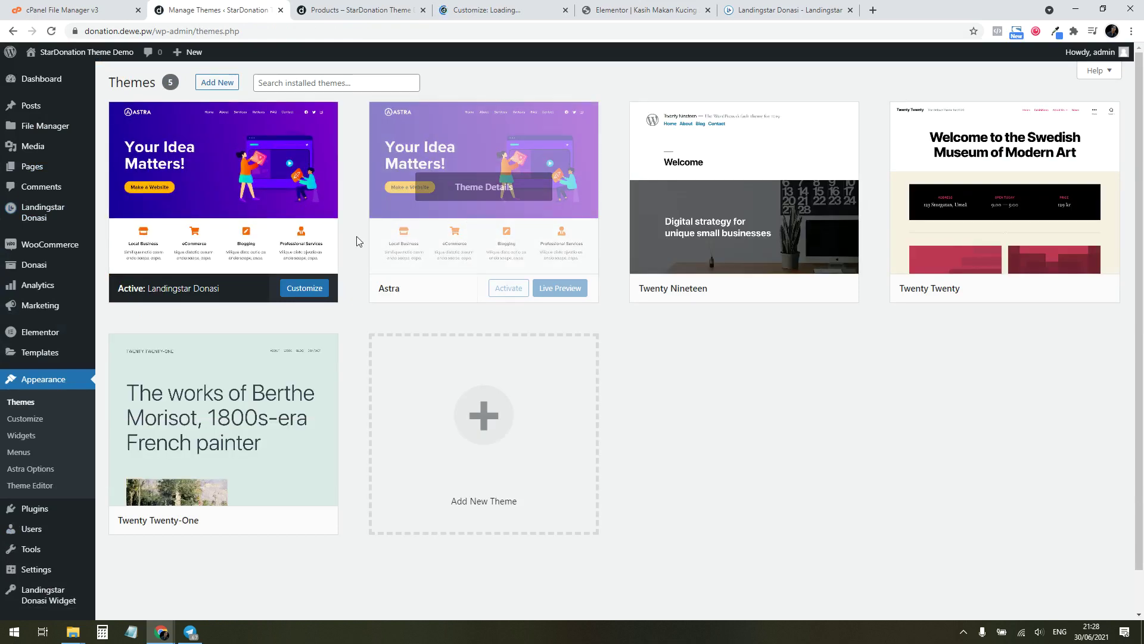
left_click(473, 10)
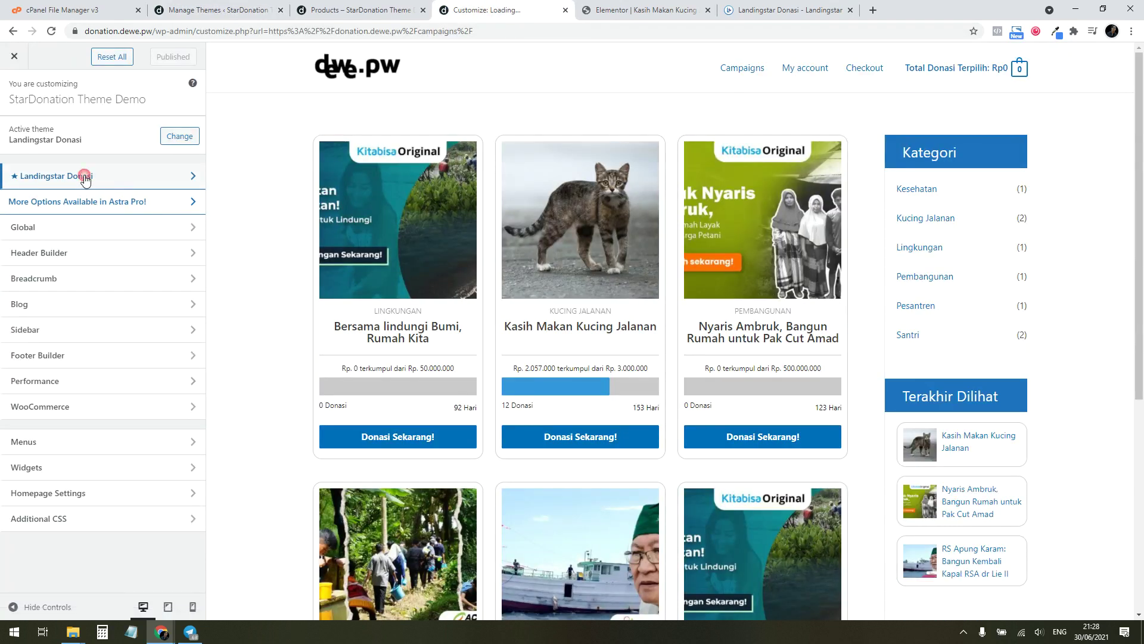
Open the Landingstar Donasi customizer settings and check how the header behaves in the Campaigns page preview
left_click(86, 177)
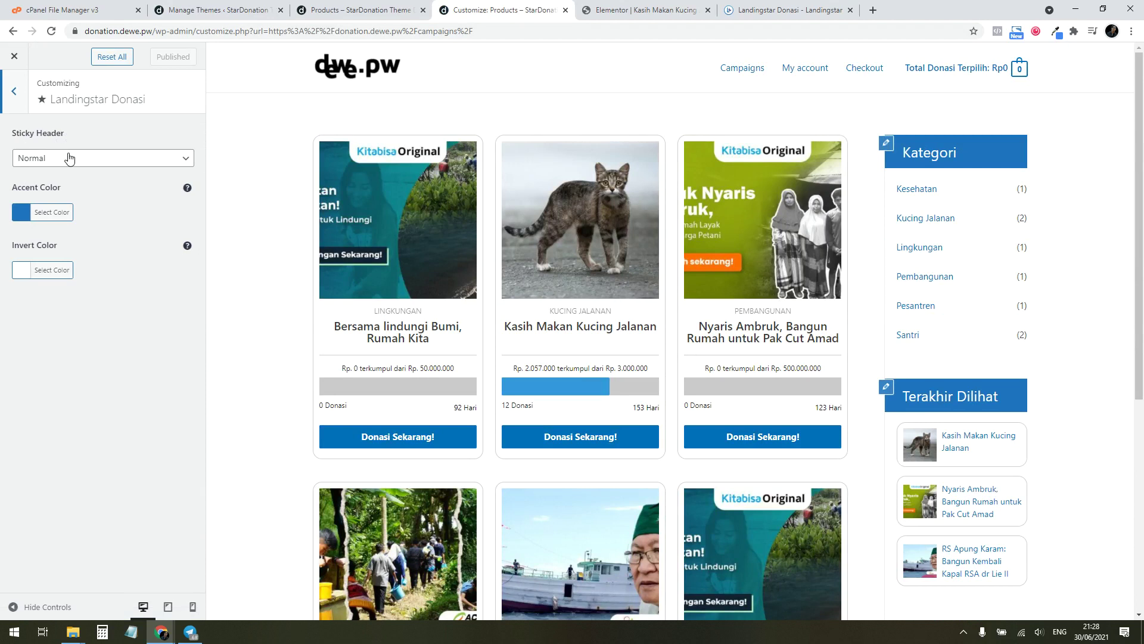
scroll(538, 184, "down", 3)
scroll(538, 183, "up", 3)
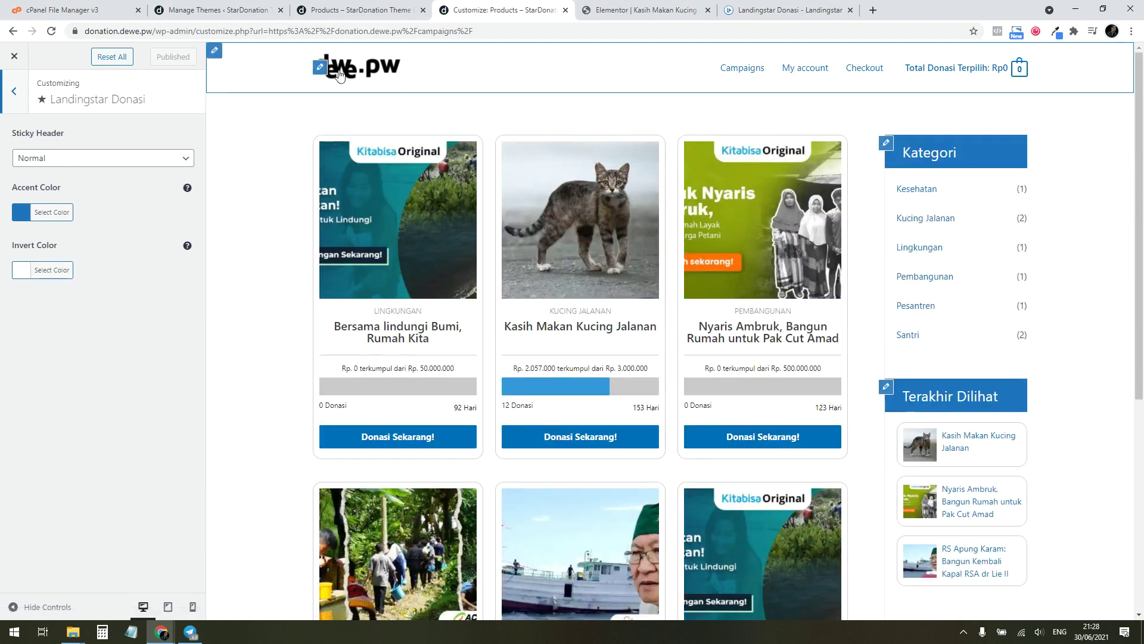
scroll(453, 100, "down", 6)
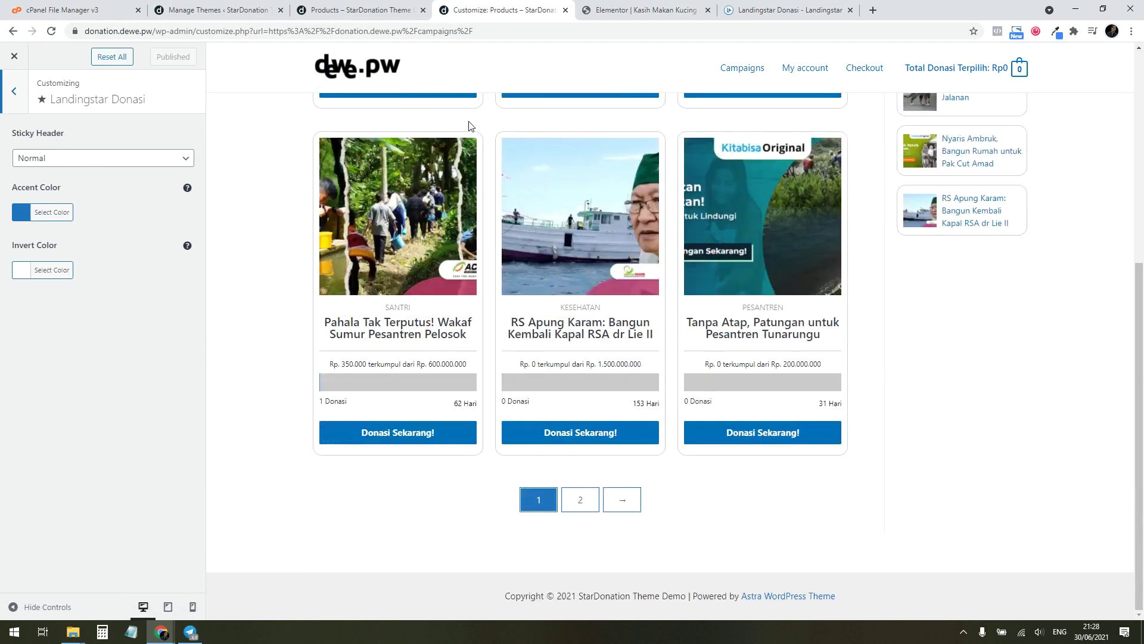
Examine the Sticky Header choices, leaving Normal selected, and look over the Campaigns preview
left_click(152, 159)
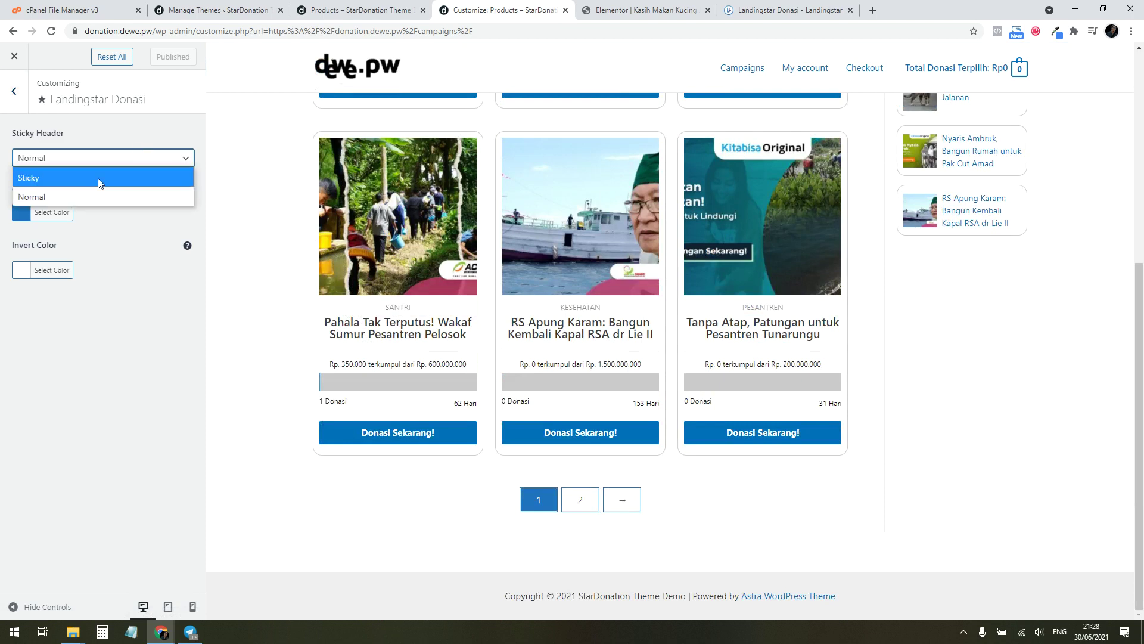
left_click(101, 157)
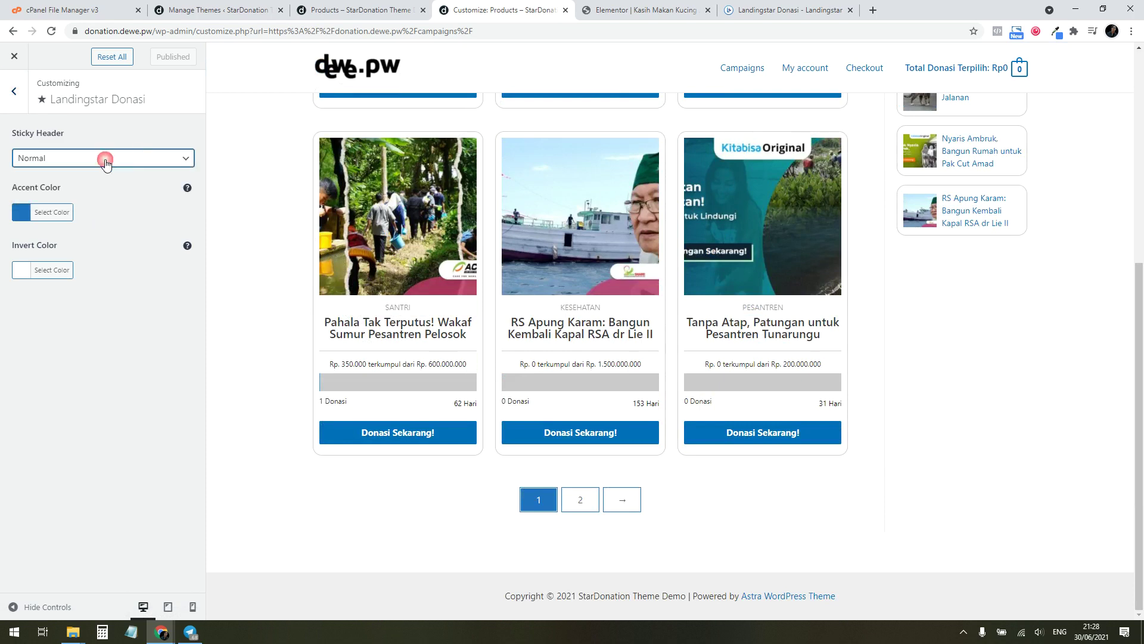
left_click(123, 158)
left_click(103, 191)
left_click(107, 158)
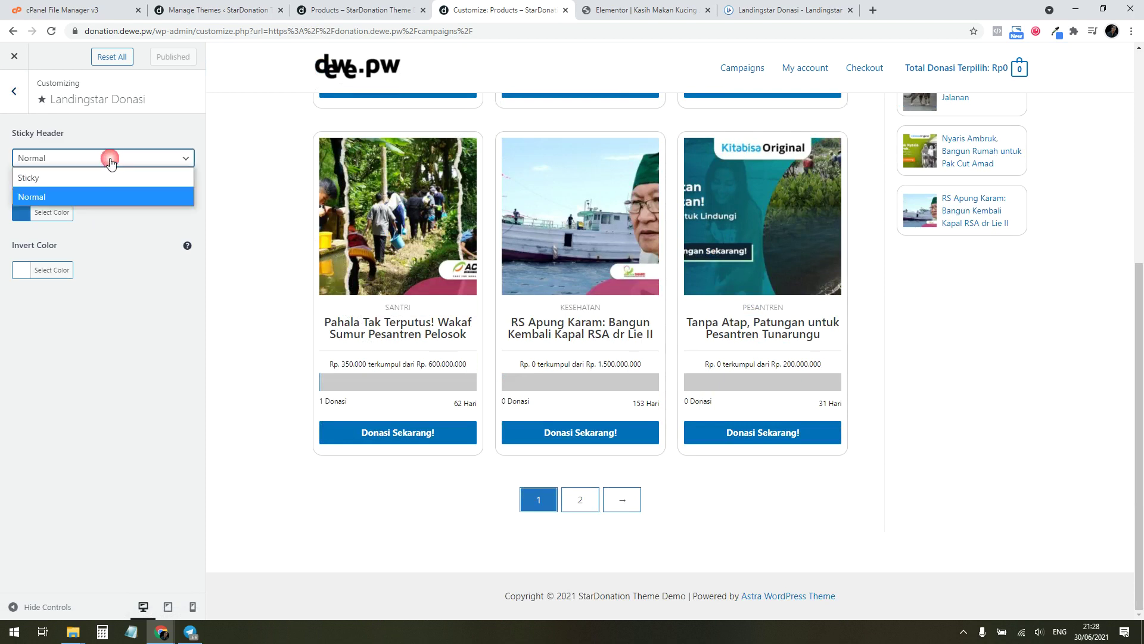
left_click(105, 143)
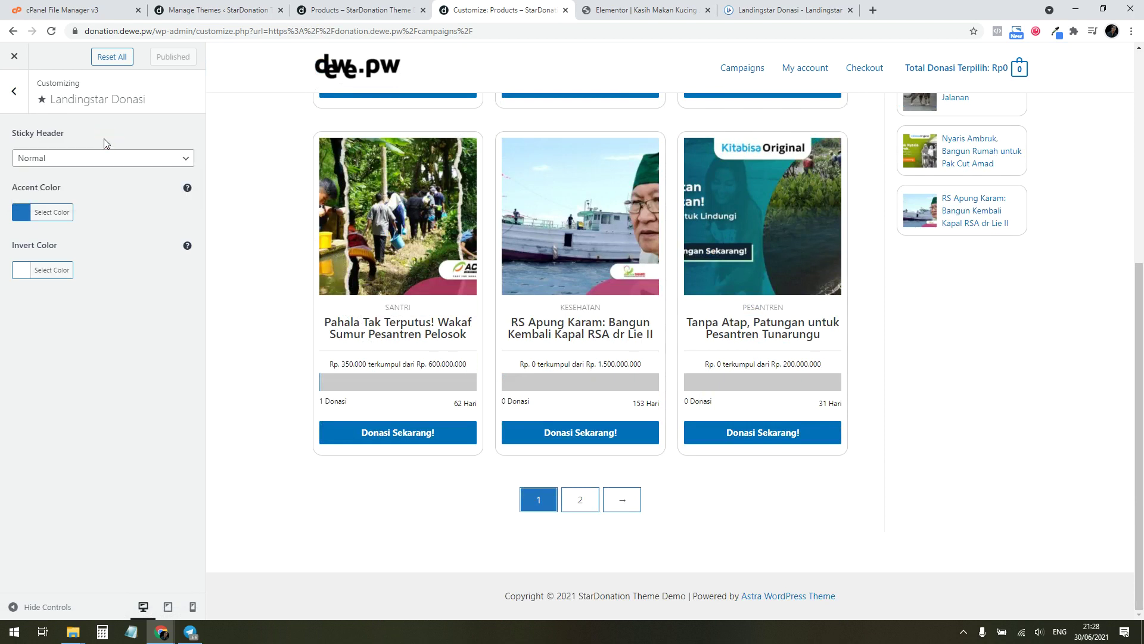
scroll(388, 265, "up", 5)
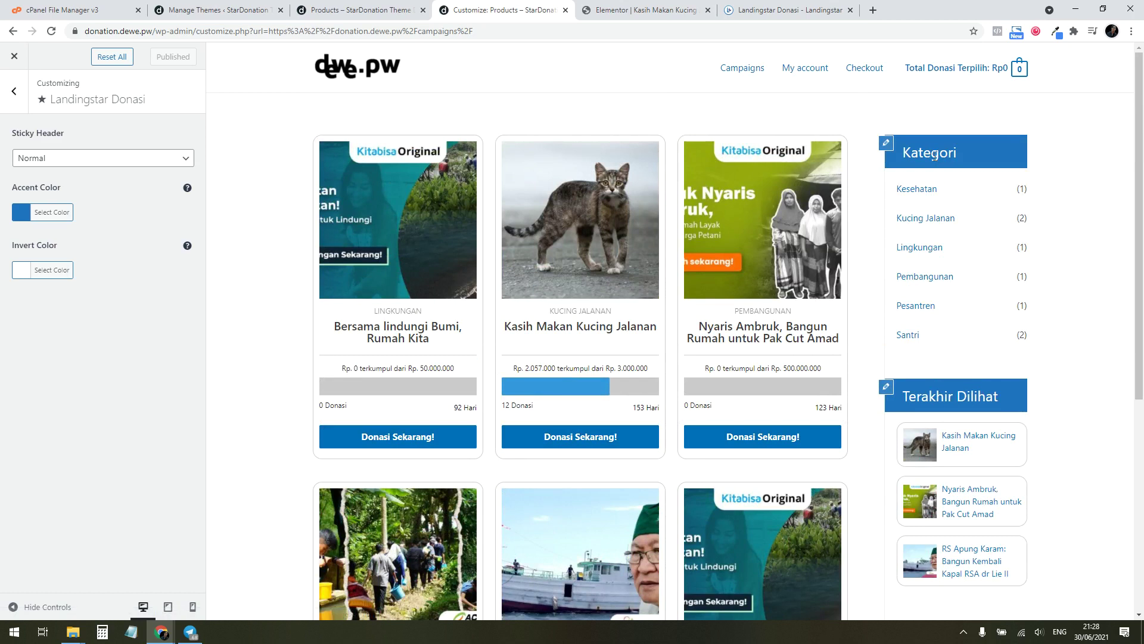
Change the theme's accent color to green #16a02d
left_click(52, 213)
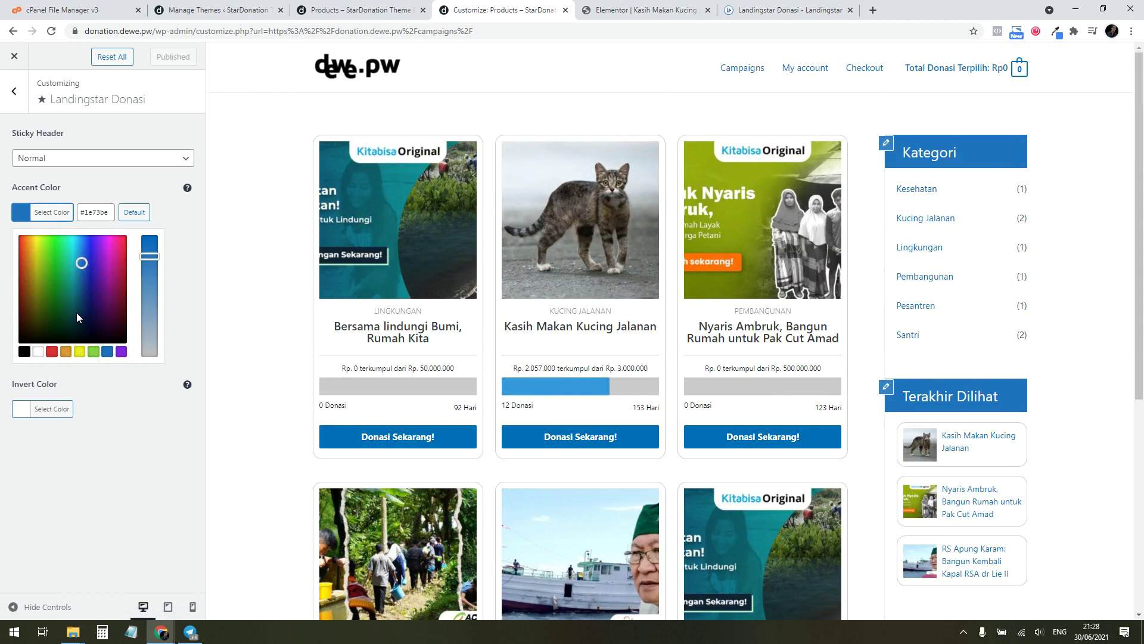
left_click(58, 275)
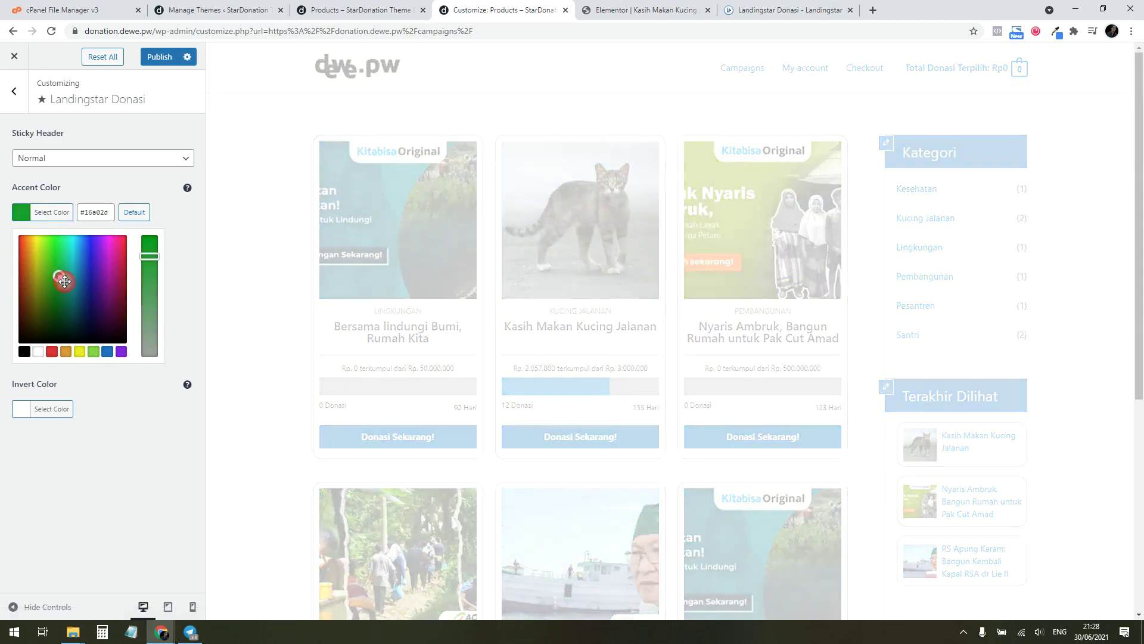
left_click(111, 417)
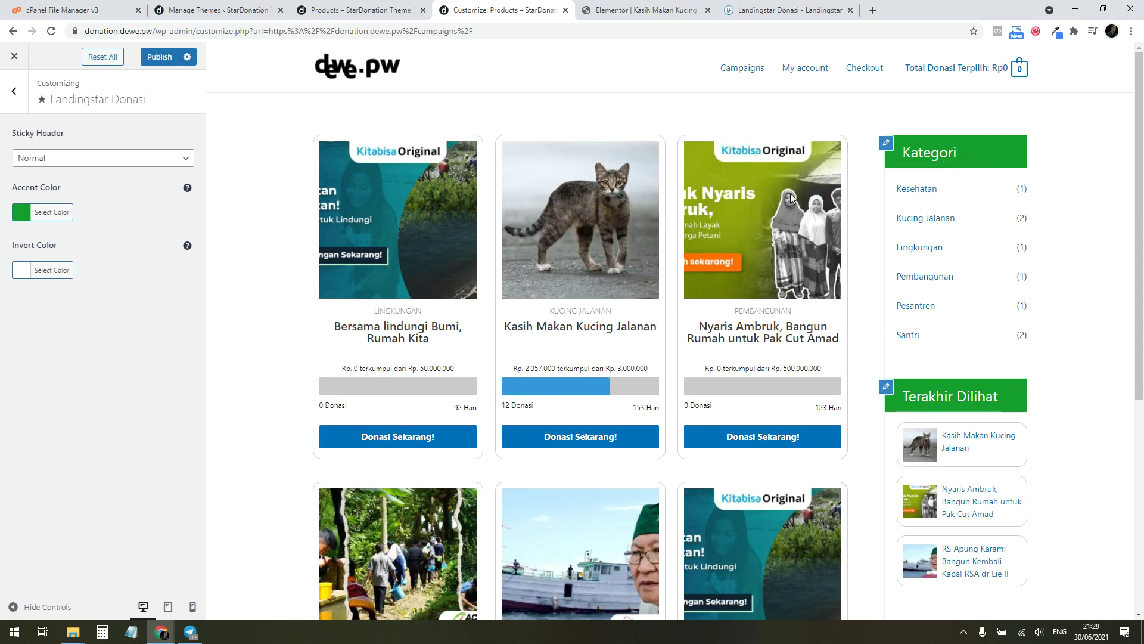
Set the accent color back to the blue palette swatch, check the preview and publish the customizer changes
left_click_drag(12, 187, 64, 189)
left_click(49, 212)
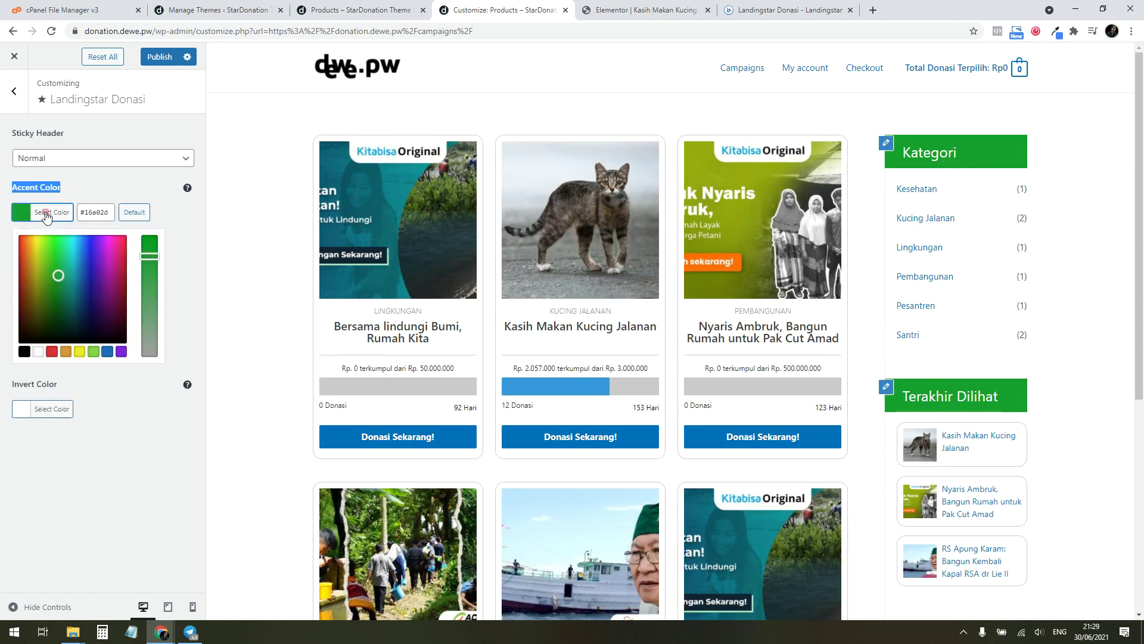
left_click(107, 351)
left_click(93, 427)
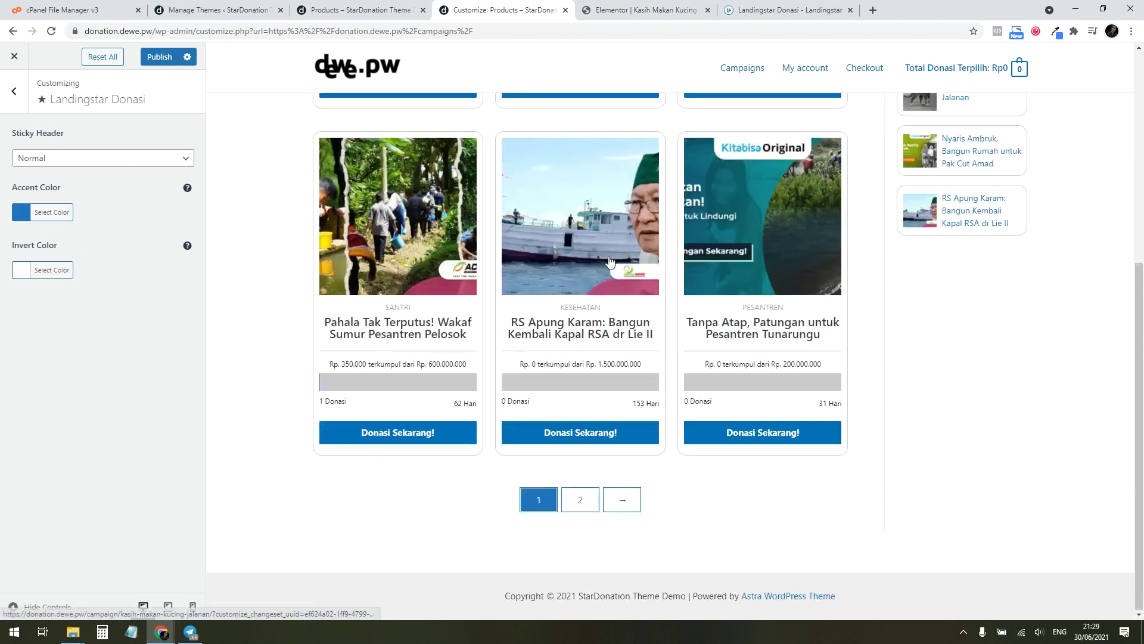
scroll(448, 203, "down", 6)
scroll(448, 203, "up", 6)
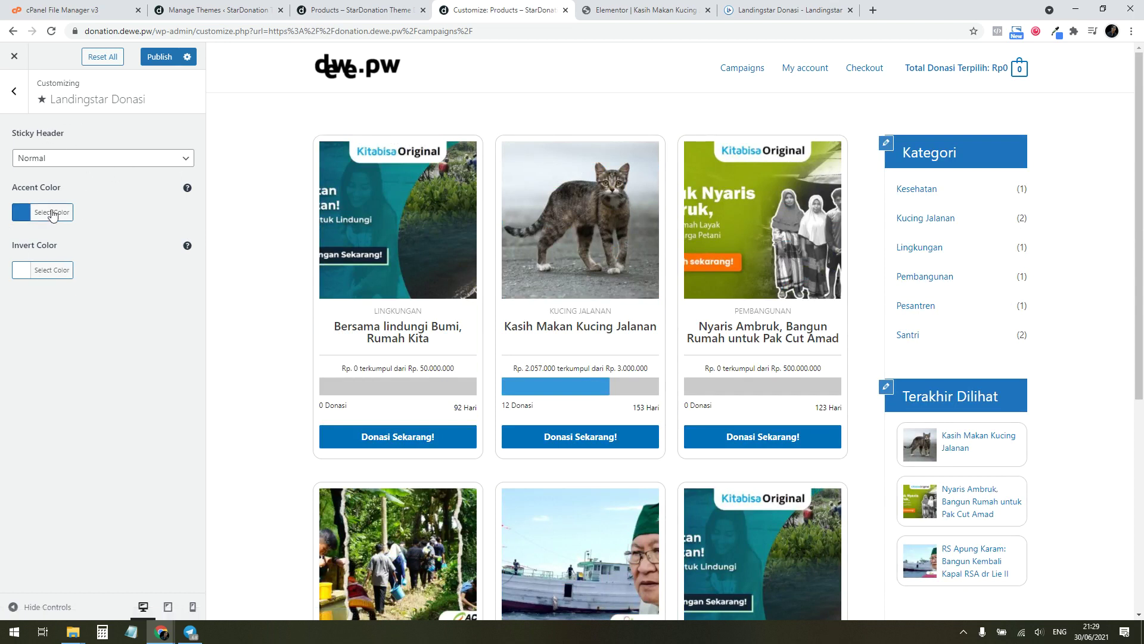
left_click(14, 91)
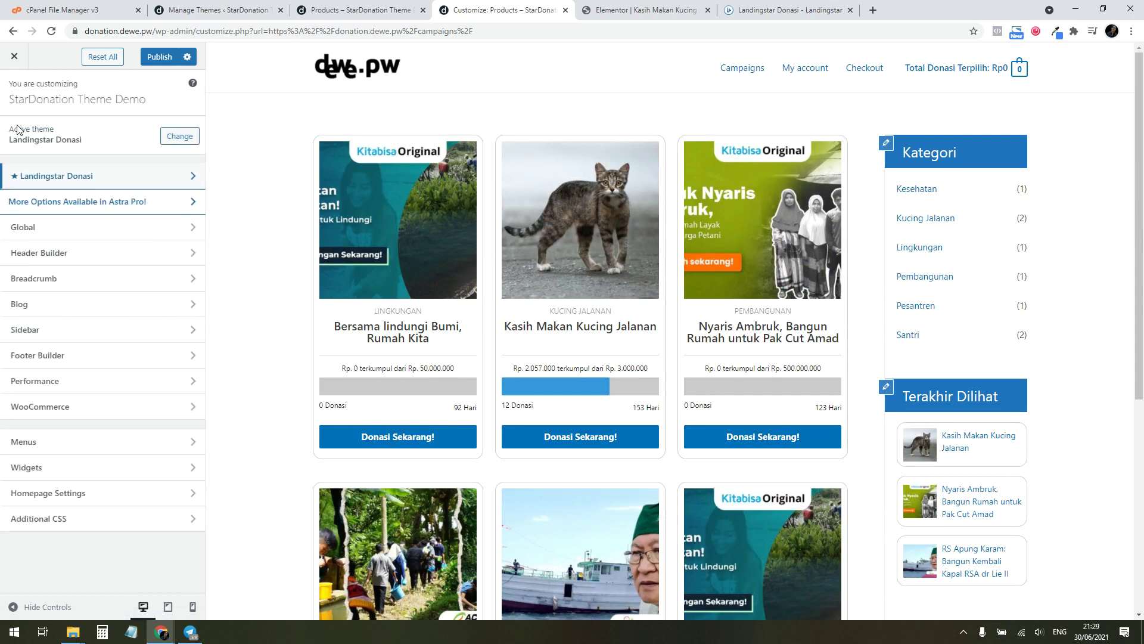
left_click(161, 57)
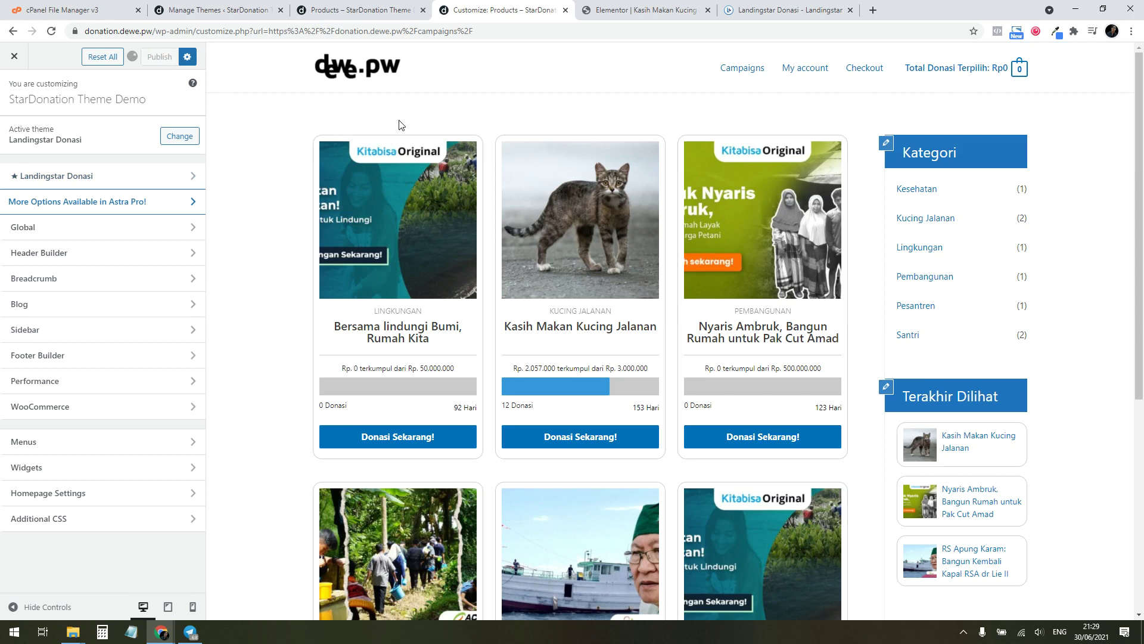
Look over the live Campaigns page, the installed themes list and the pricing section of the Landingstar Donasi sales page
left_click(374, 8)
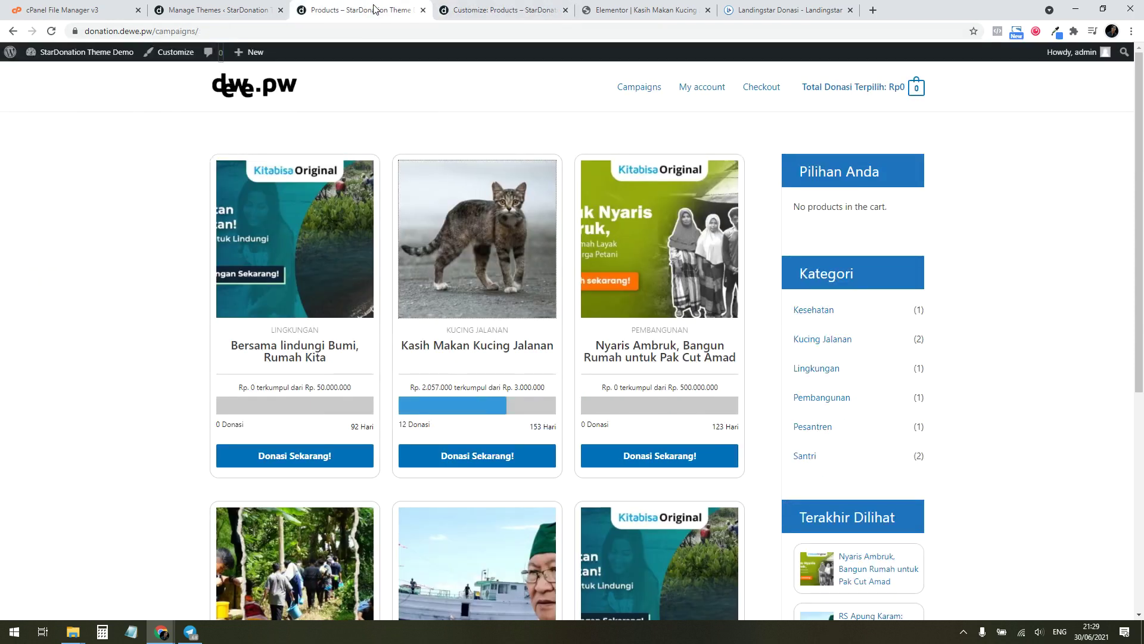
left_click(503, 10)
left_click(367, 10)
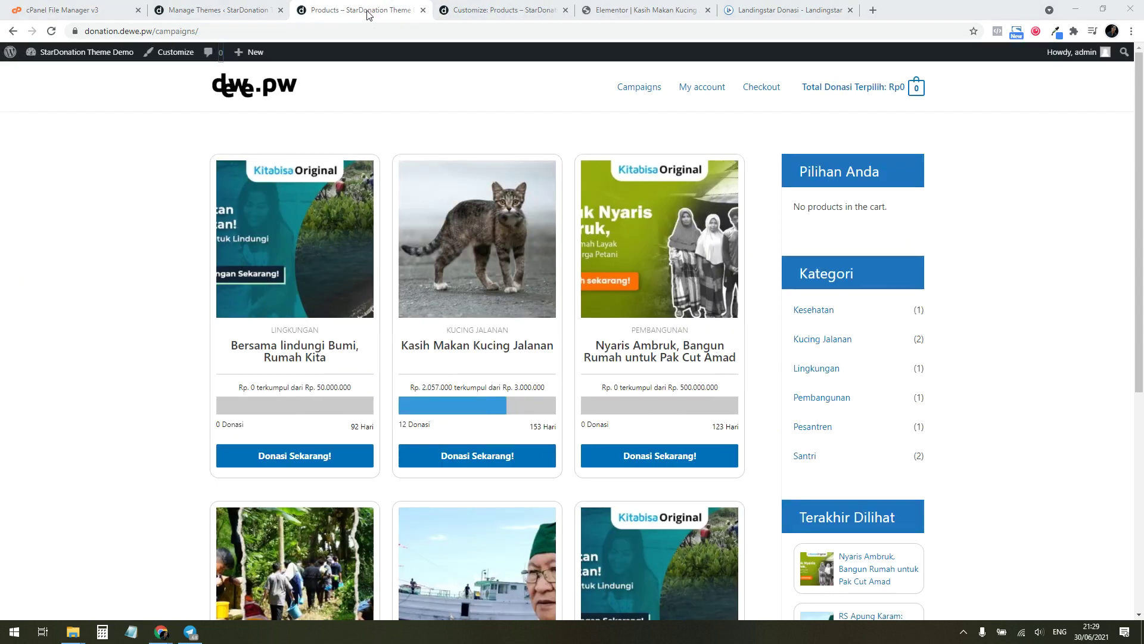
left_click(243, 7)
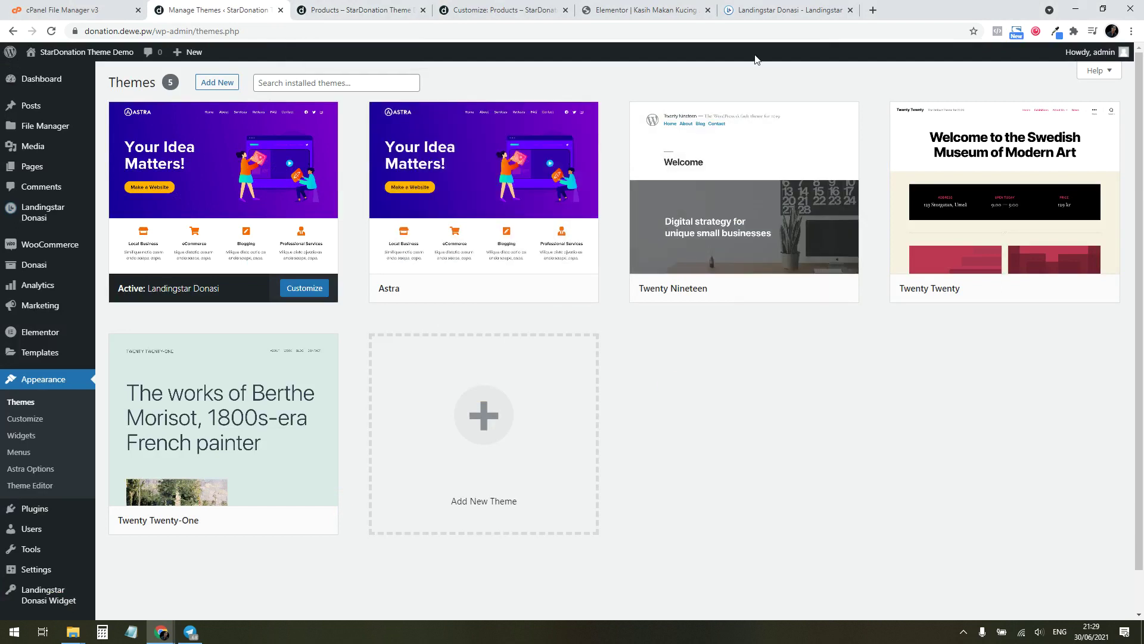
left_click(777, 11)
scroll(699, 242, "down", 3)
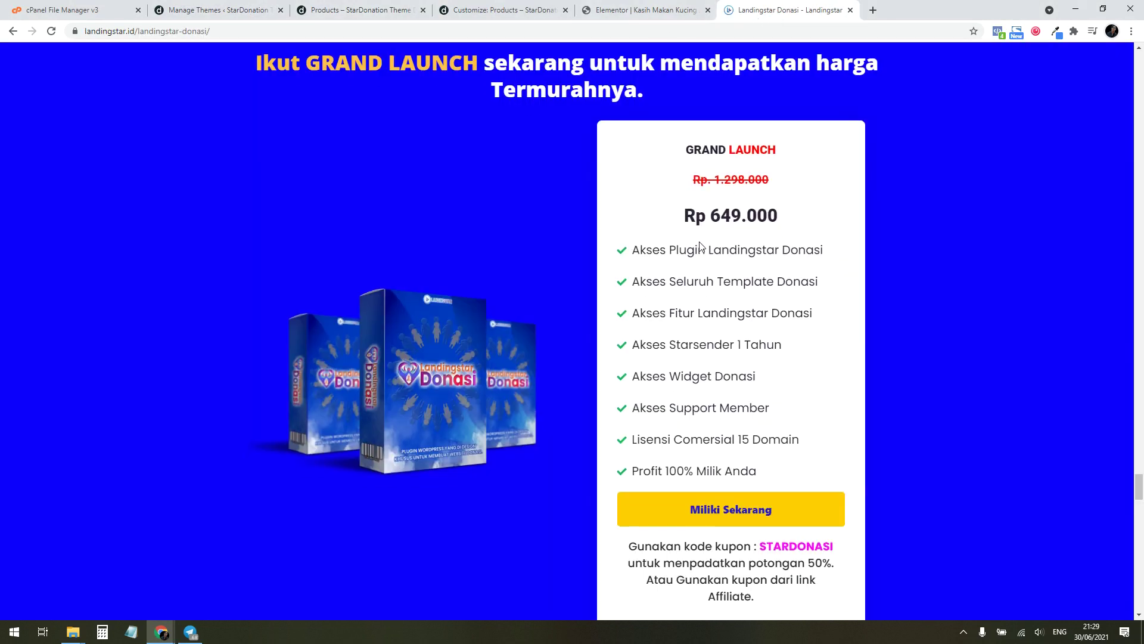
scroll(699, 241, "up", 5)
left_click(375, 11)
Open the theme upload form from the installed themes list and select stardonasi_pro.zip as the file to install
left_click(230, 10)
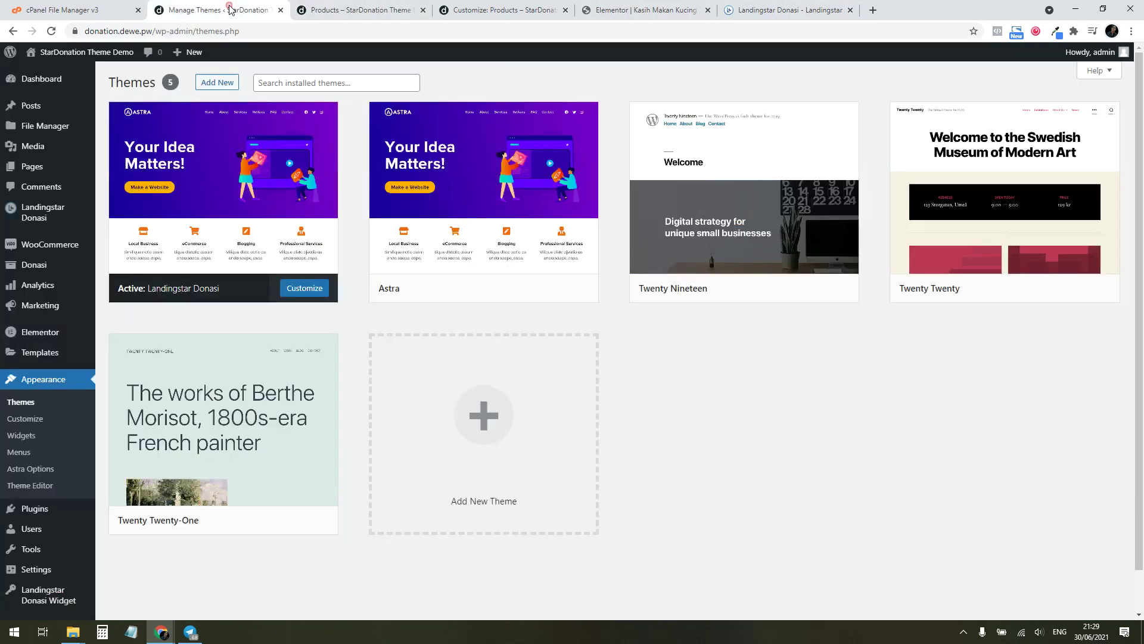
mouse_move(30, 531)
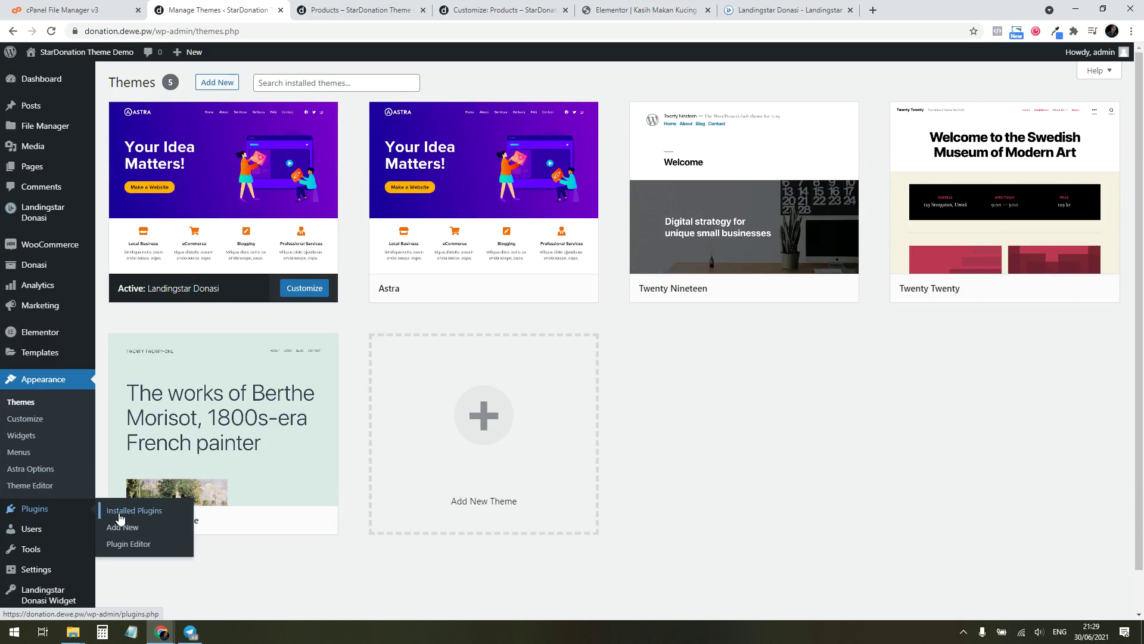
left_click(221, 83)
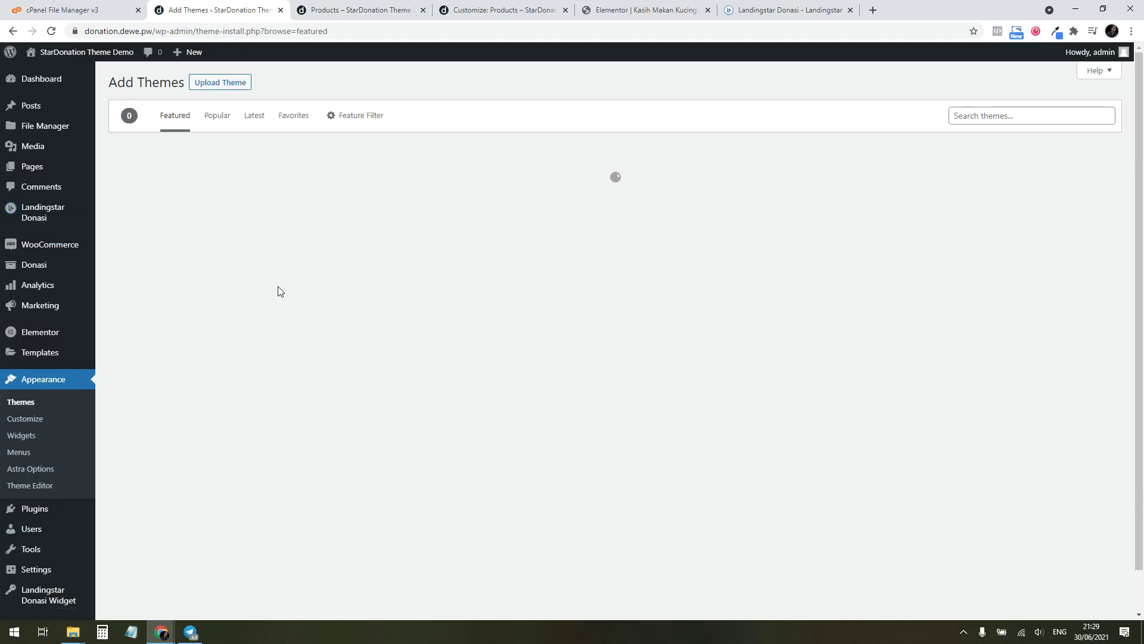
left_click(232, 82)
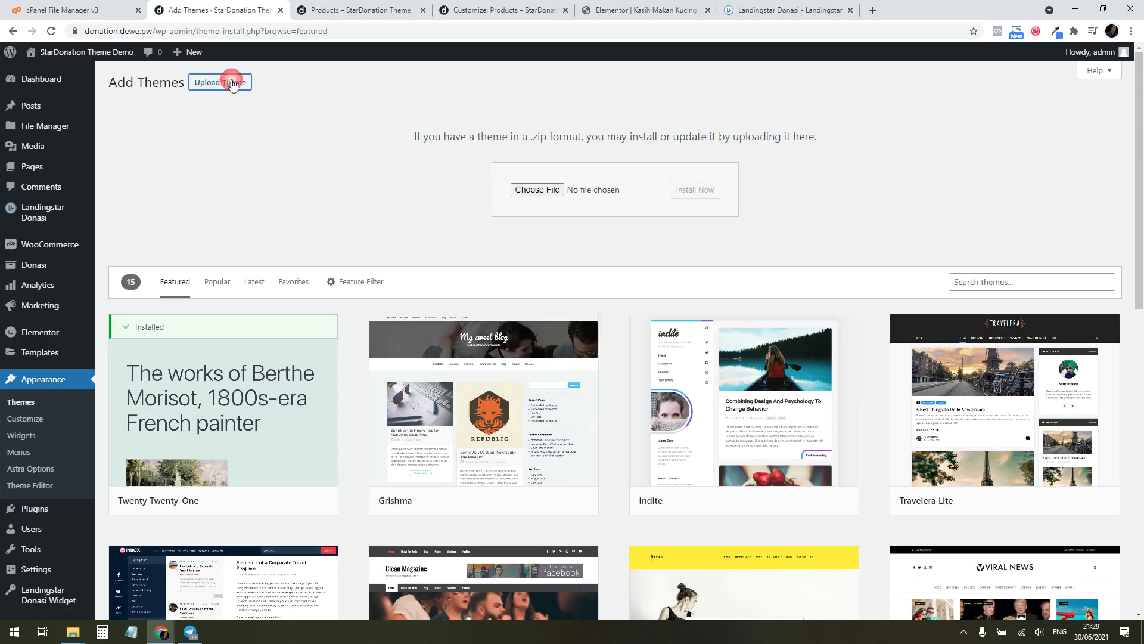
left_click(73, 631)
left_click_drag(471, 432, 525, 190)
Install the selected theme package, replacing the current Landingstar Donasi version, and activate it
left_click(685, 191)
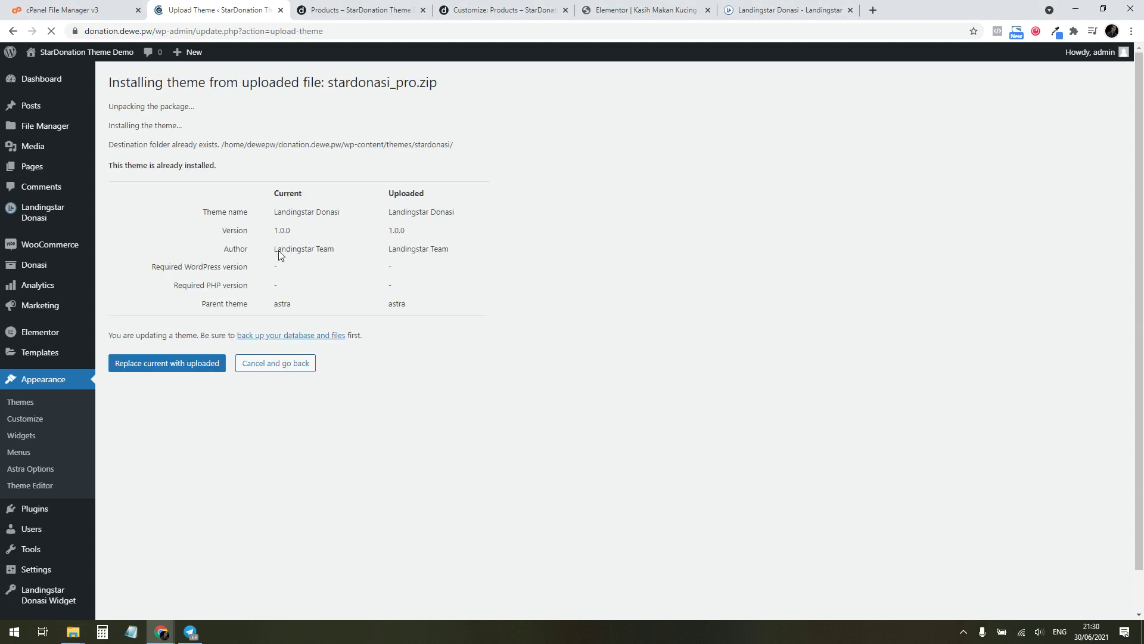
left_click(202, 366)
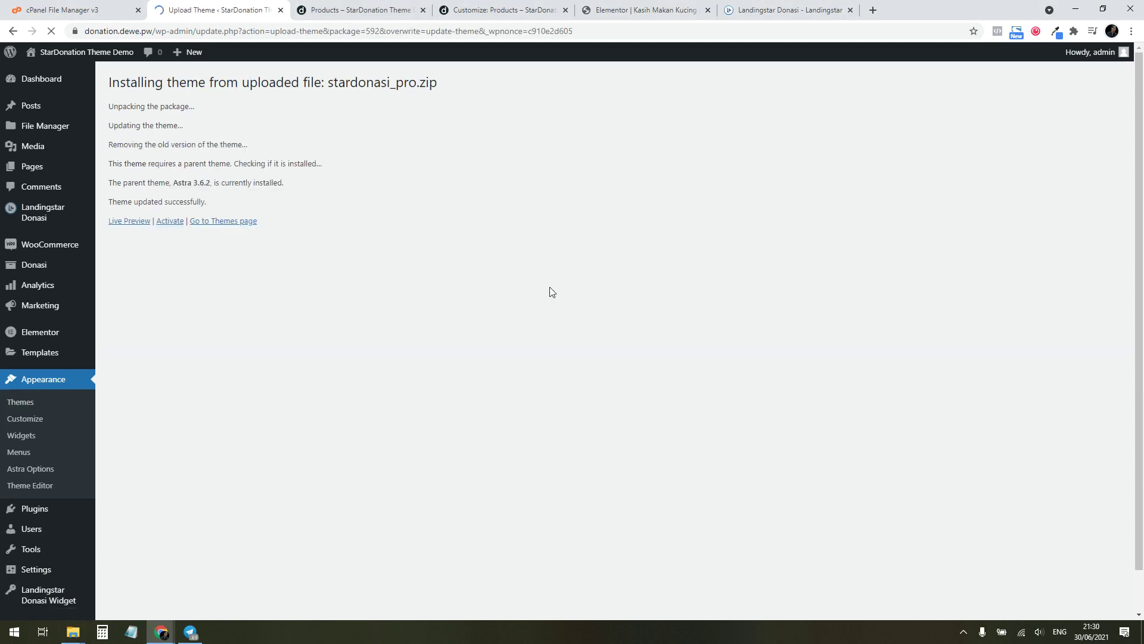
left_click(169, 222)
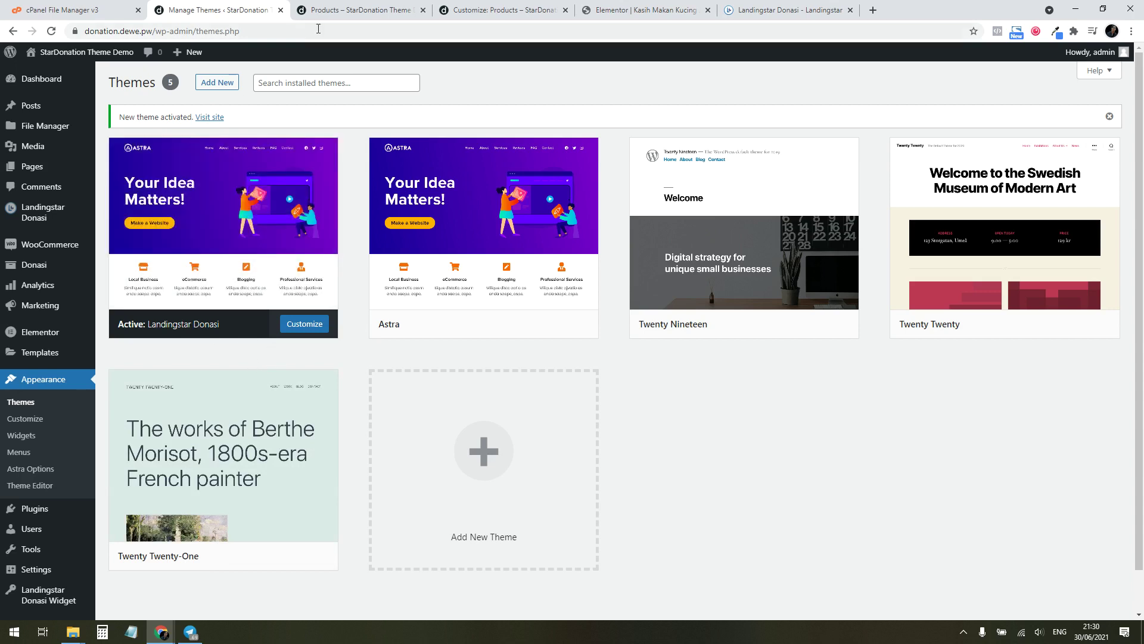
Reload the Campaigns page and examine the new theme version's catalog heading and layout
left_click(337, 11)
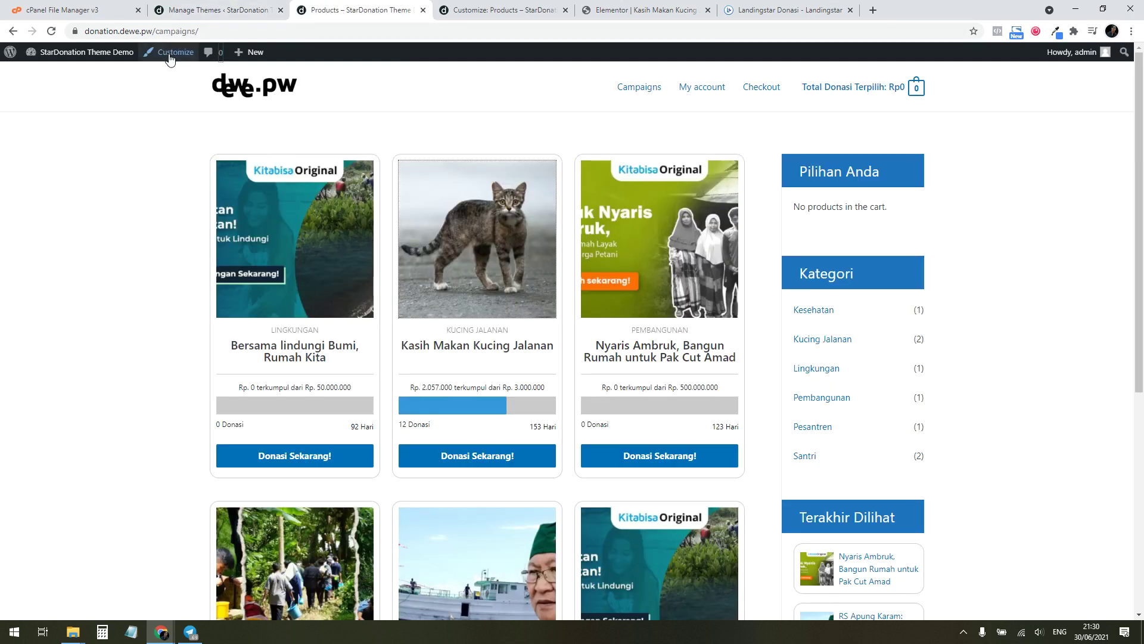
left_click(53, 33)
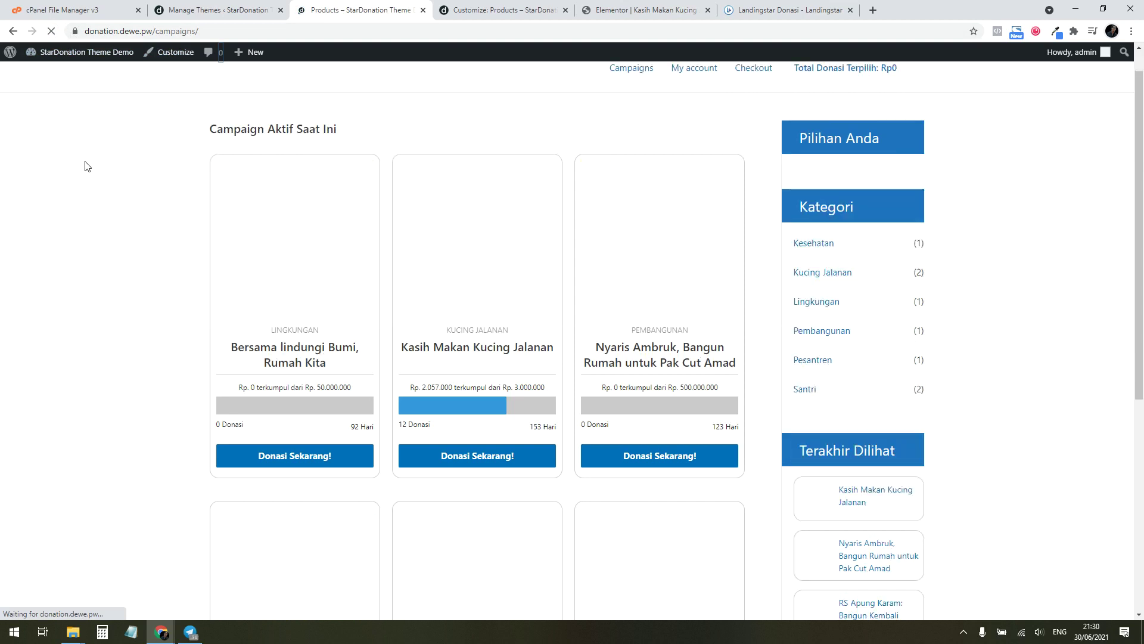
left_click_drag(350, 164, 208, 165)
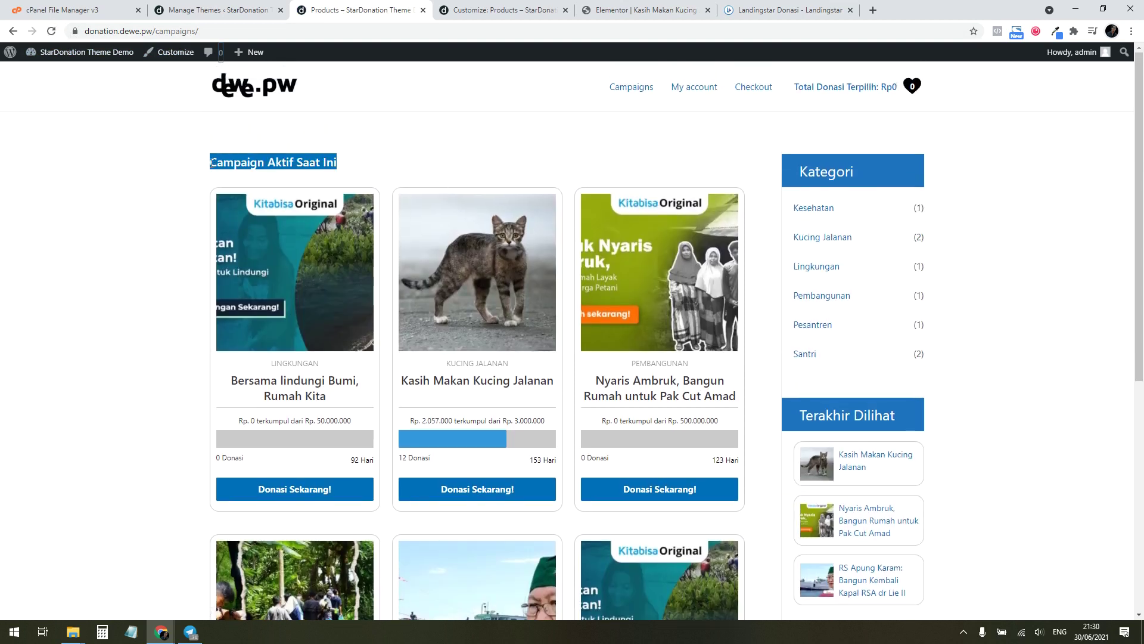
left_click(163, 167)
Open the theme customizer from the Campaigns page and go to Landingstar Donasi's Pengaturan Umum settings
left_click(174, 53)
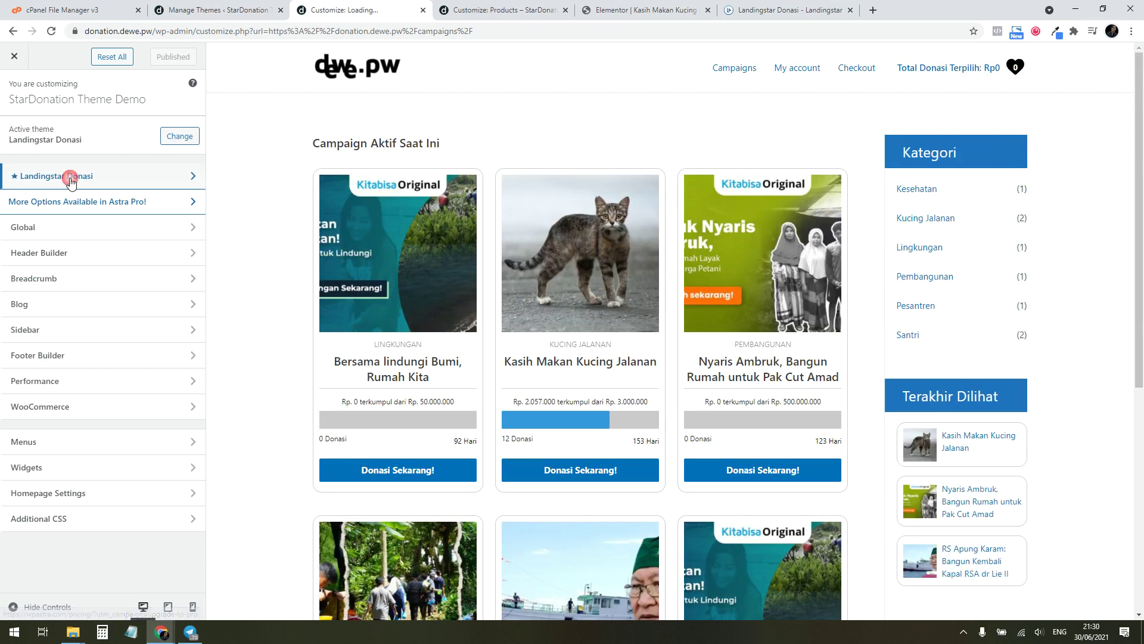
left_click(72, 176)
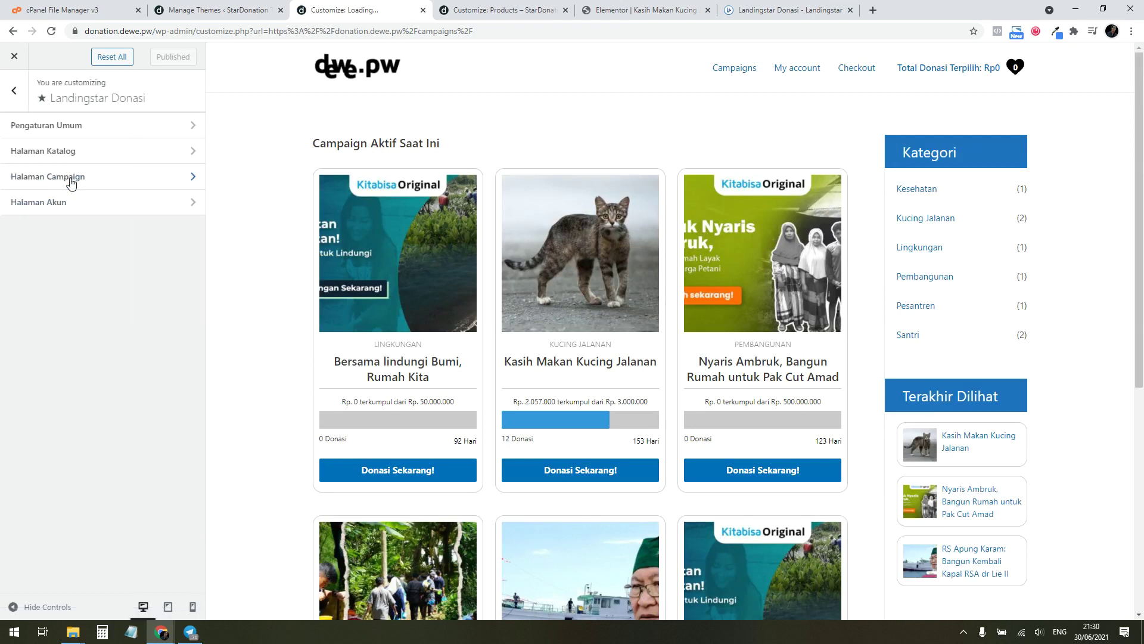
left_click(91, 130)
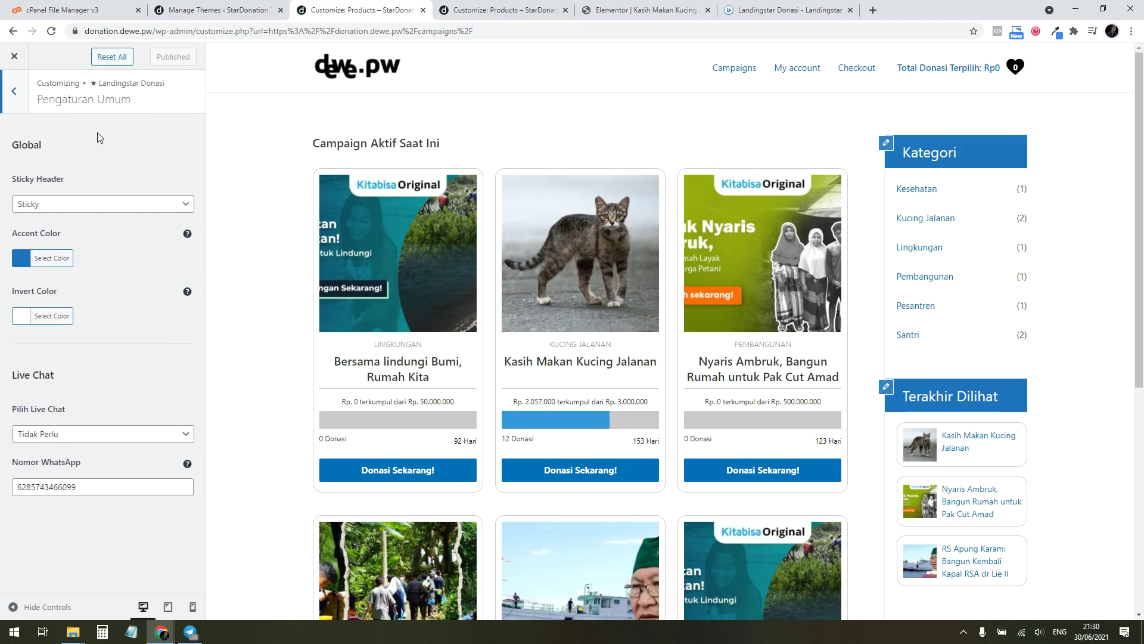
Check the sticky header in the Campaigns preview and review its setting under Global
scroll(438, 180, "down", 3)
scroll(438, 181, "up", 3)
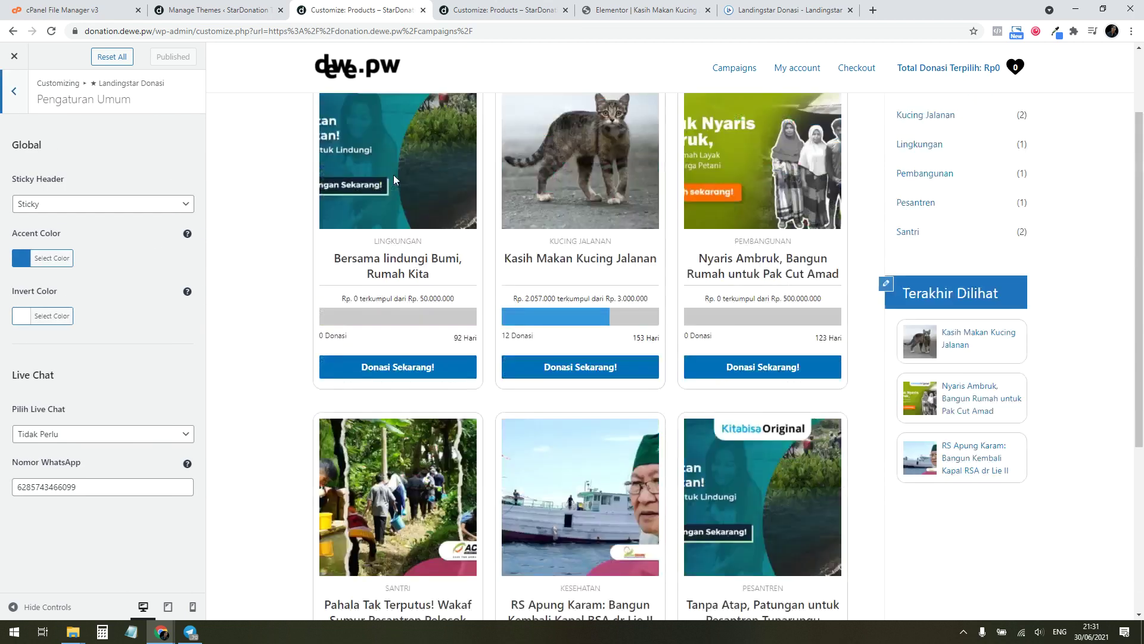
left_click_drag(20, 177, 62, 181)
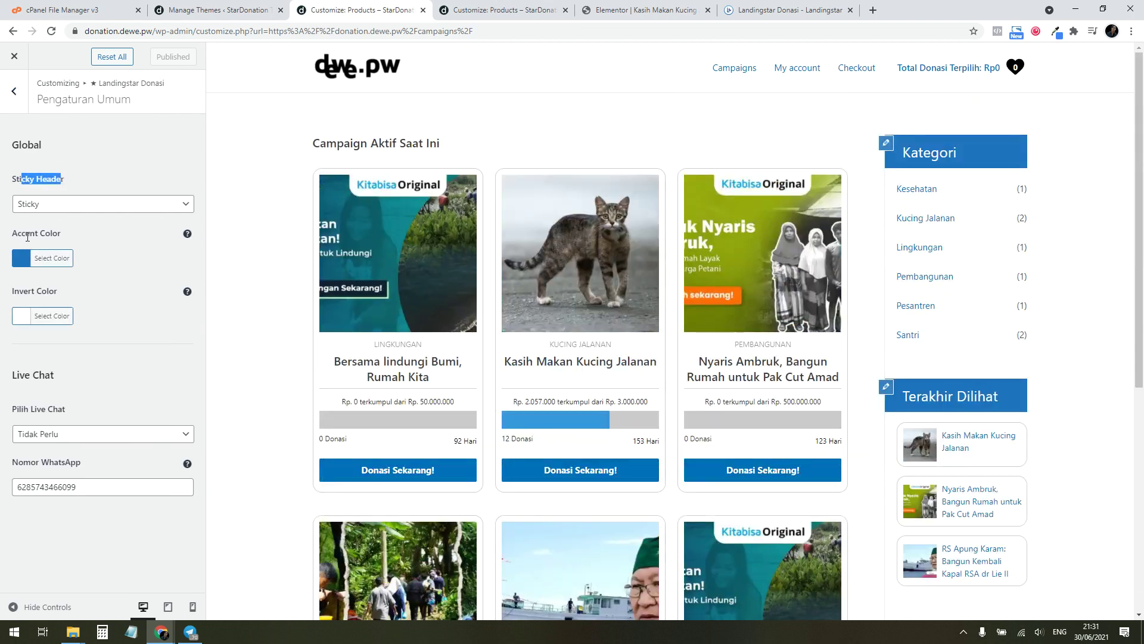
Review the Accent Color and Invert Color options and set the live chat choice to WhatsApp
left_click_drag(28, 237, 56, 235)
left_click_drag(27, 291, 57, 292)
left_click(56, 287)
left_click(72, 441)
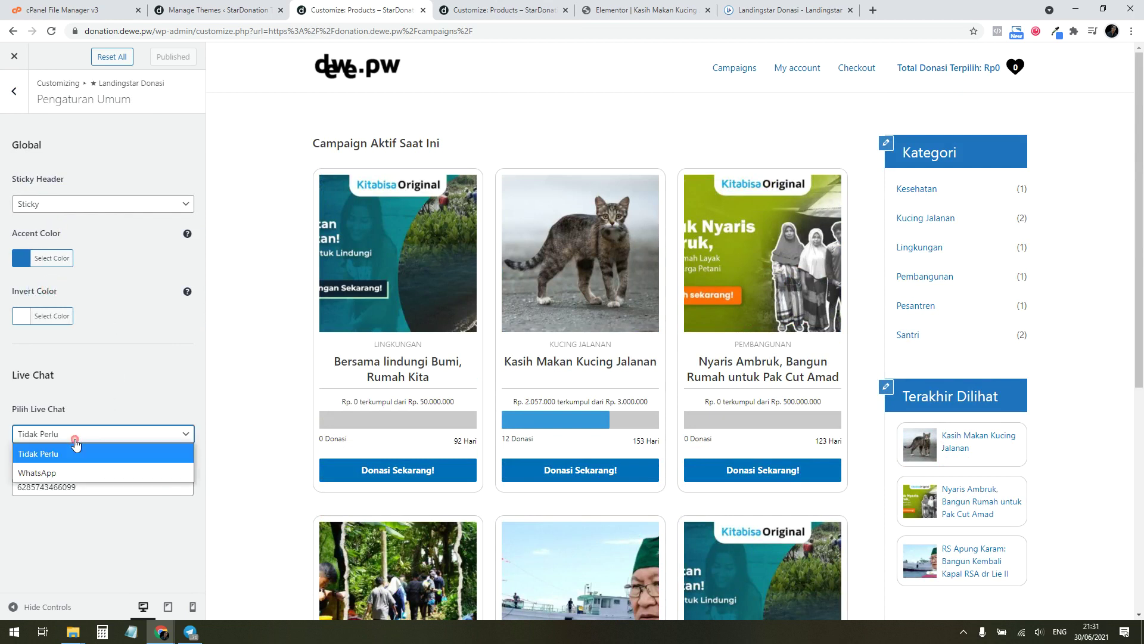
left_click(61, 471)
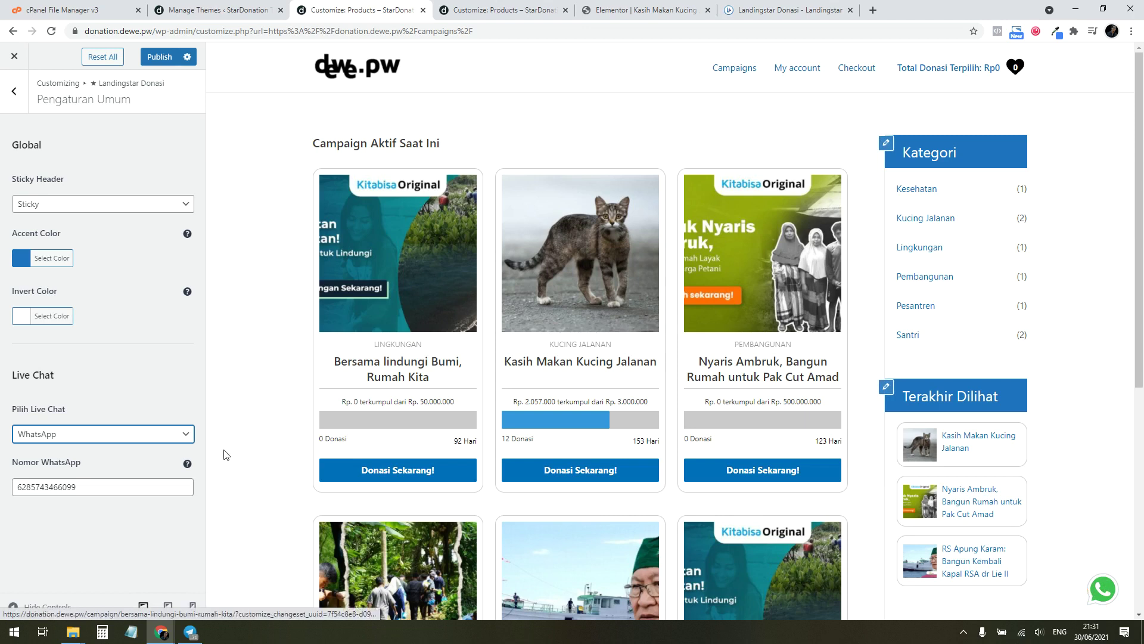
Check the WhatsApp number field and test the floating WhatsApp chat link from the preview, closing the page it opens
left_click(96, 487)
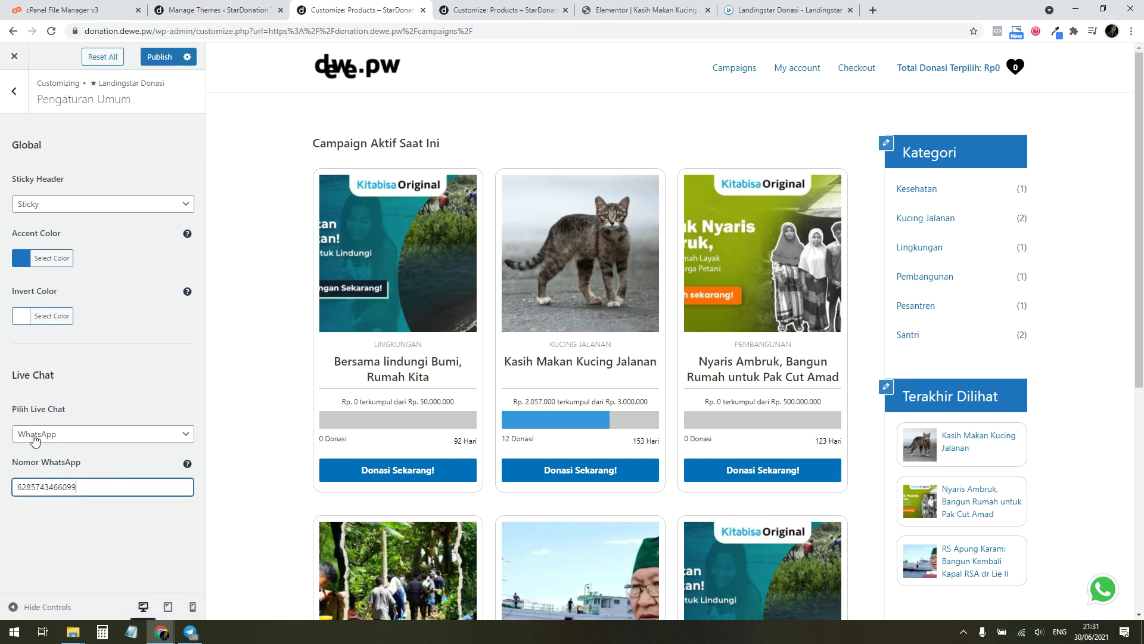
left_click_drag(73, 487, 3, 490)
left_click(85, 486)
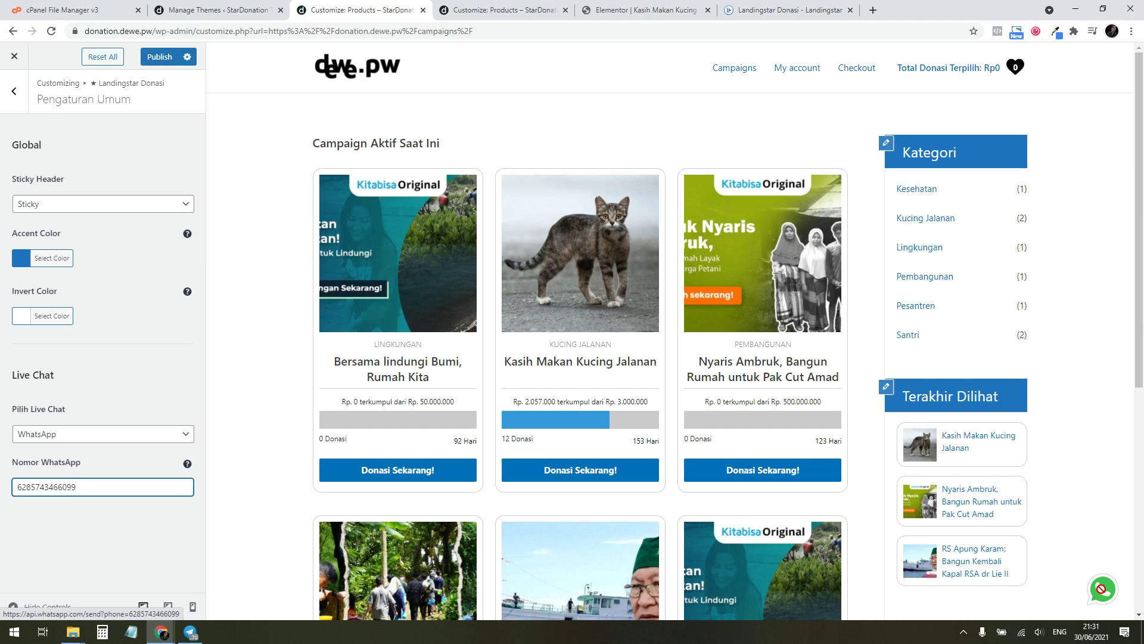
left_click(1101, 589)
left_click(495, 4)
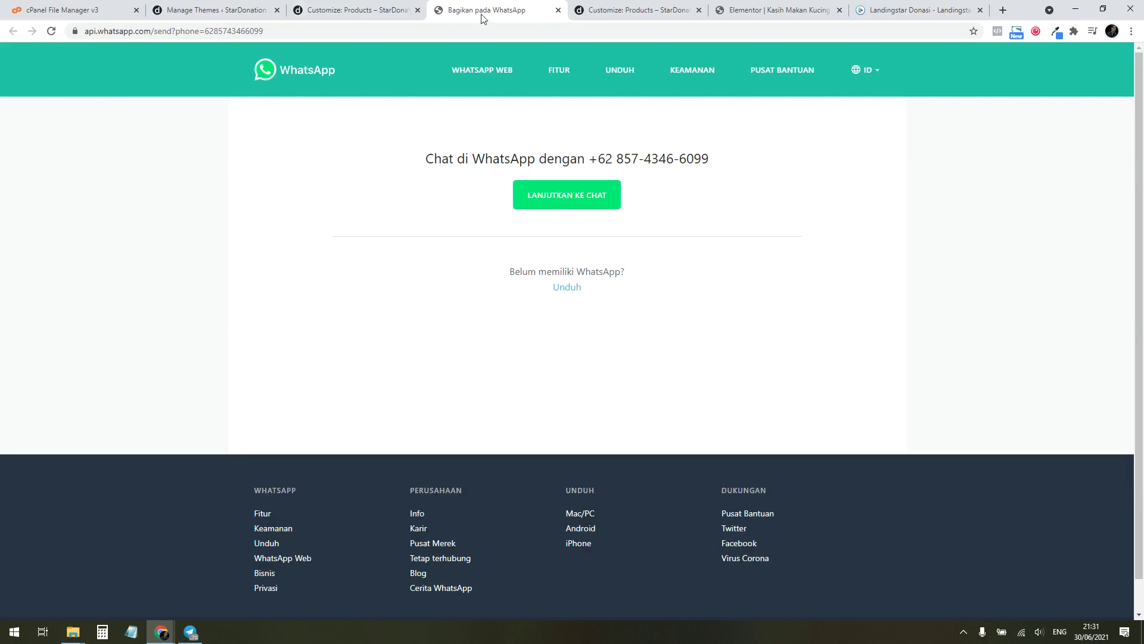
middle_click(484, 17)
Go to Landingstar Donasi's Halaman Katalog settings and examine the catalog heading in the preview
left_click(15, 92)
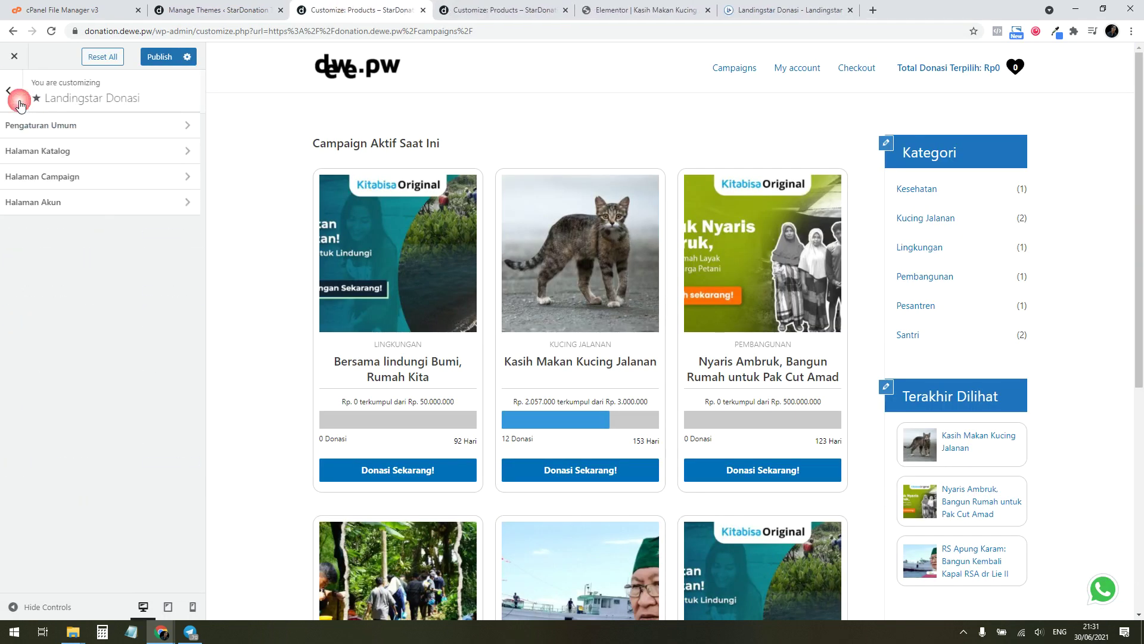
left_click(70, 150)
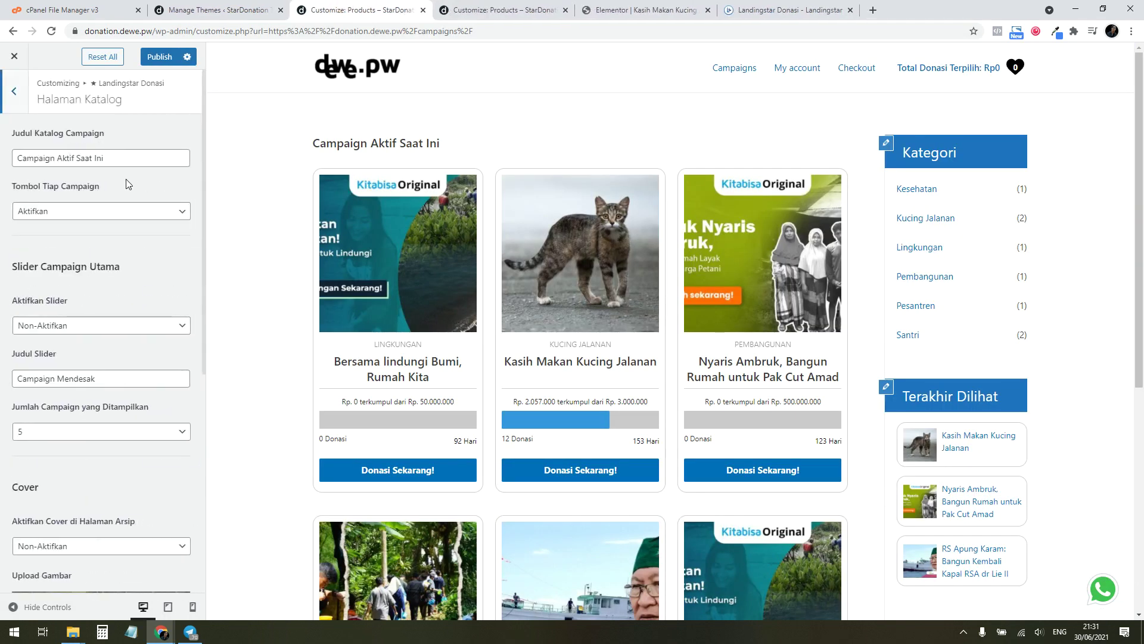
left_click_drag(444, 146, 302, 138)
left_click(162, 187)
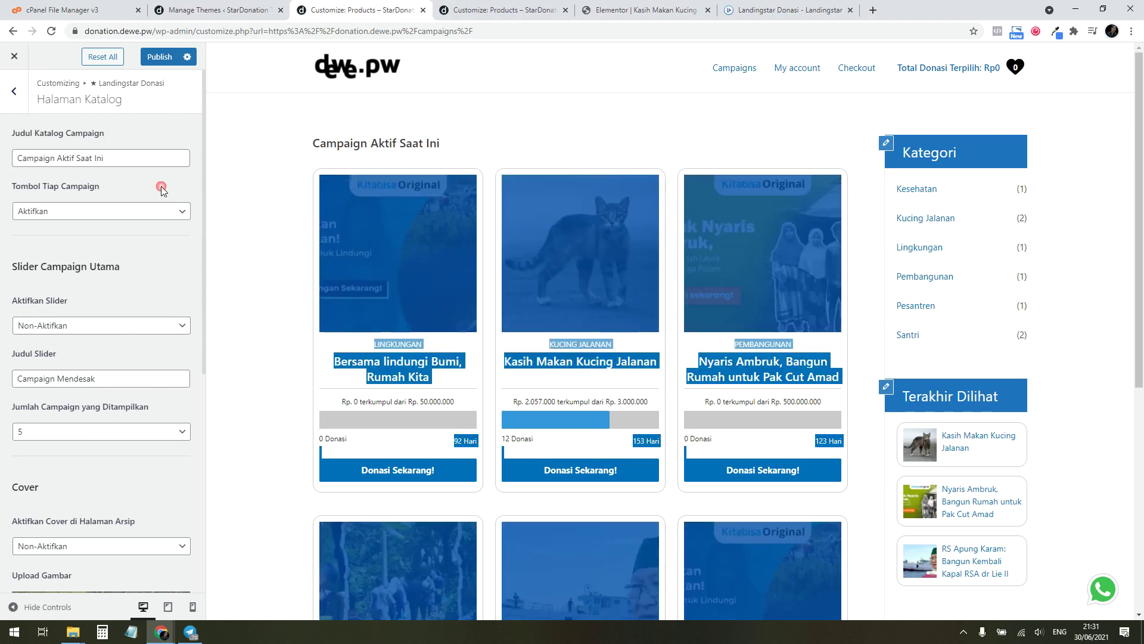
left_click(368, 158)
Change the catalog title in Judul Katalog Campaign to "Campaign Tersedia Saat Ini"
left_click(104, 157)
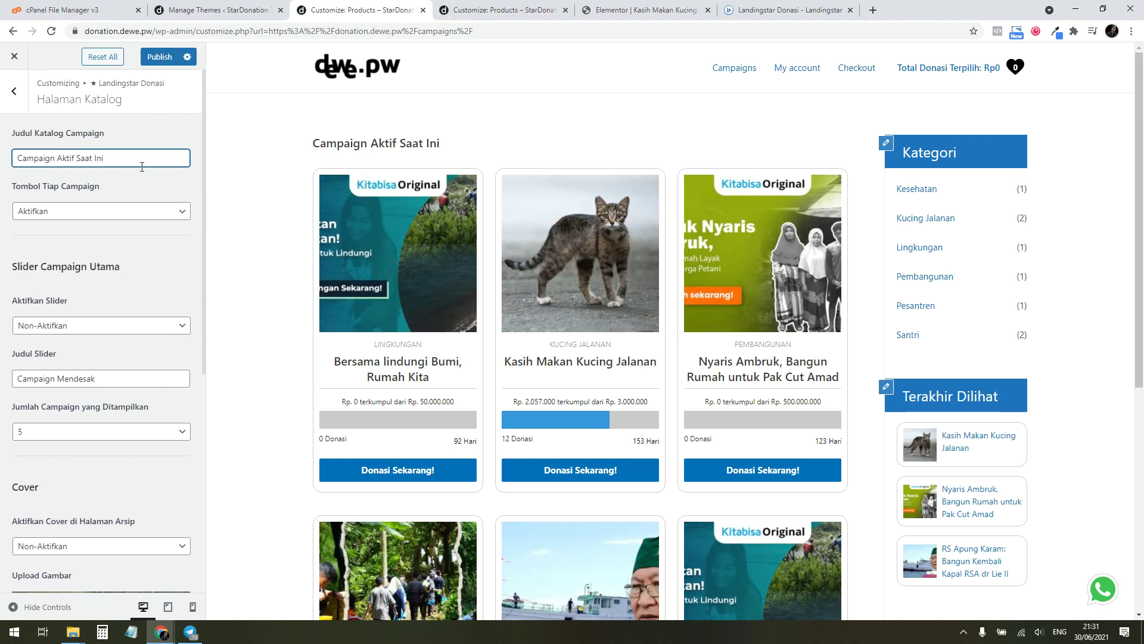
left_click_drag(119, 160, 11, 169)
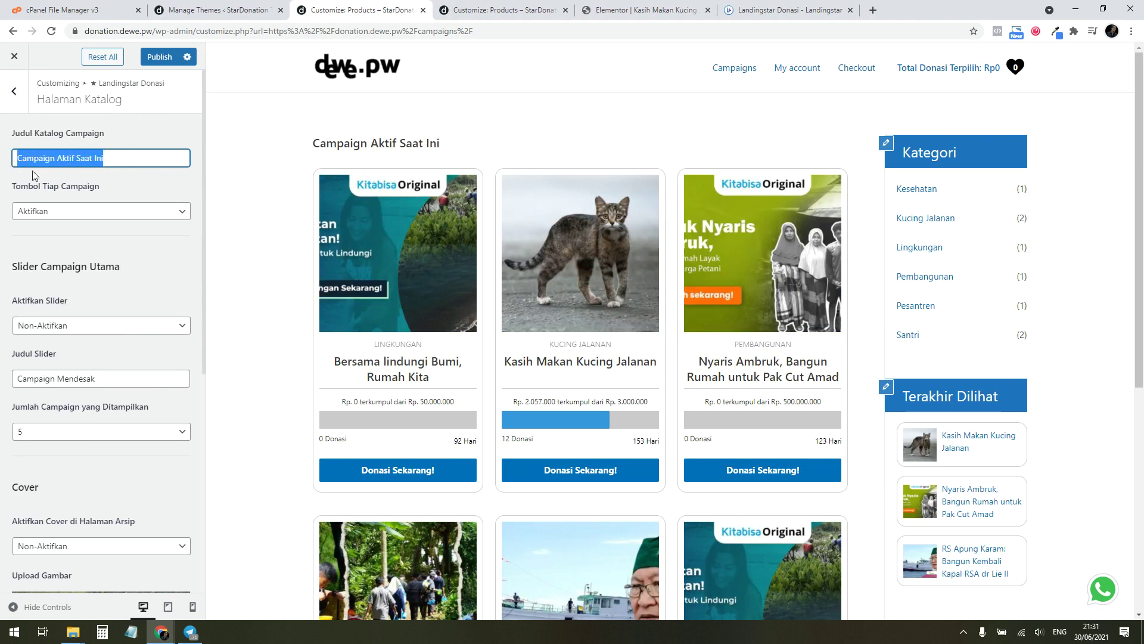
left_click(82, 154)
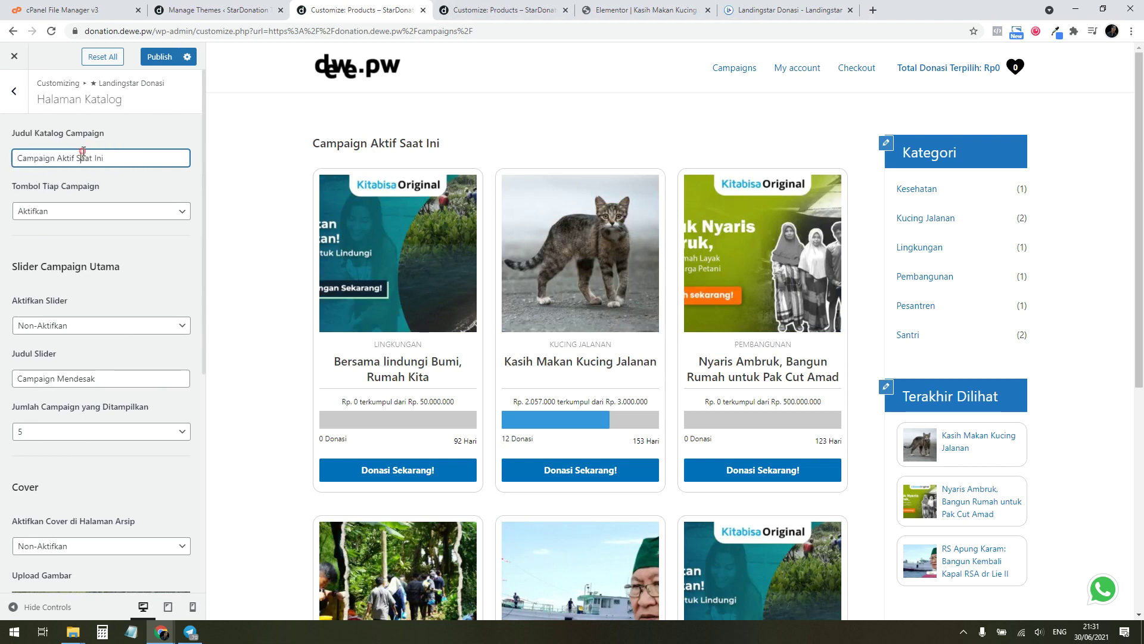
left_click_drag(58, 155, 105, 157)
left_click(120, 157)
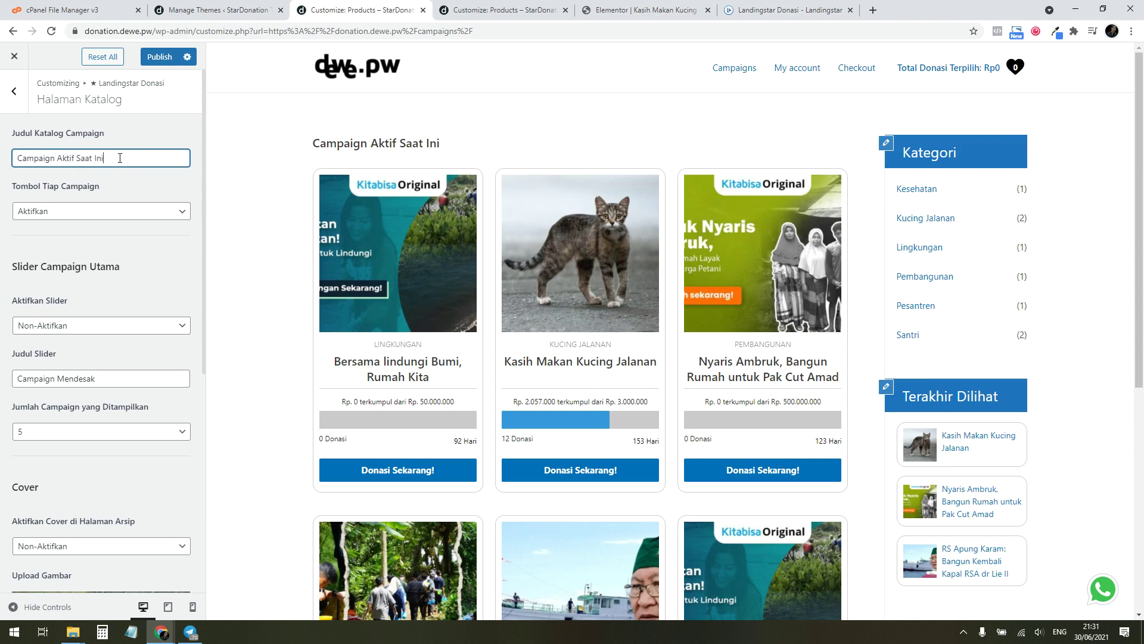
double_click(72, 159)
type("Tersedia")
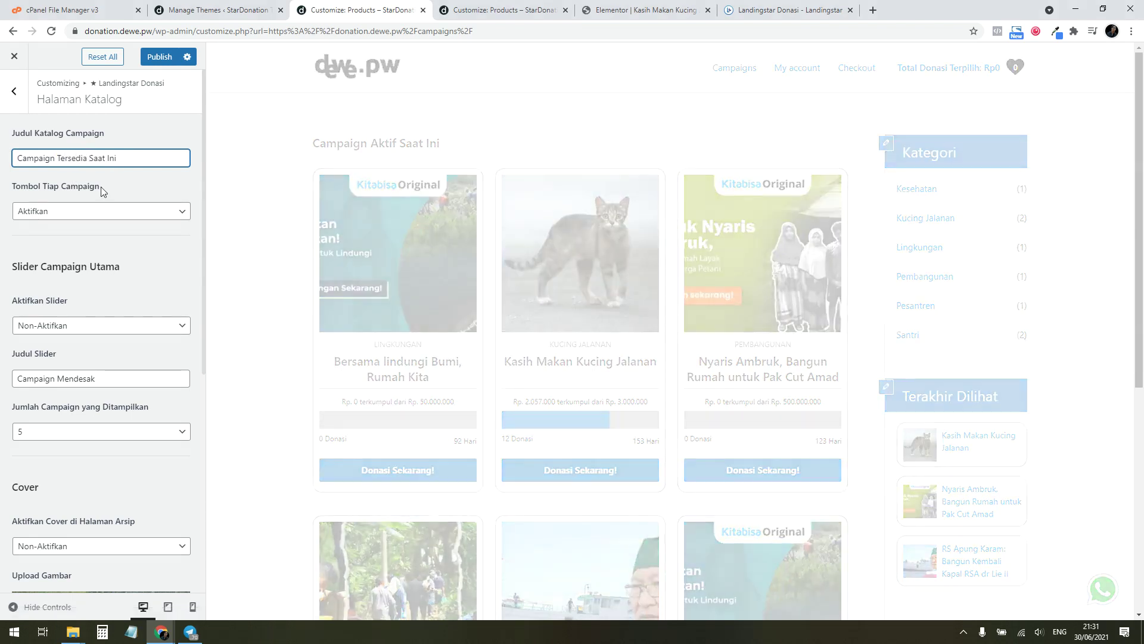
left_click(116, 185)
Set Tombol Tiap Campaign to Non-Aktifkan to remove the donation buttons, and check the campaign cards in the preview
scroll(298, 300, "down", 2)
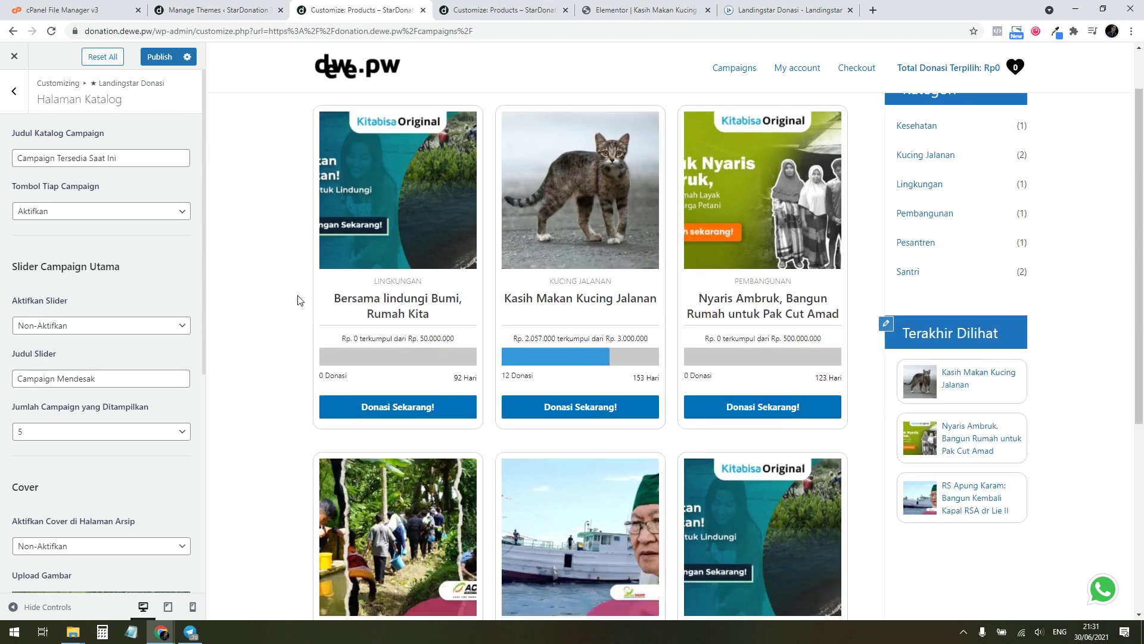
scroll(297, 300, "down", 1)
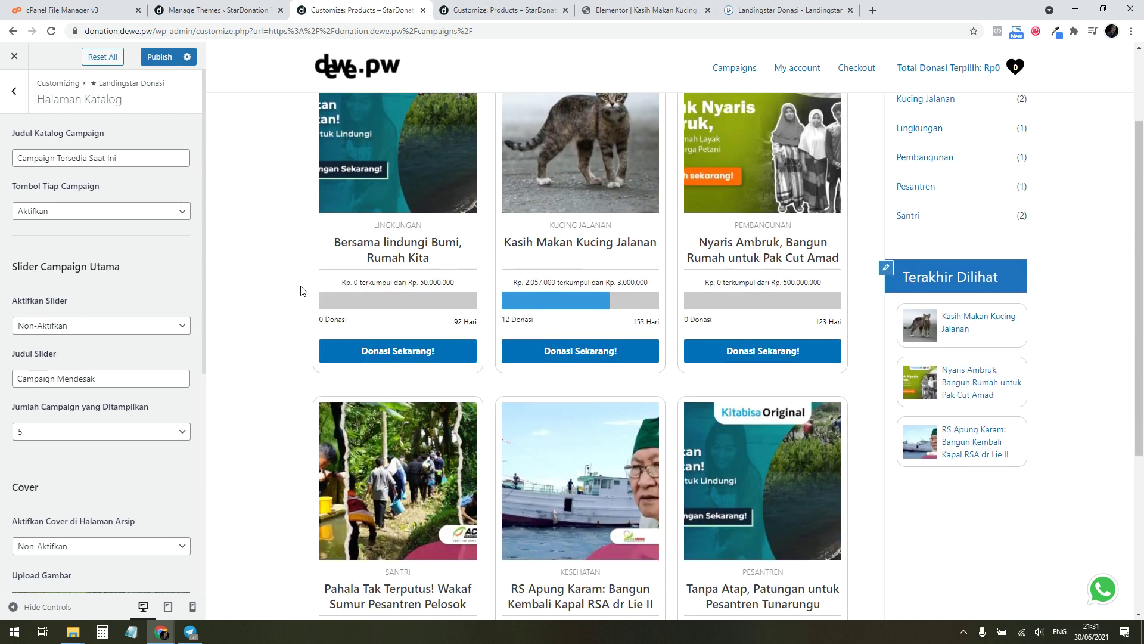
left_click(80, 213)
left_click(80, 251)
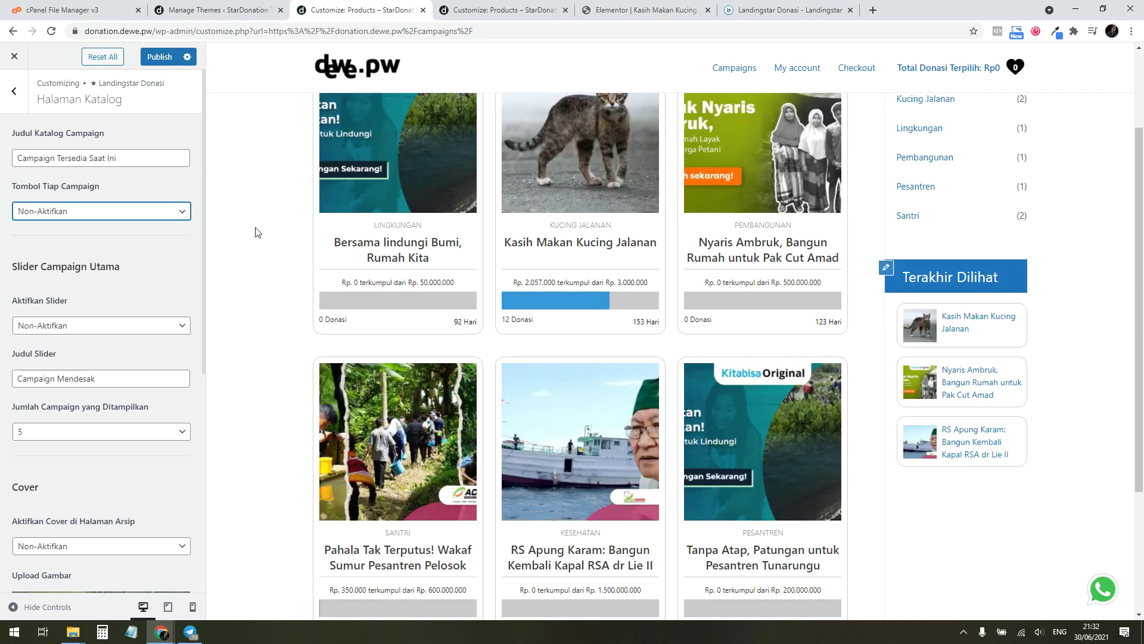
scroll(140, 280, "down", 1)
scroll(262, 247, "up", 2)
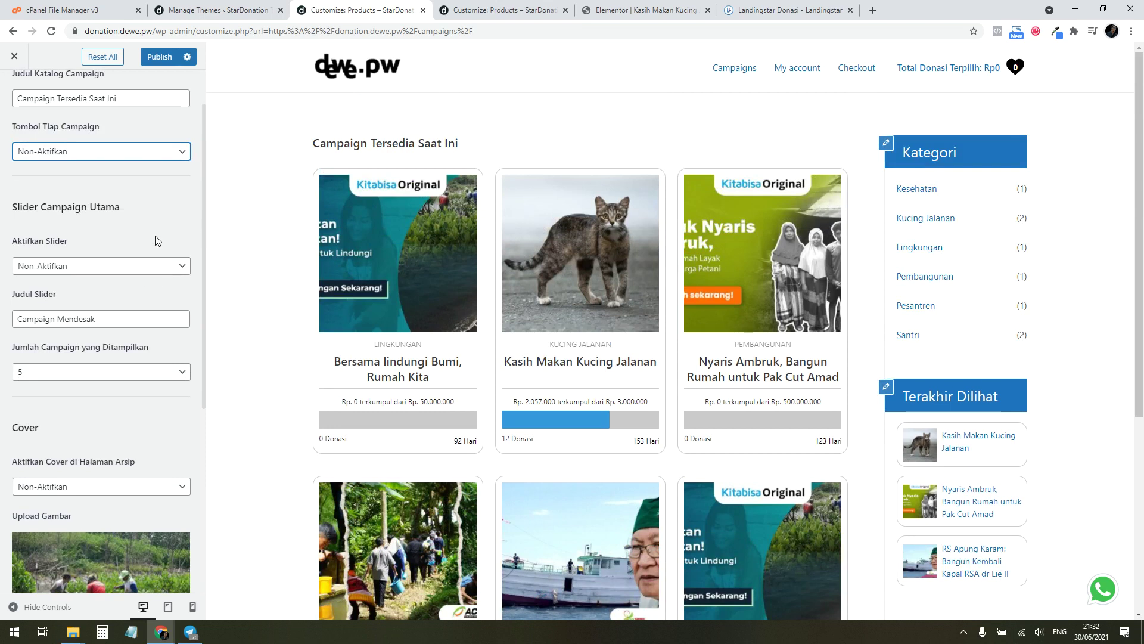
Set the main campaign slider to Aktifkan and check its title and scrolling in the preview
left_click(108, 274)
left_click(46, 286)
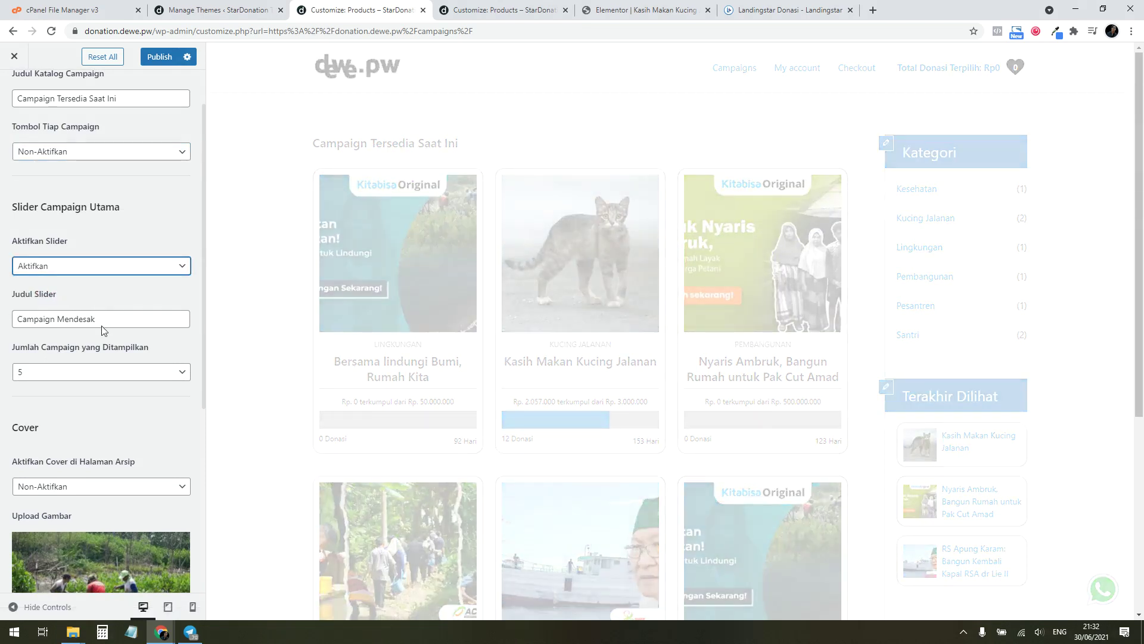
left_click_drag(96, 320, 46, 319)
left_click(62, 319)
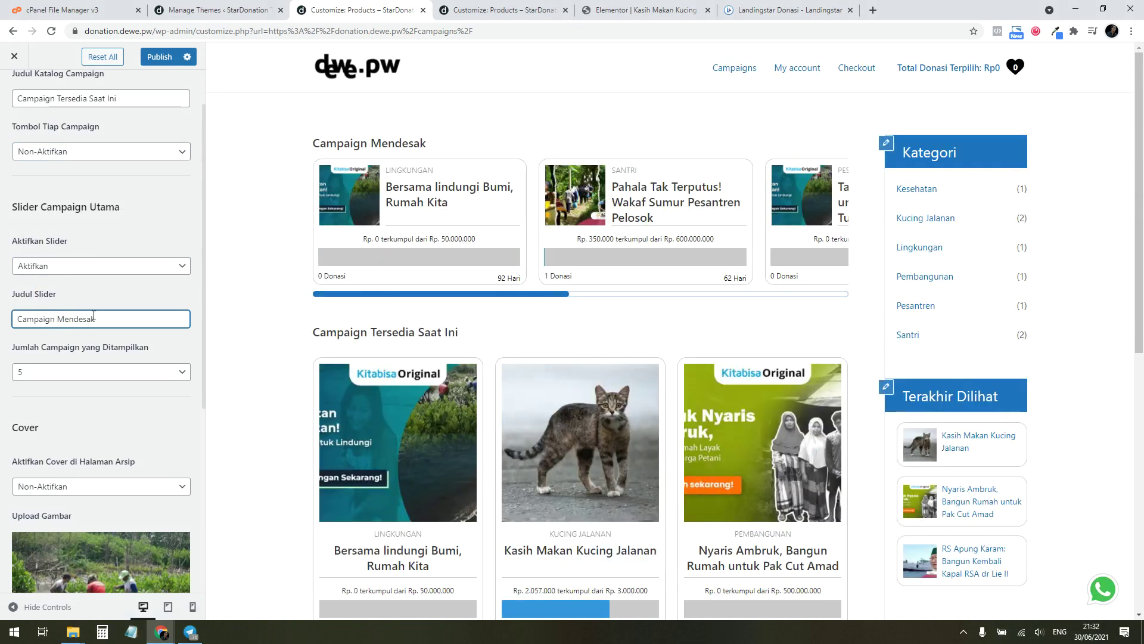
mouse_move(480, 296)
left_mouse_down()
mouse_move(775, 301)
mouse_move(434, 286)
mouse_move(506, 307)
mouse_move(775, 309)
mouse_move(471, 292)
left_mouse_up()
Preview the main campaign slider with 3 campaigns and set the count back to 5
left_click(121, 380)
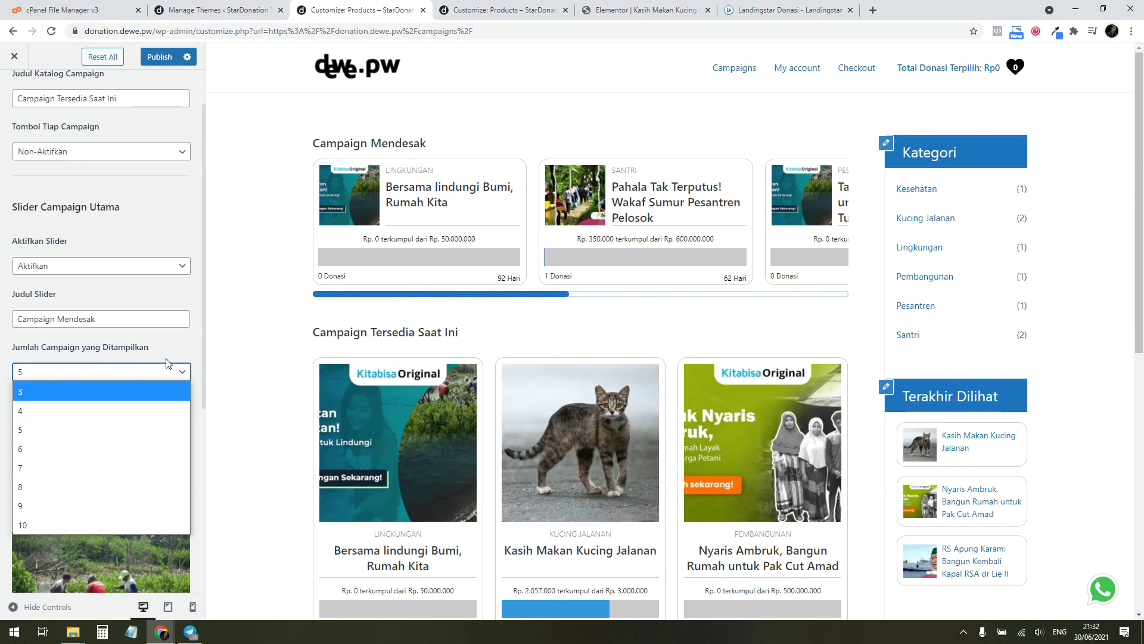
left_click(177, 343)
left_click(145, 373)
left_click(98, 391)
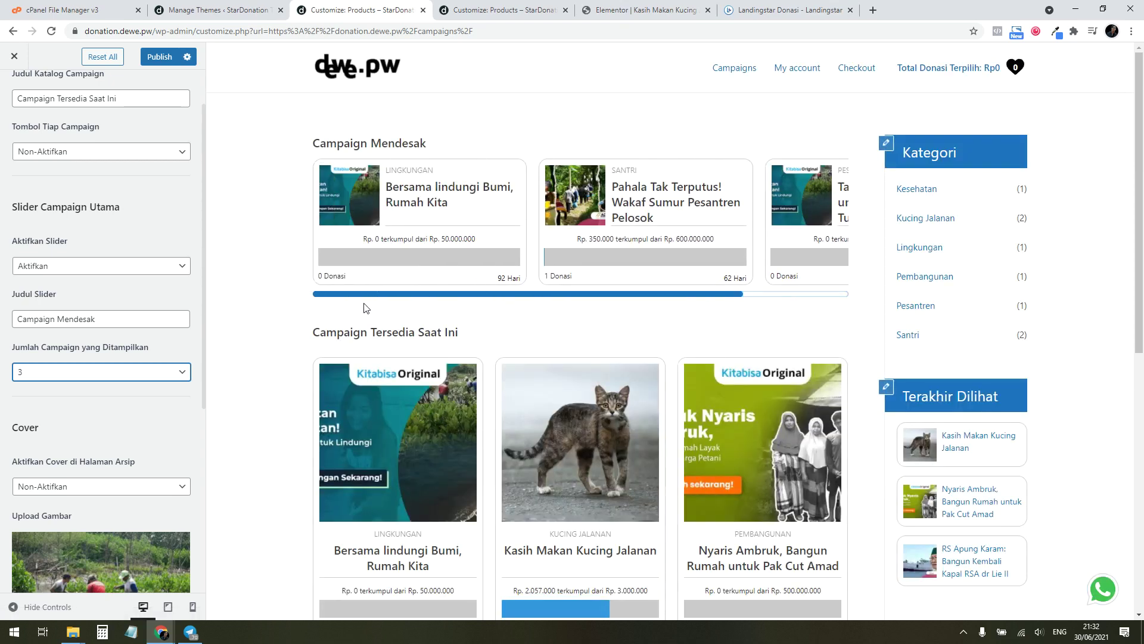
left_click(115, 371)
left_click(78, 424)
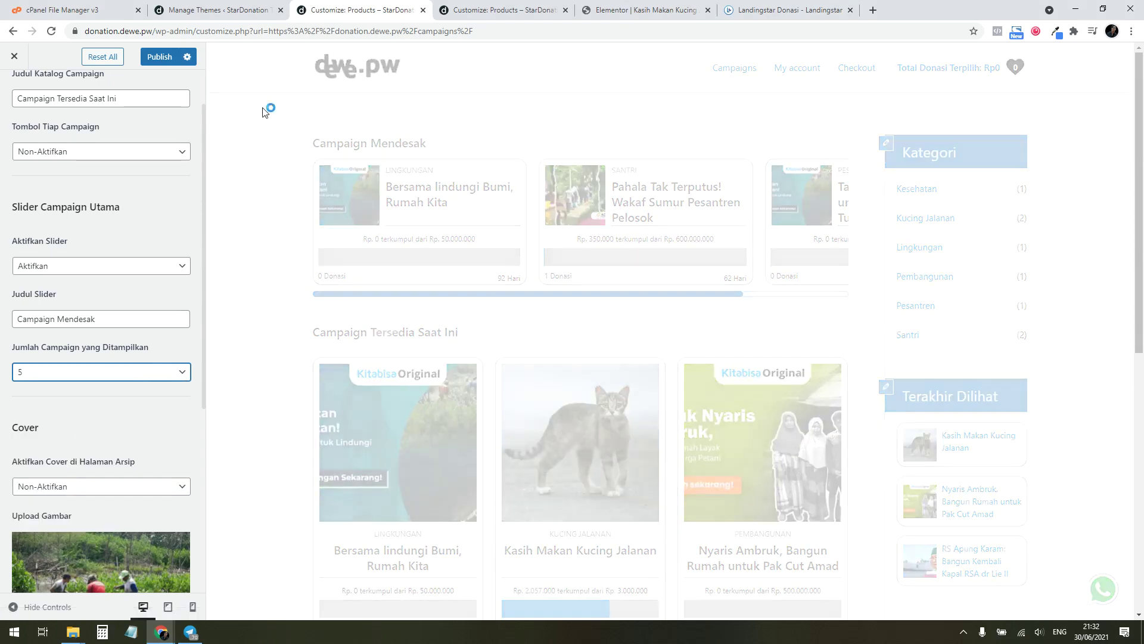
Examine the starred campaigns in the admin's Donasi list, and return to the customizer to look at the slider
left_click(215, 10)
mouse_move(70, 247)
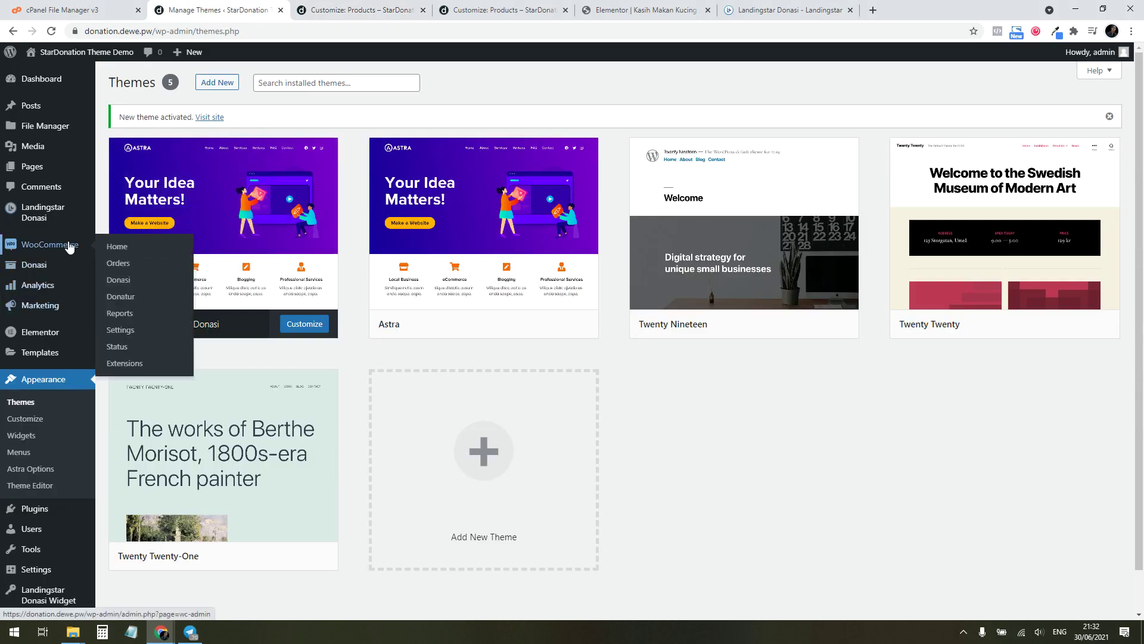
mouse_move(54, 267)
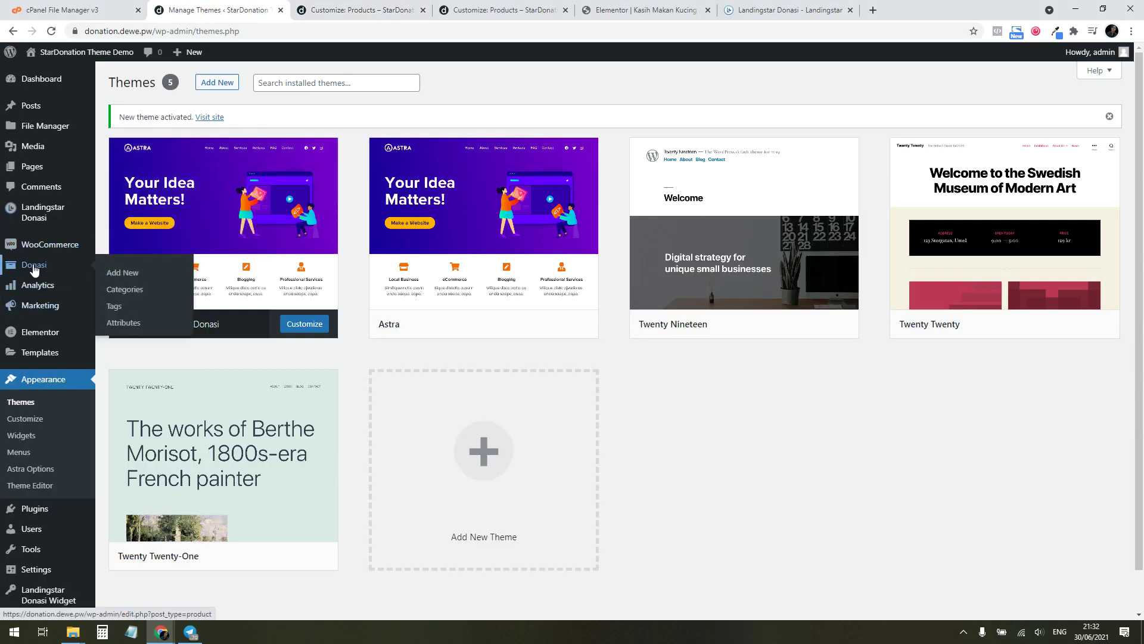
left_click(34, 266)
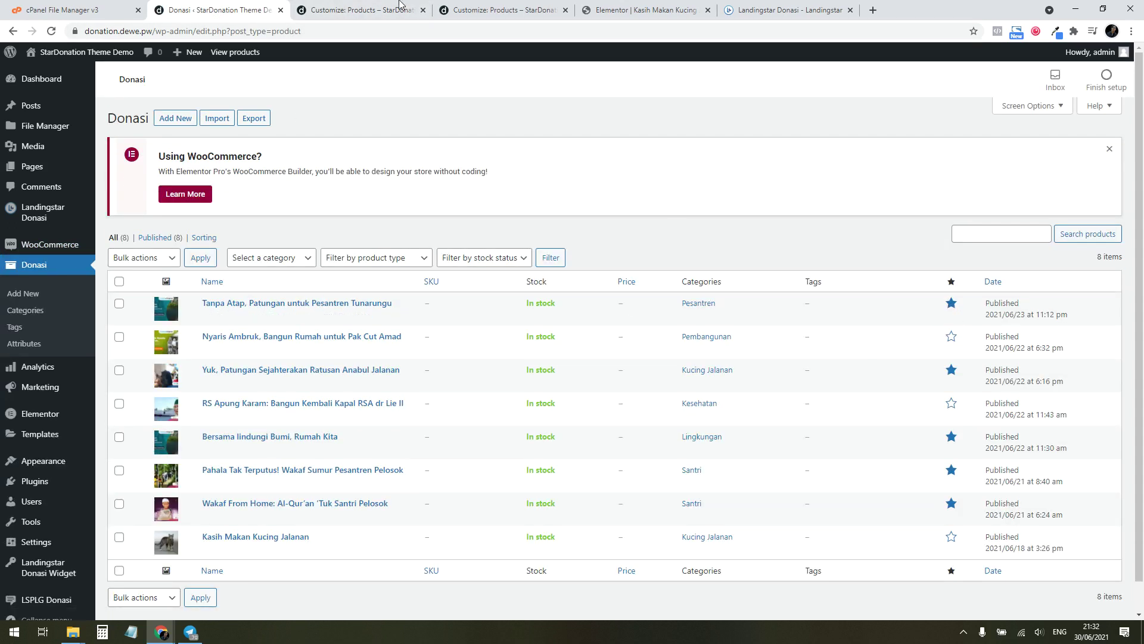
key("ctrl+Tab")
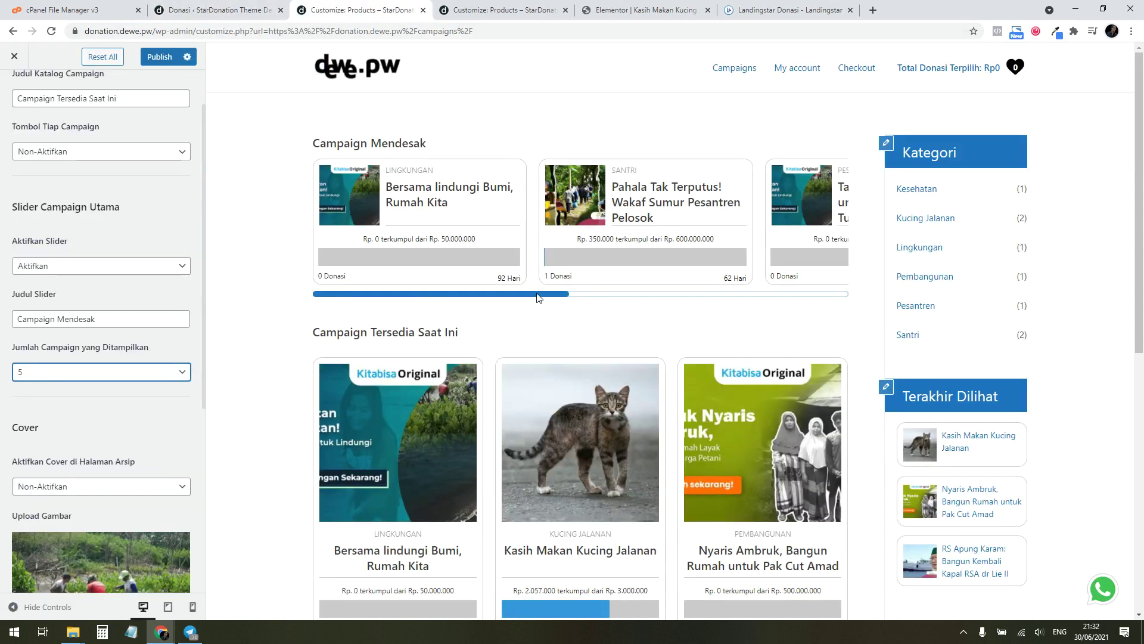
left_click_drag(539, 294, 490, 299)
Set the archive page cover option to Aktifkan in the Cover settings
scroll(67, 417, "down", 4)
left_click(103, 251)
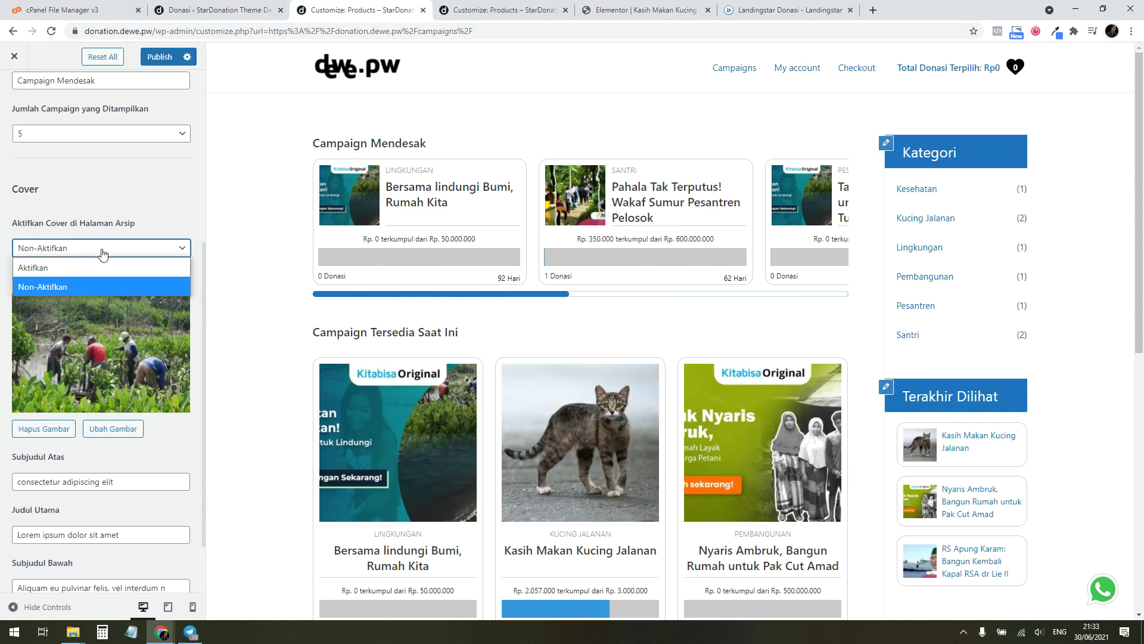
left_click(96, 266)
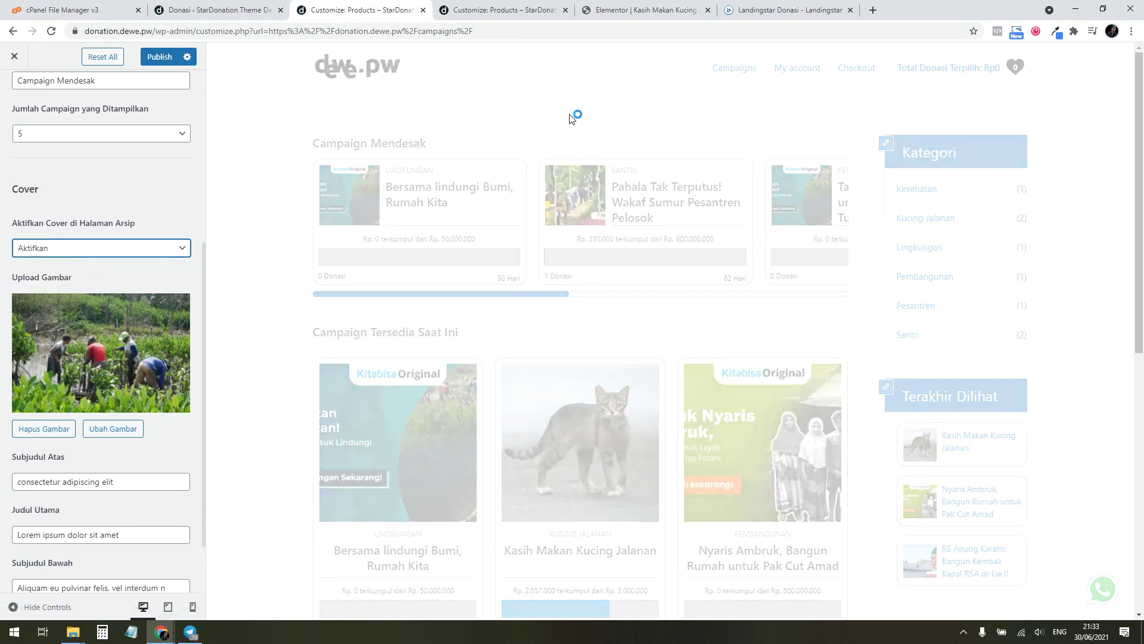
Examine the cover's image, upper subtitle, main title, lower subtitle and text color settings against the preview
scroll(123, 441, "down", 2)
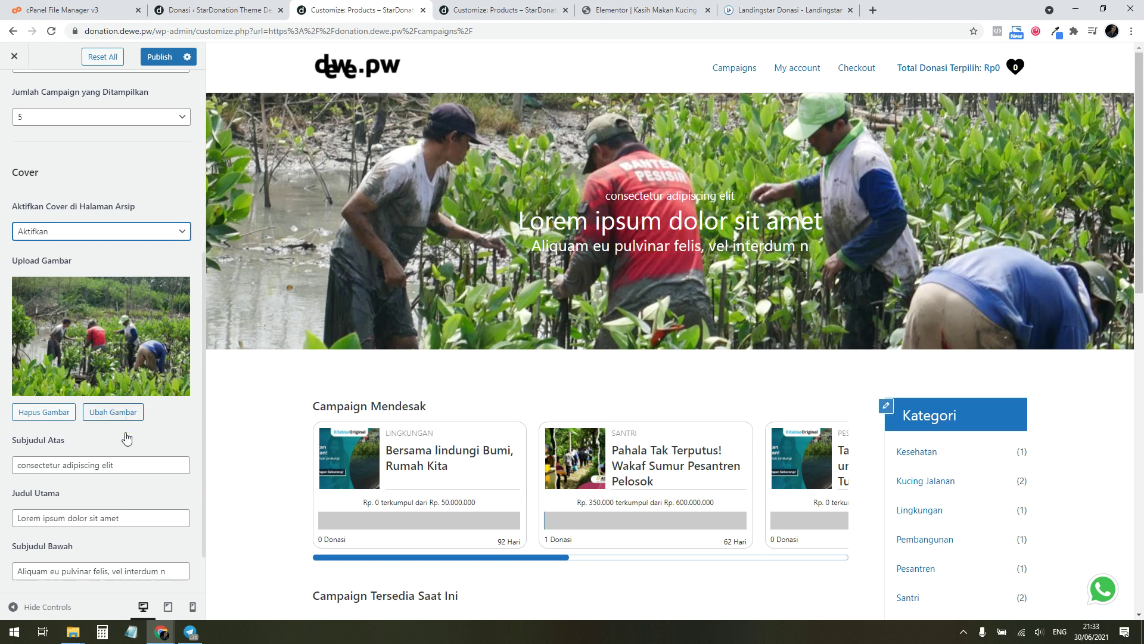
left_click(136, 458)
left_click(137, 396)
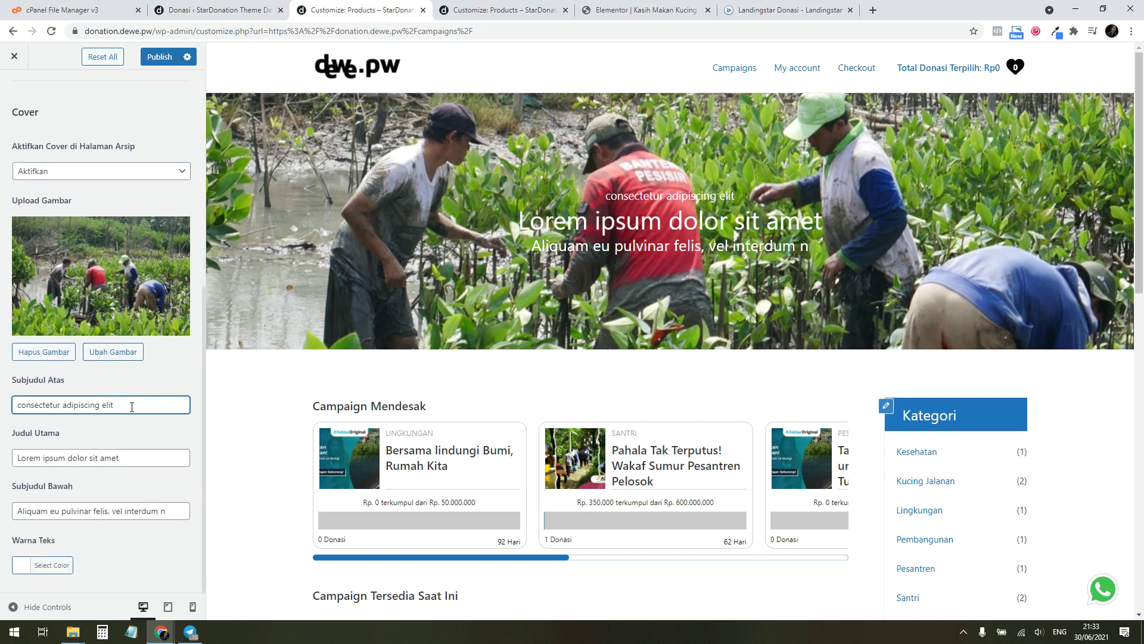
triple_click(132, 405)
key("Tab")
left_click(166, 510)
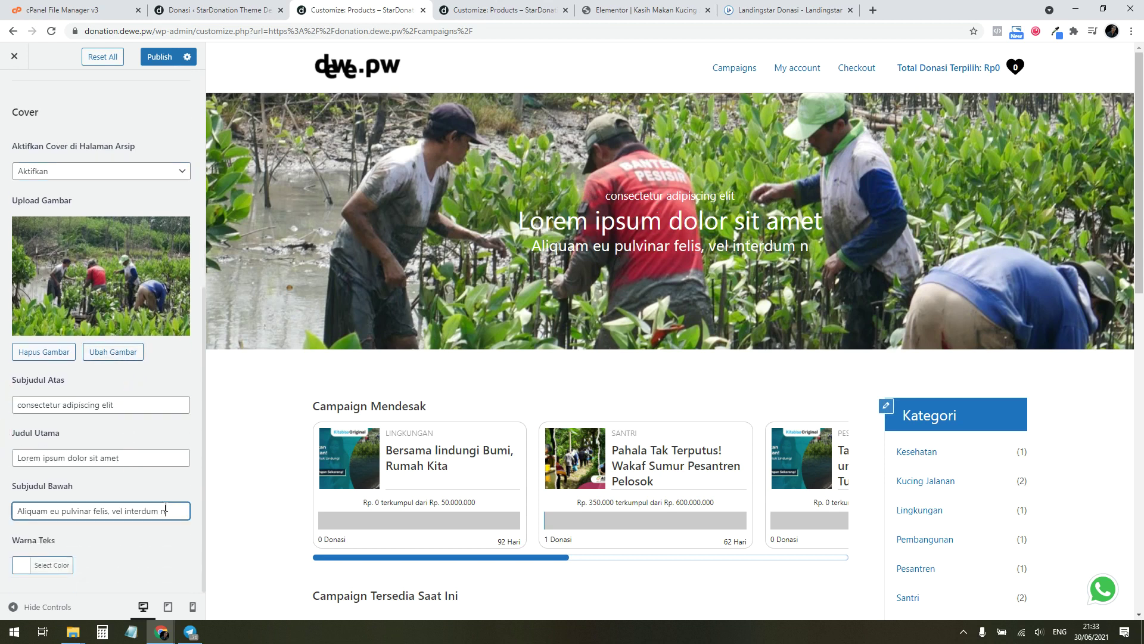
left_click_drag(166, 511, 8, 498)
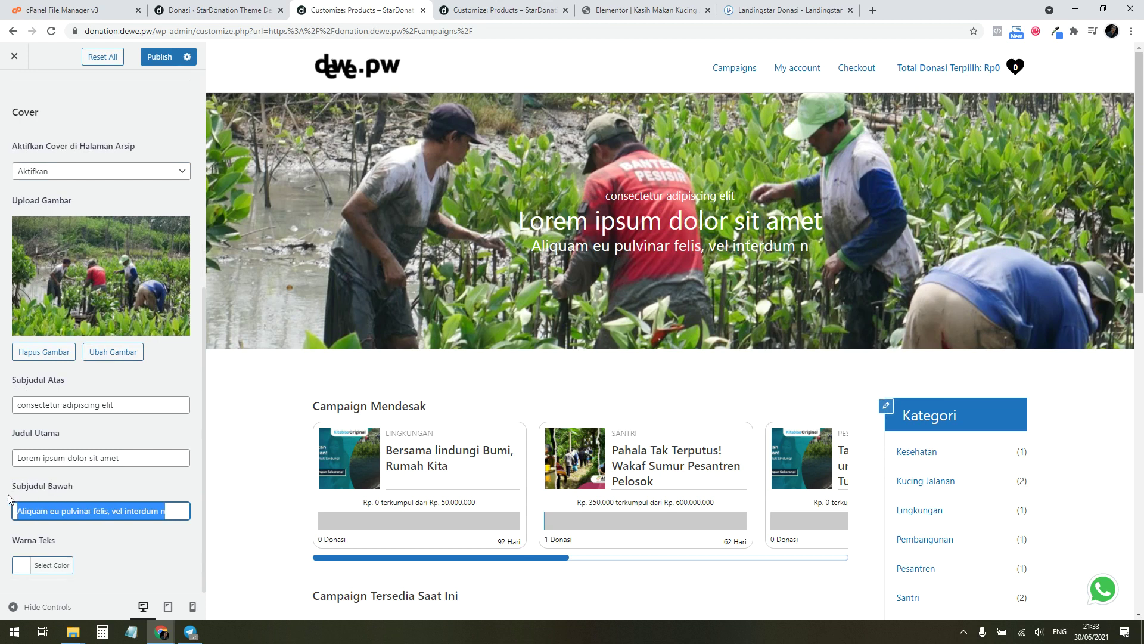
left_click(155, 510)
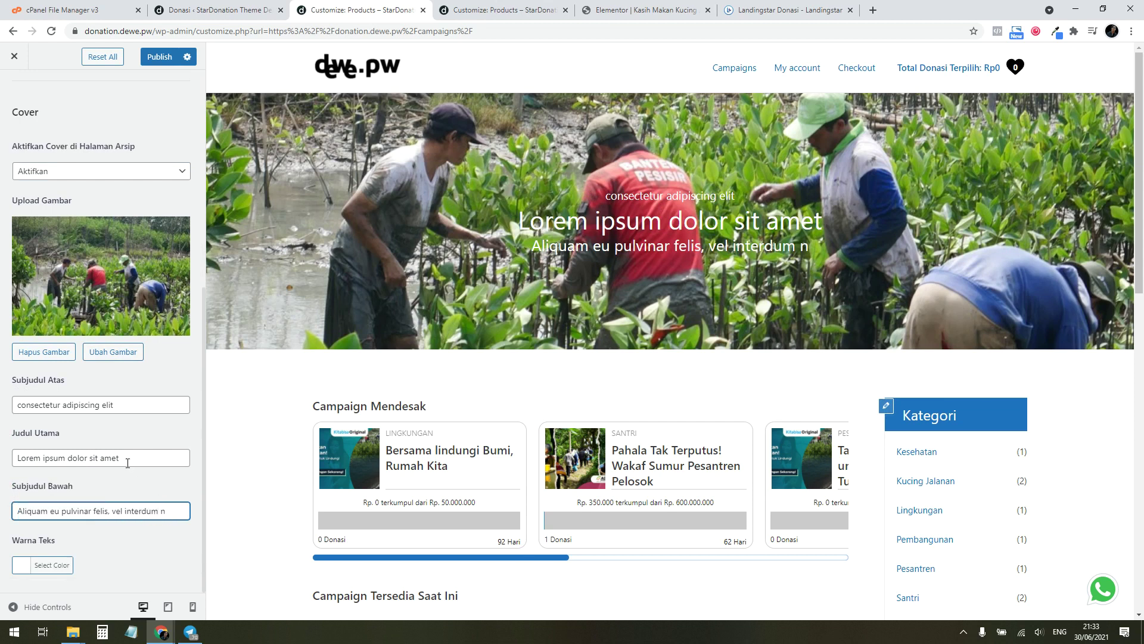
Replace the cover's main title, Judul Utama, with "Brand Lembaga"
left_click_drag(128, 458, 2, 460)
type("Br")
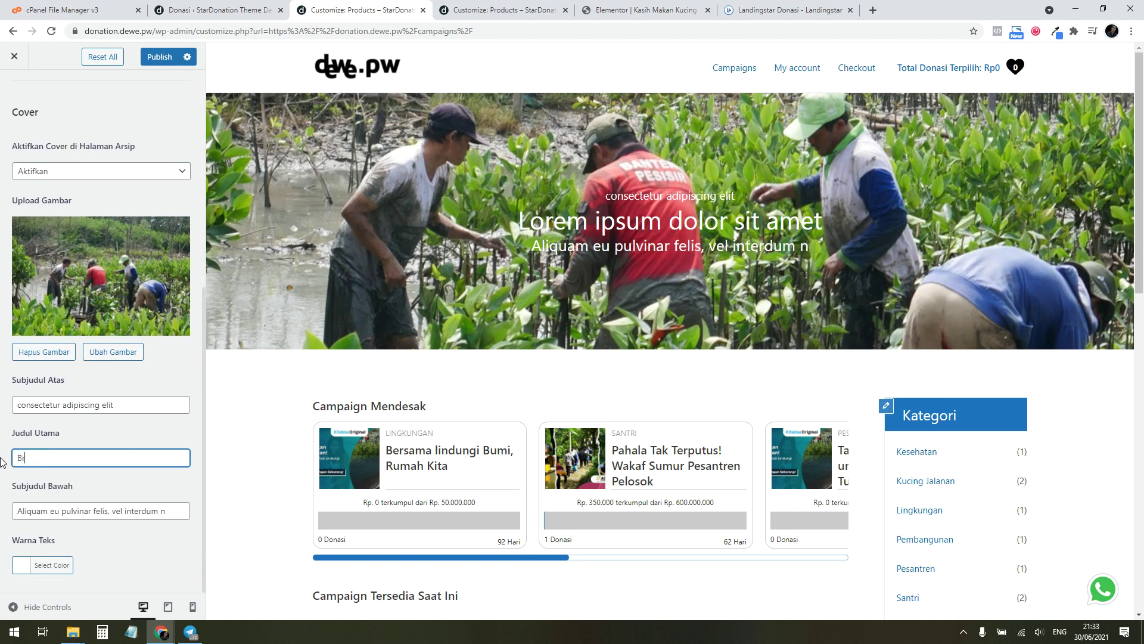
type("nad")
key("BackSpace")
key("BackSpace")
key("BackSpace")
key("BackSpace")
key("BackSpace")
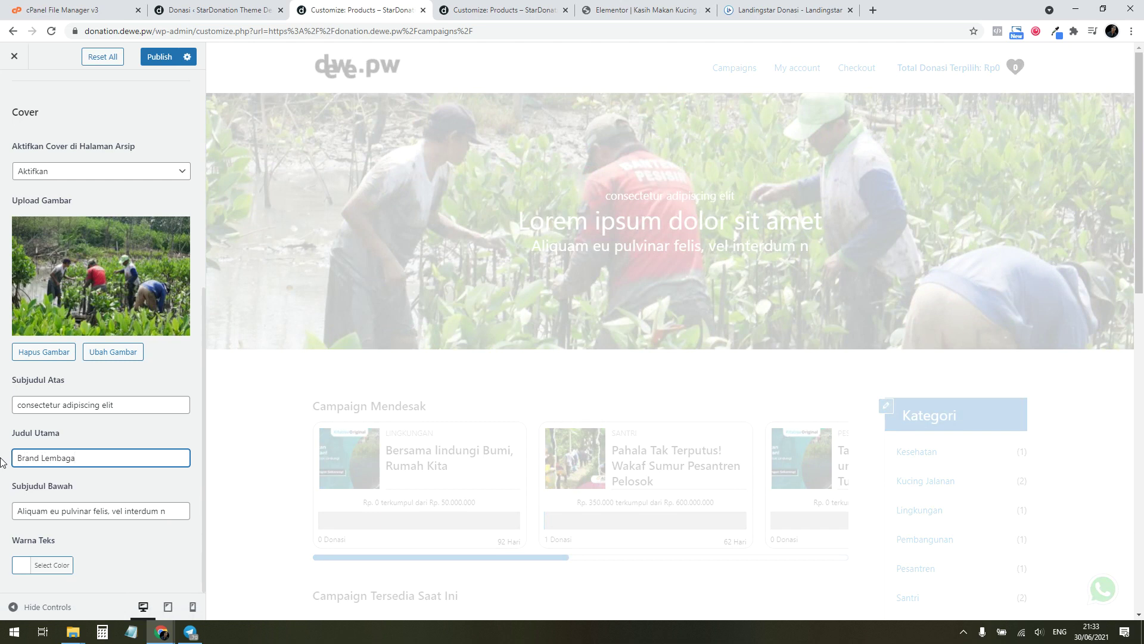
Replace the cover's lower subtitle with "Slogan Lembaga Non-Profit" and its upper subtitle with "Selamat Datang di"
left_click(70, 515)
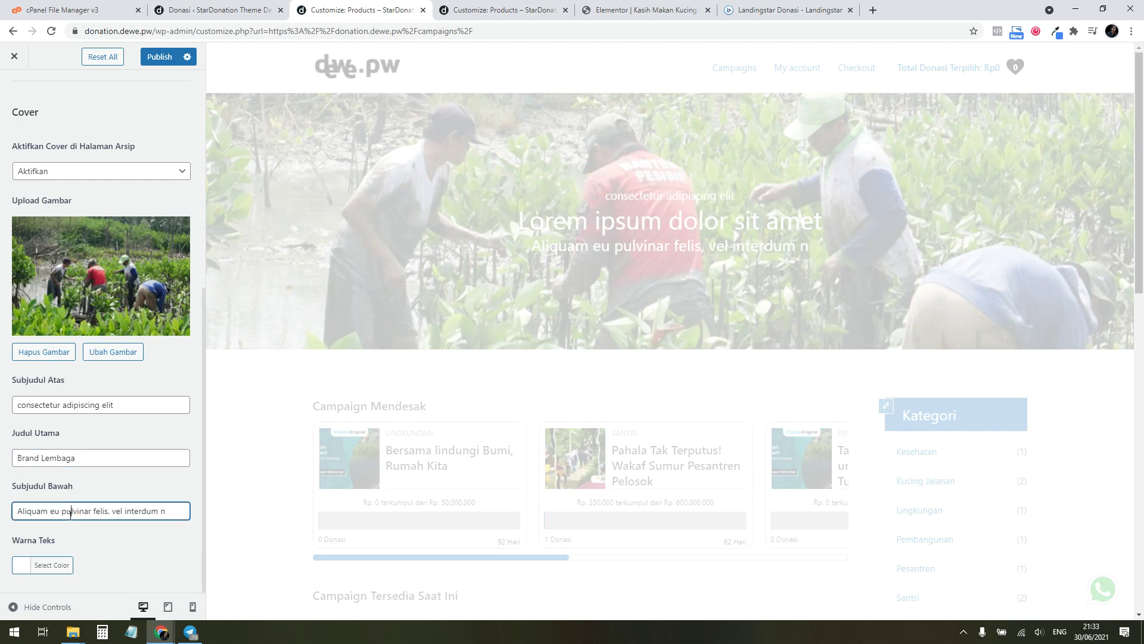
key("ctrl+a")
type("Slo")
left_click(119, 409)
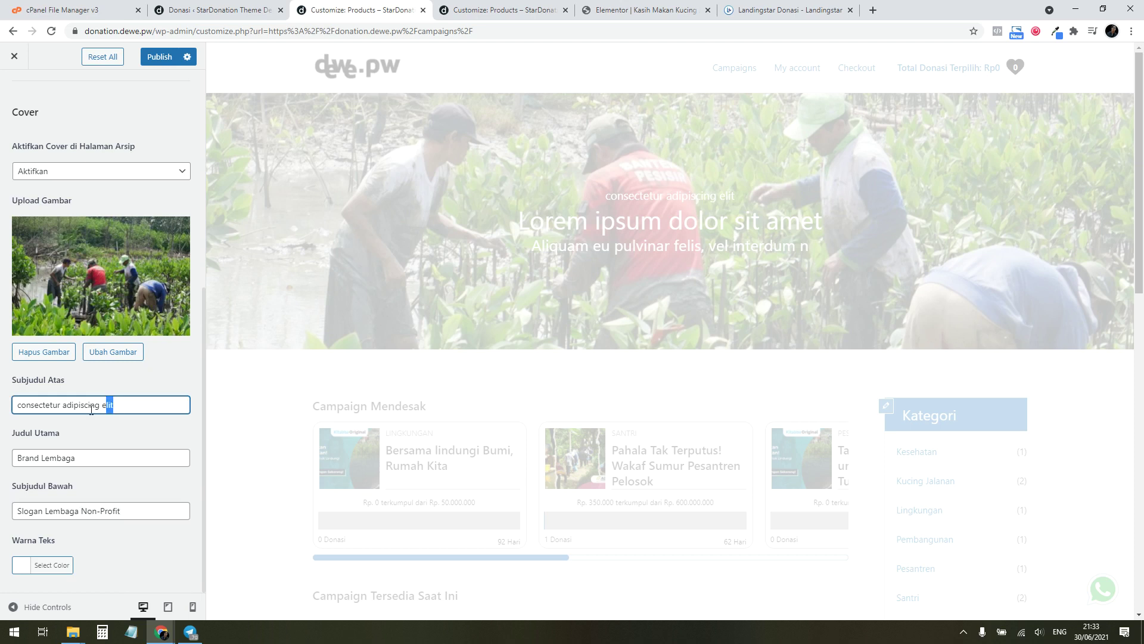
key("ctrl+a")
type("Selam")
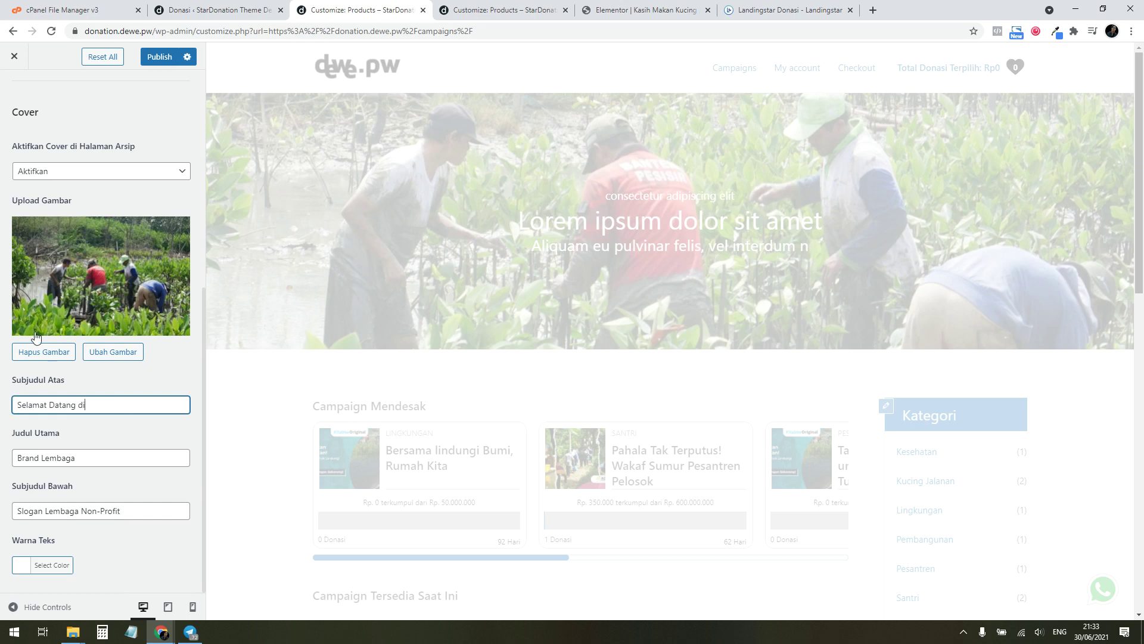
left_click(166, 371)
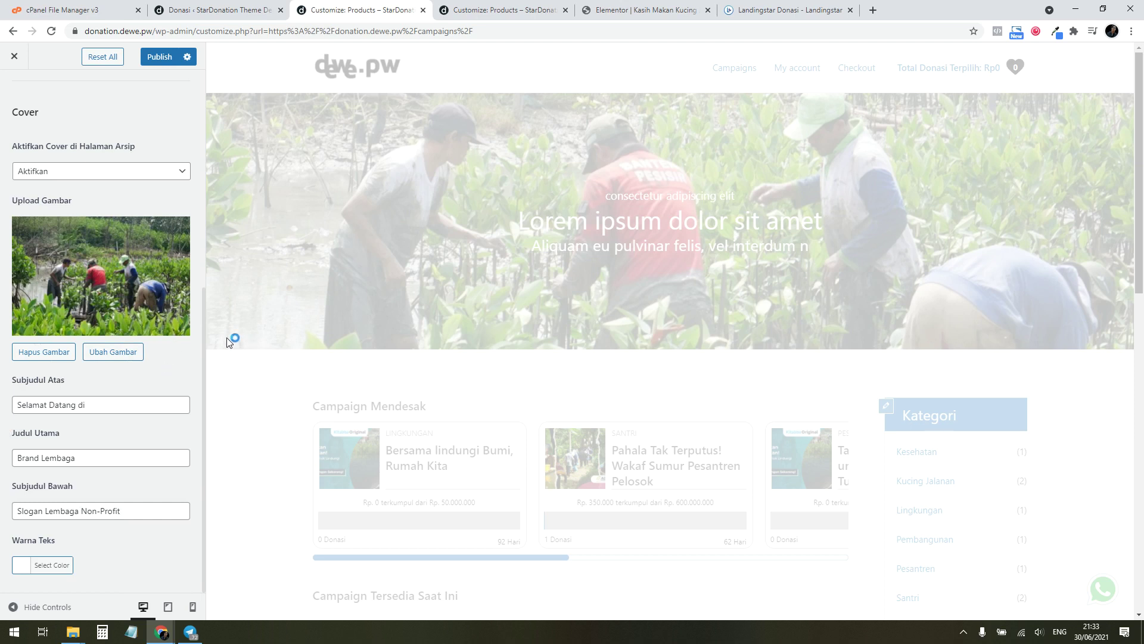
Change the cover image to the black-and-white children photo, children-of-war-1172016_1280-1.jpg, from the media library
scroll(131, 336, "up", 2)
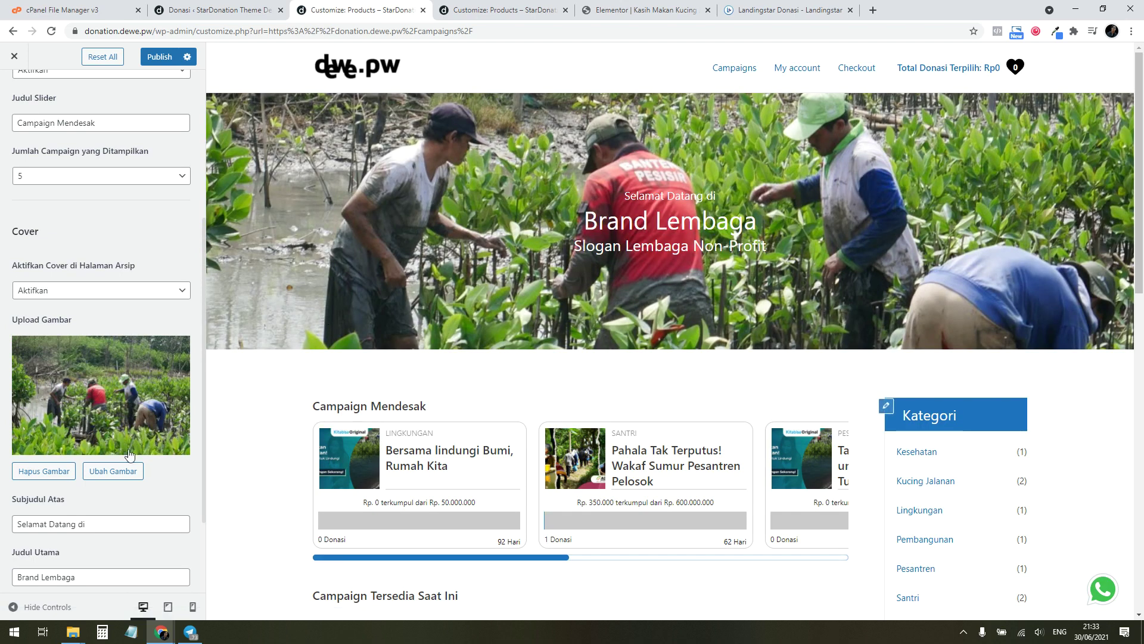
left_click(103, 416)
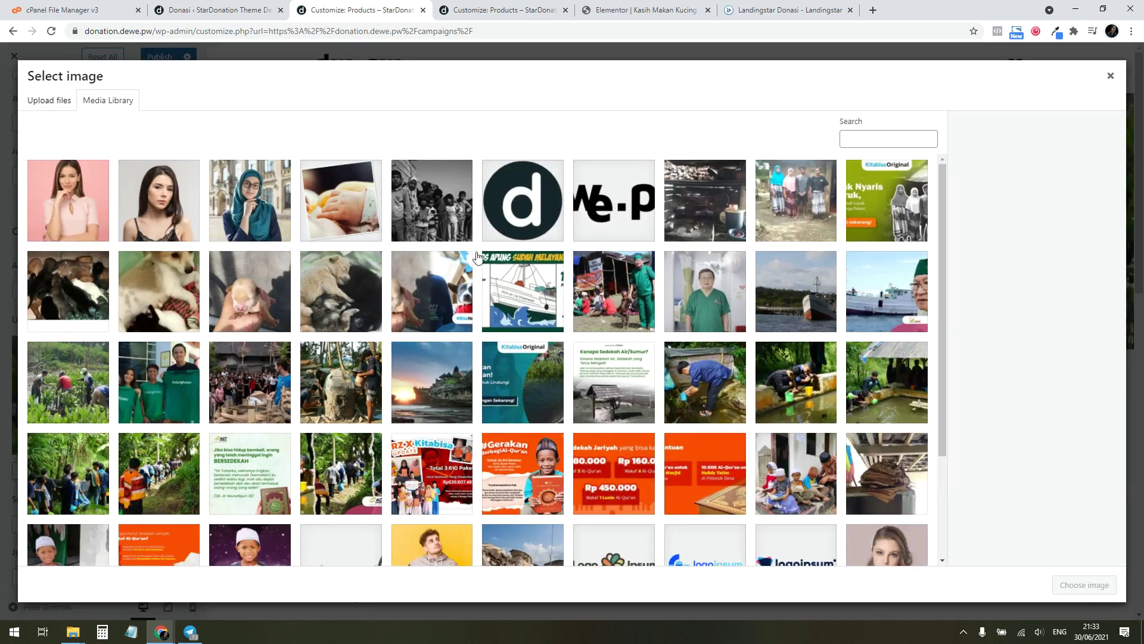
left_click(443, 223)
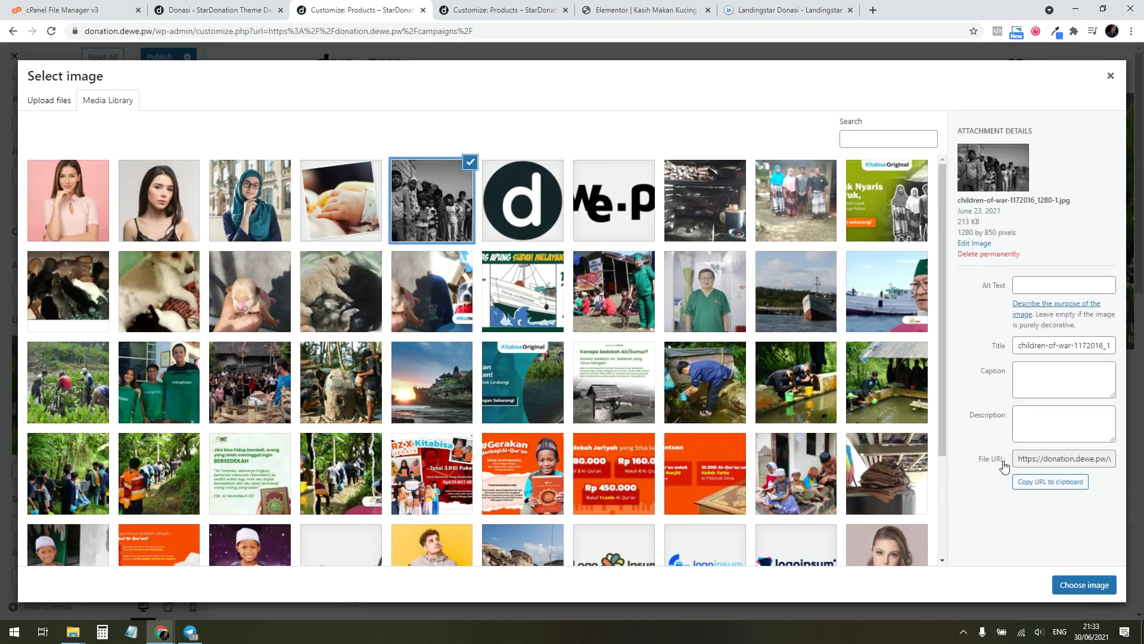
left_click(1095, 584)
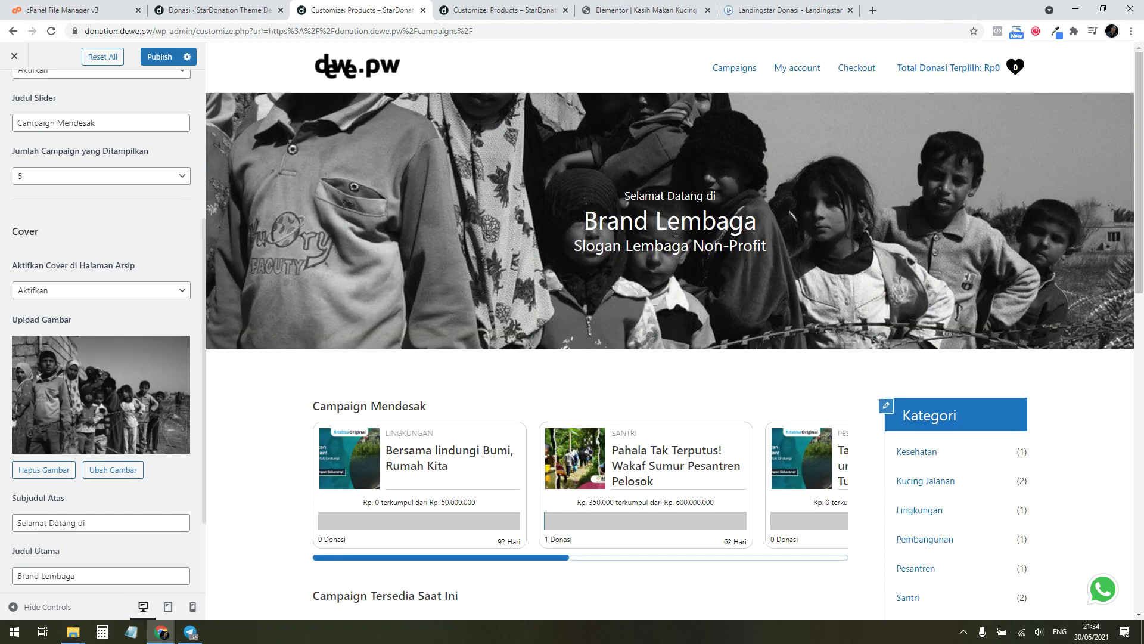
Examine the catalog page preview with its new cover, campaign slider, campaign list and sidebar widgets
scroll(670, 281, "down", 8)
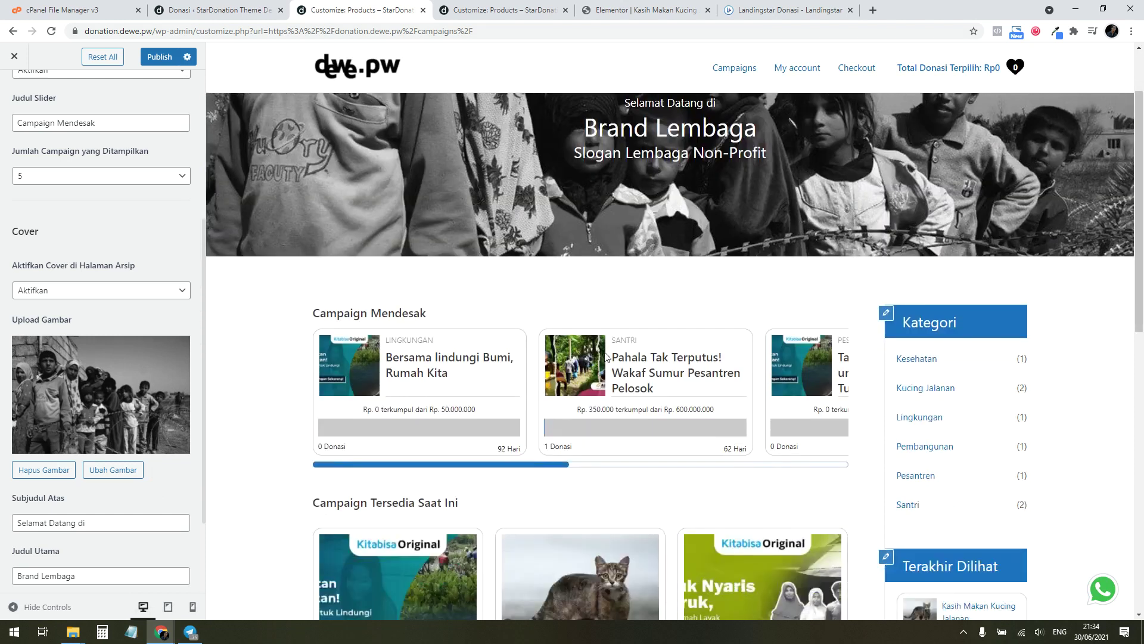
scroll(605, 337, "up", 4)
scroll(605, 338, "up", 4)
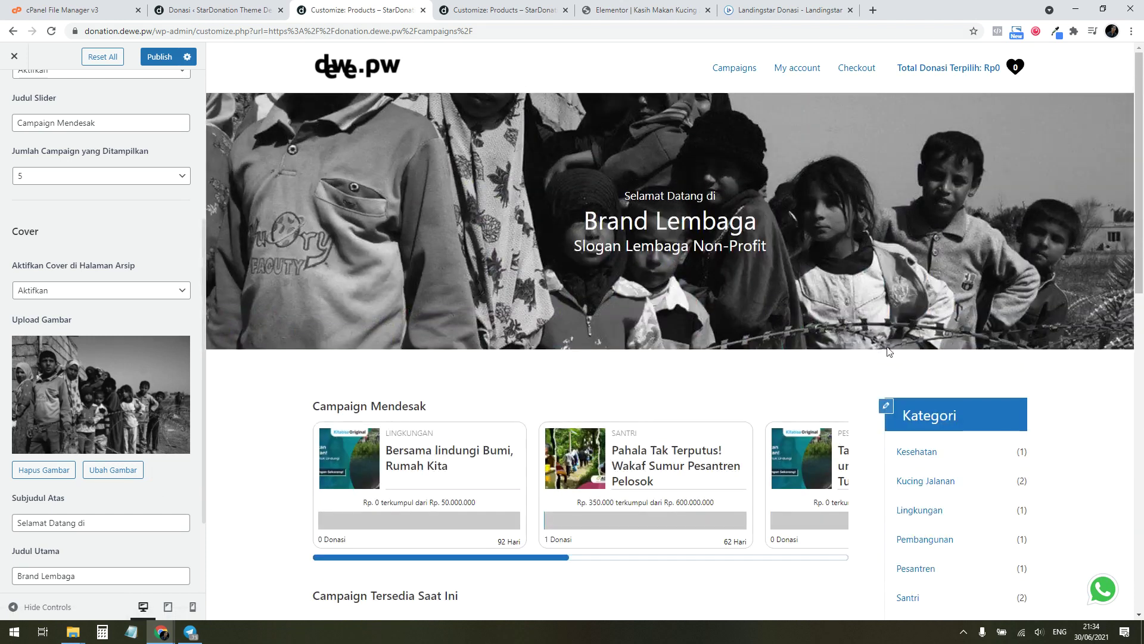
scroll(965, 322, "down", 5)
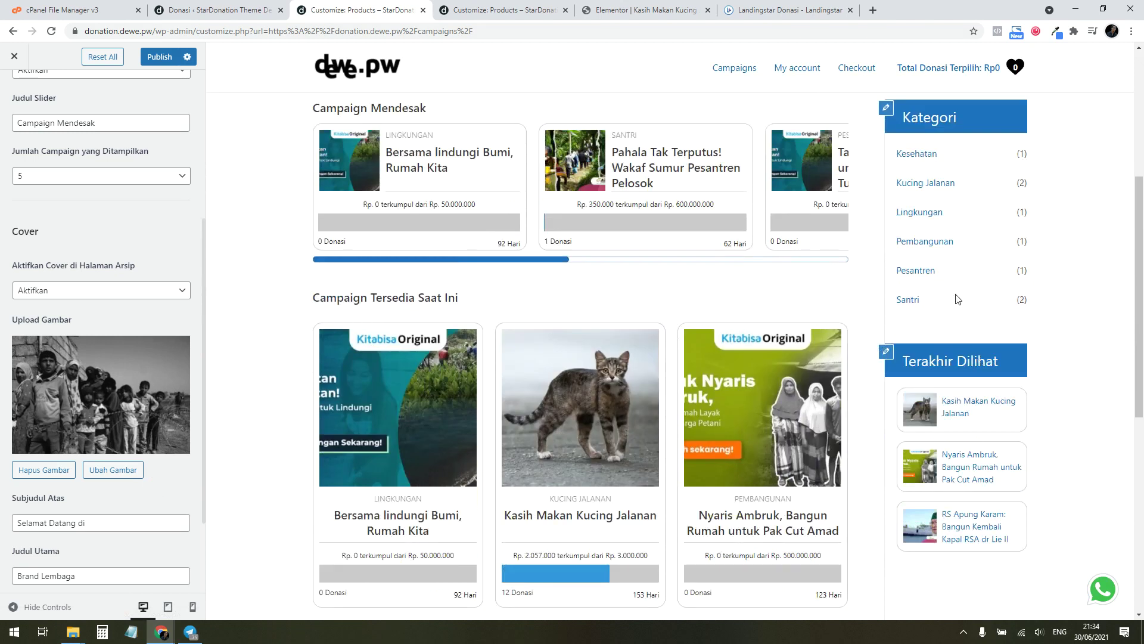
scroll(929, 321, "up", 1)
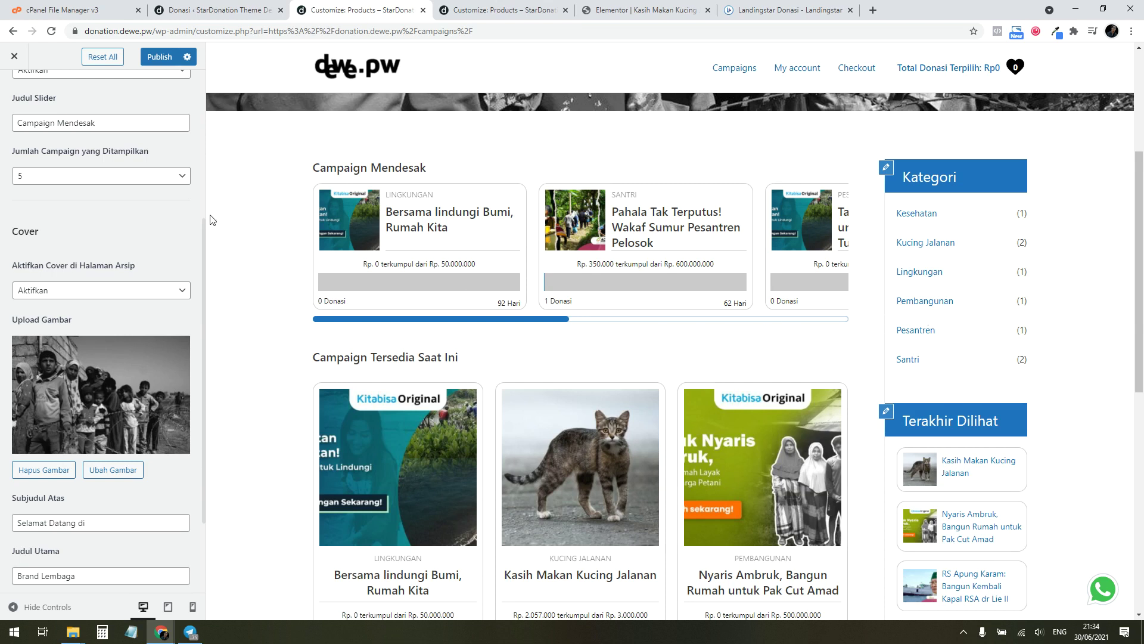
scroll(44, 106, "up", 5)
Look at the WooCommerce Sidebar widget area in the Widgets settings, and return to the main customizer list
left_click(21, 100)
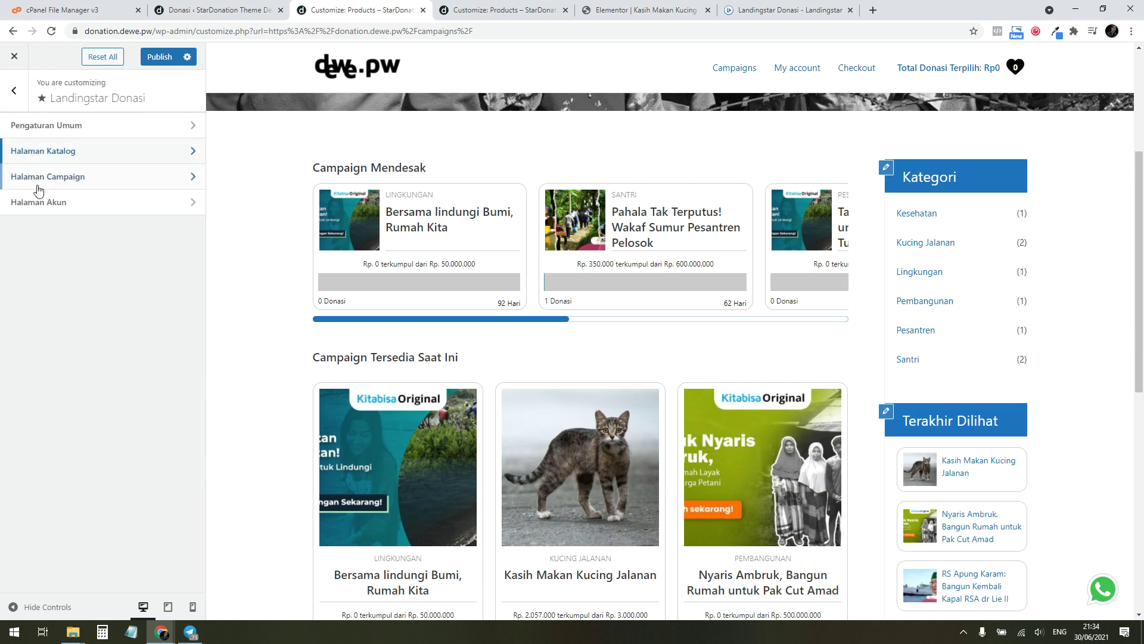
left_click(24, 108)
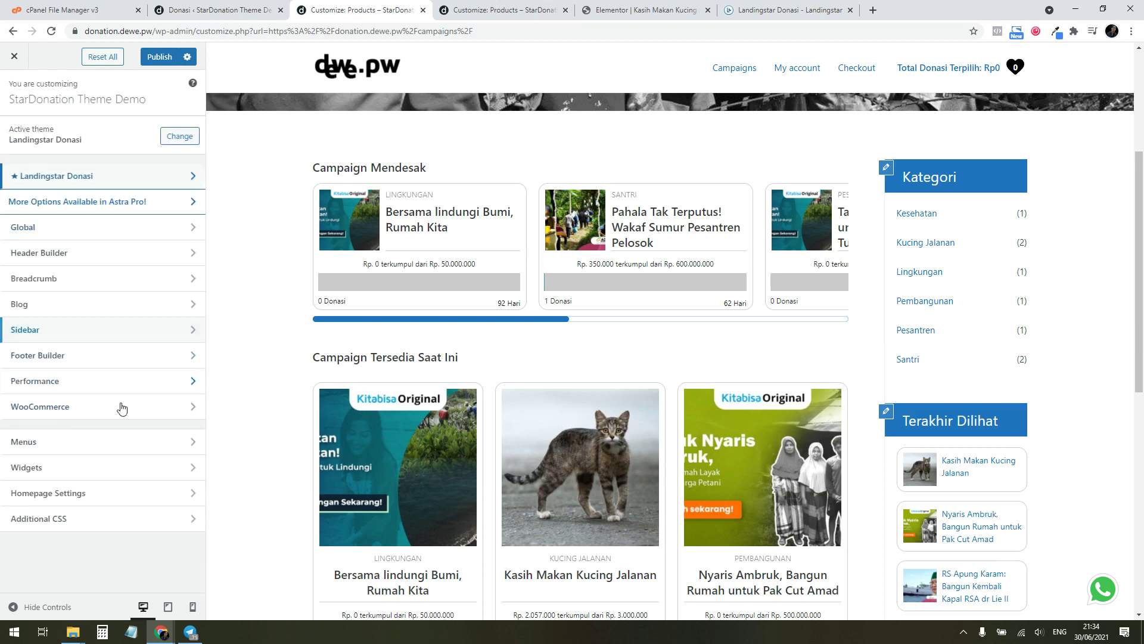
left_click(50, 470)
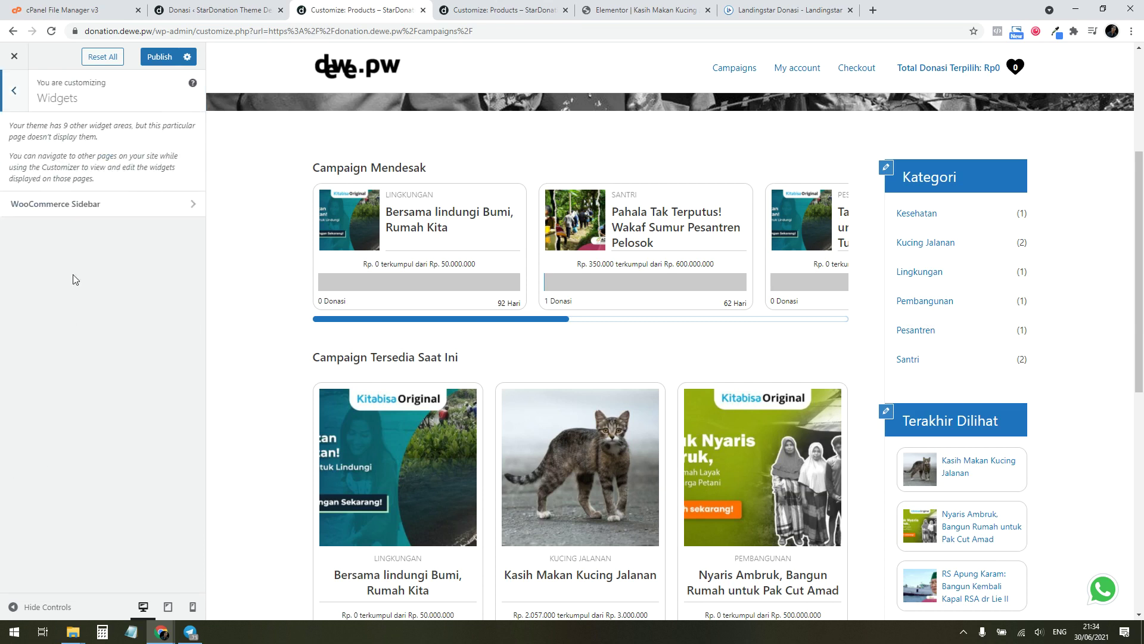
left_click(80, 204)
left_click(21, 109)
left_click(24, 110)
Review the Landingstar Donasi Halaman Katalog settings once more, and go back to the Landingstar Donasi sections
left_click(38, 177)
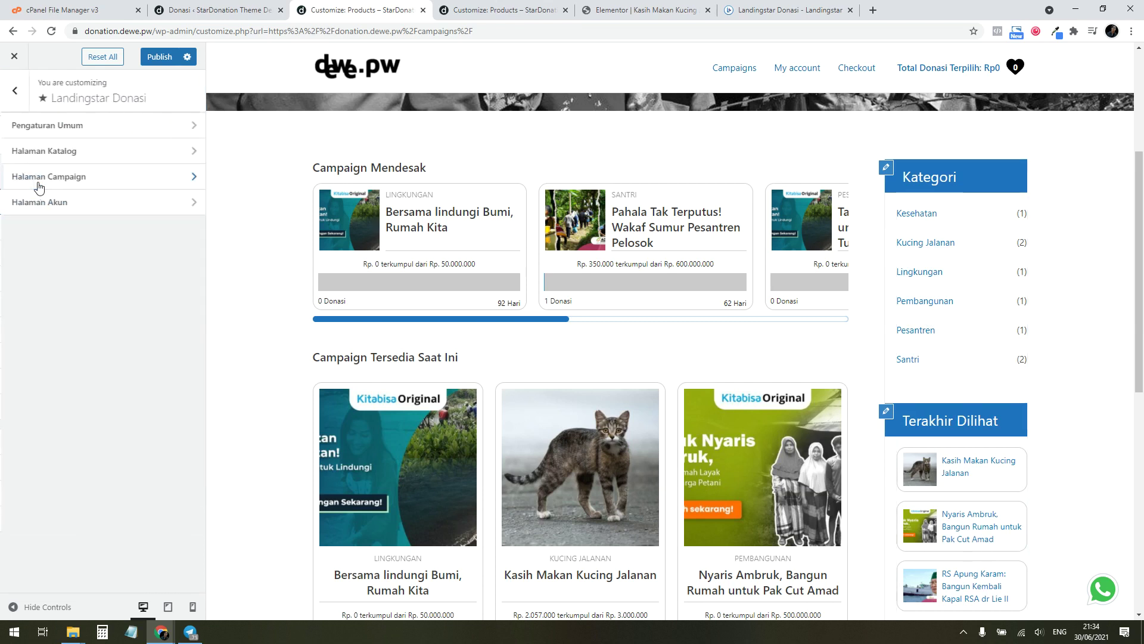
left_click(99, 154)
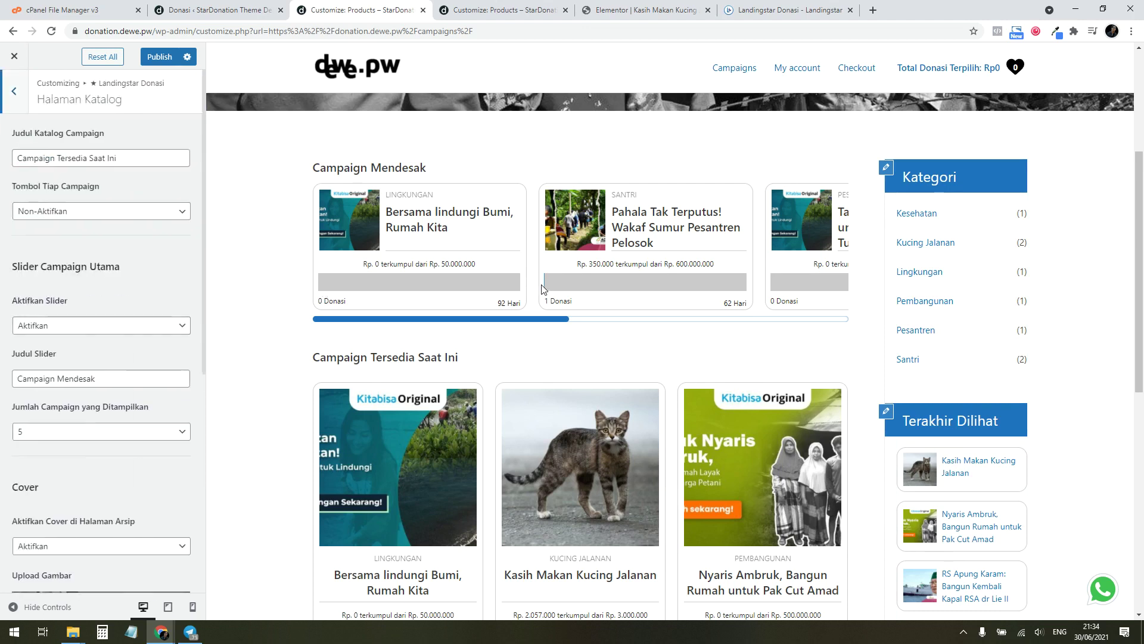
scroll(173, 343, "down", 6)
scroll(119, 349, "up", 6)
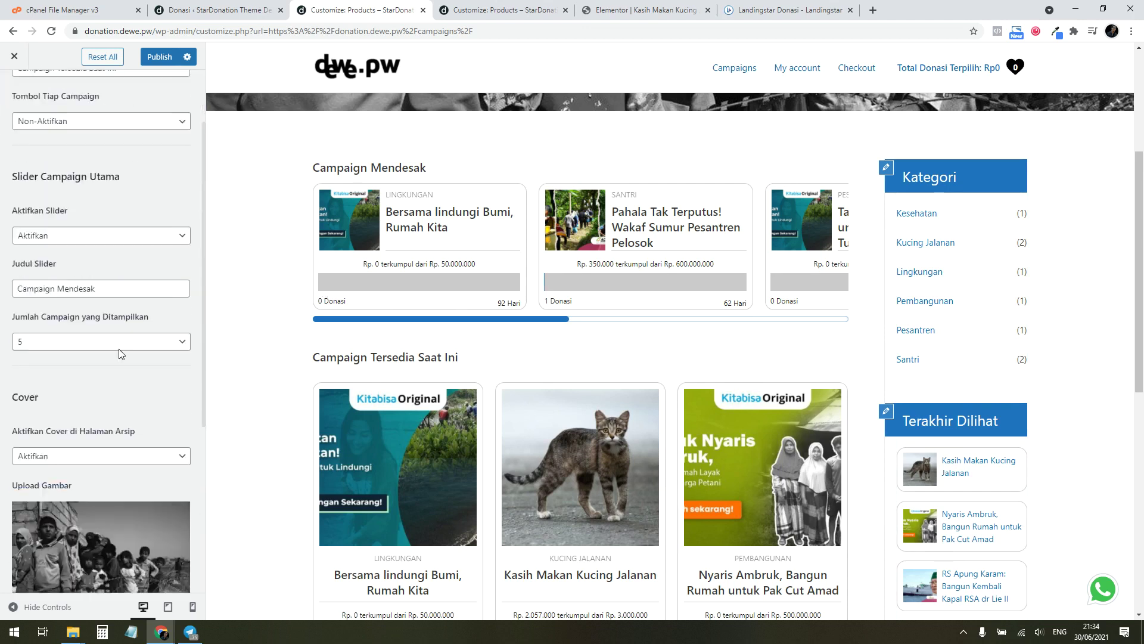
left_click(17, 98)
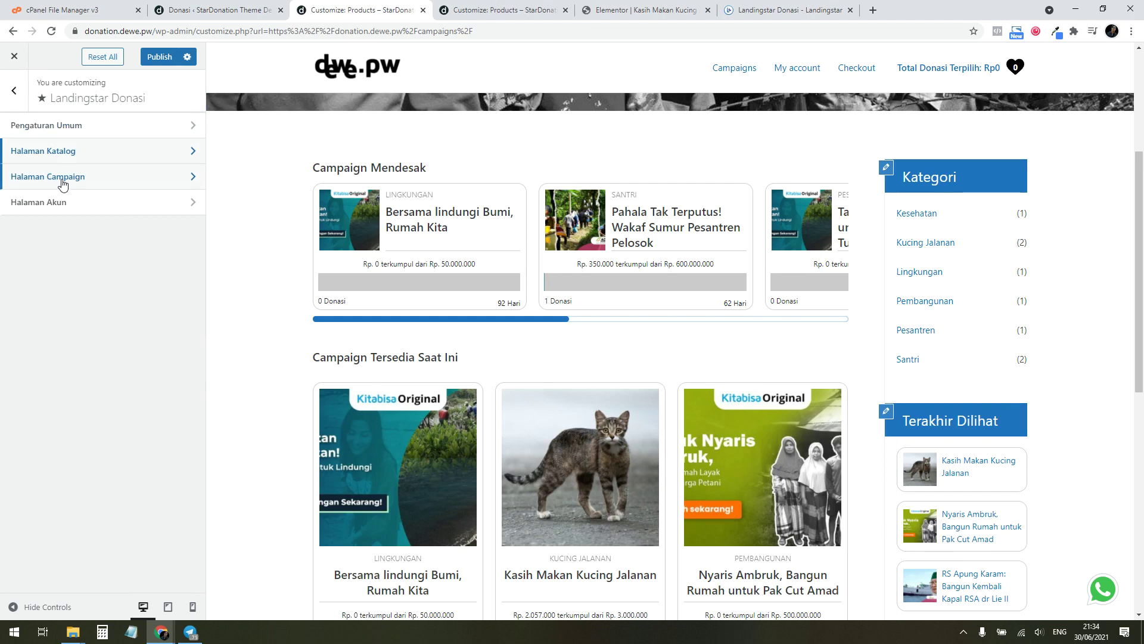
Show the Kasih Makan Kucing Jalanan campaign in the preview and open the Halaman Campaign settings
scroll(593, 417, "down", 5)
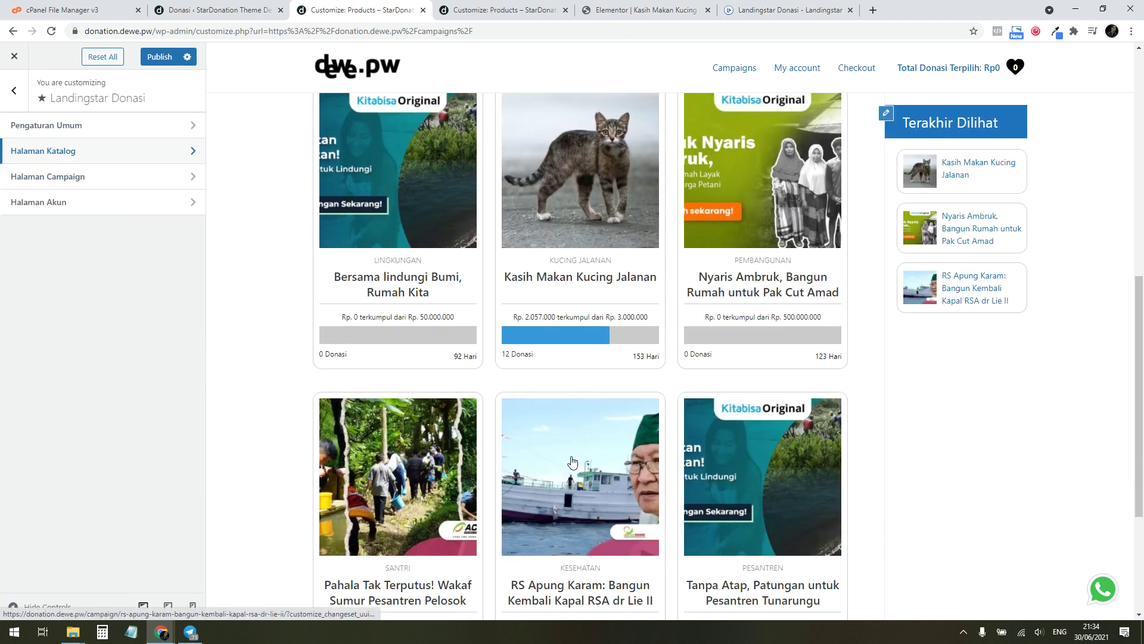
left_click(562, 201)
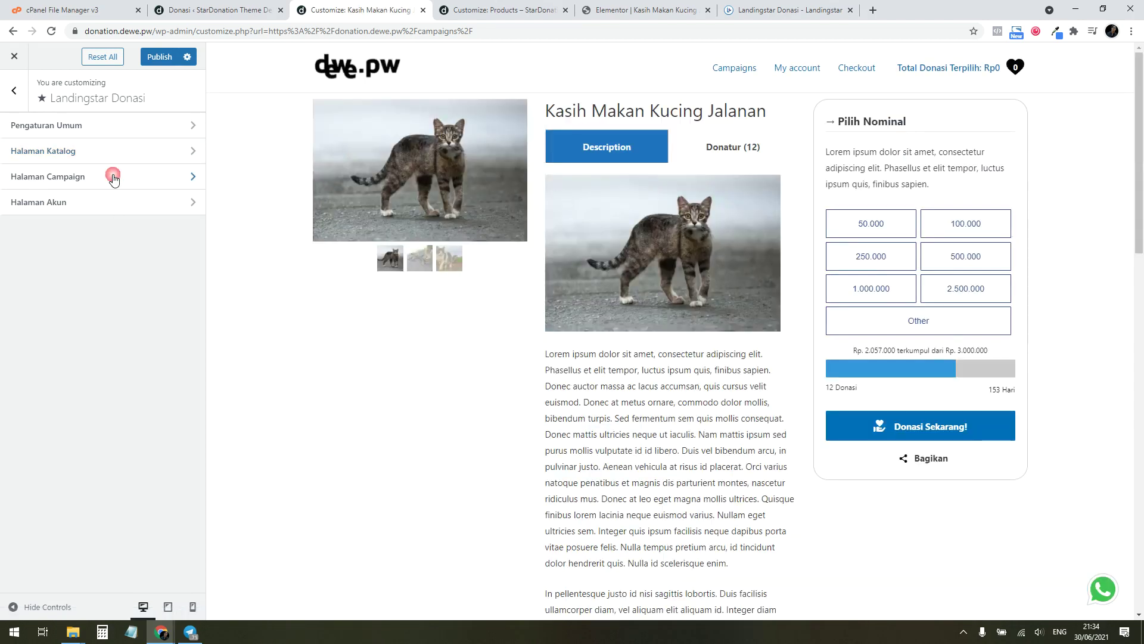
left_click(141, 188)
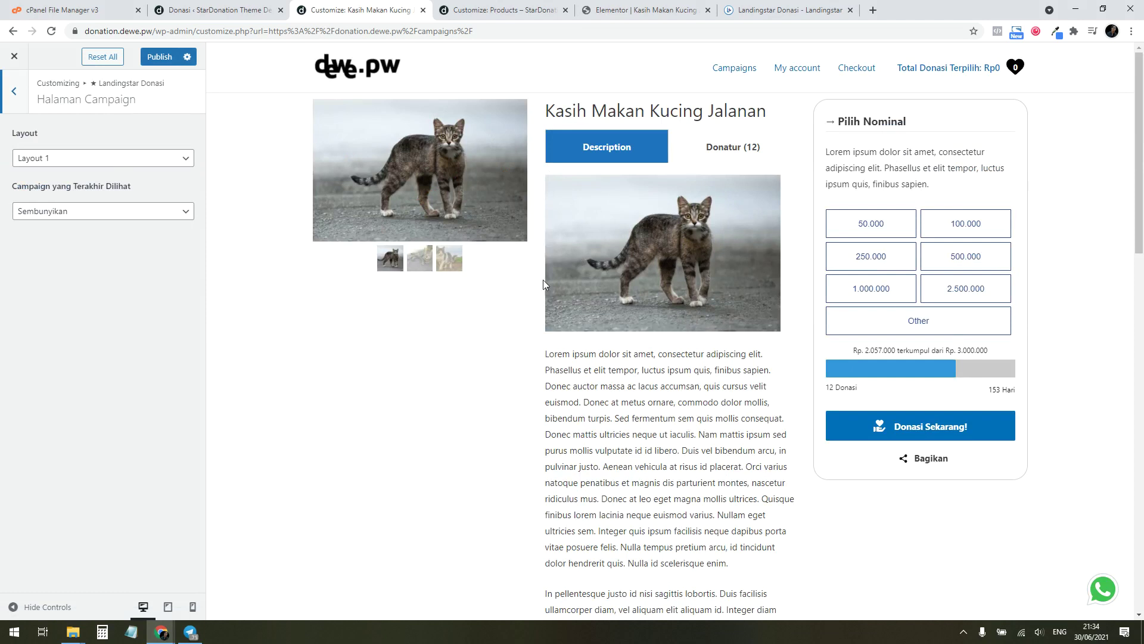
Set the campaign page layout to Layout 2 and look over the whole page in the preview
left_click(55, 158)
left_click(77, 195)
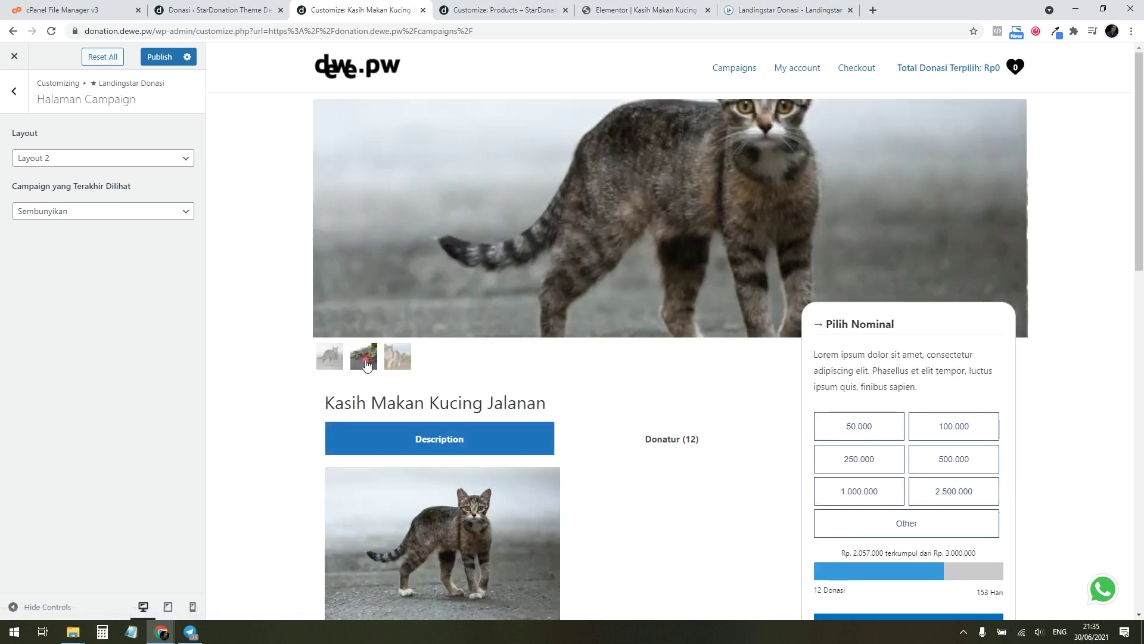
scroll(618, 319, "down", 15)
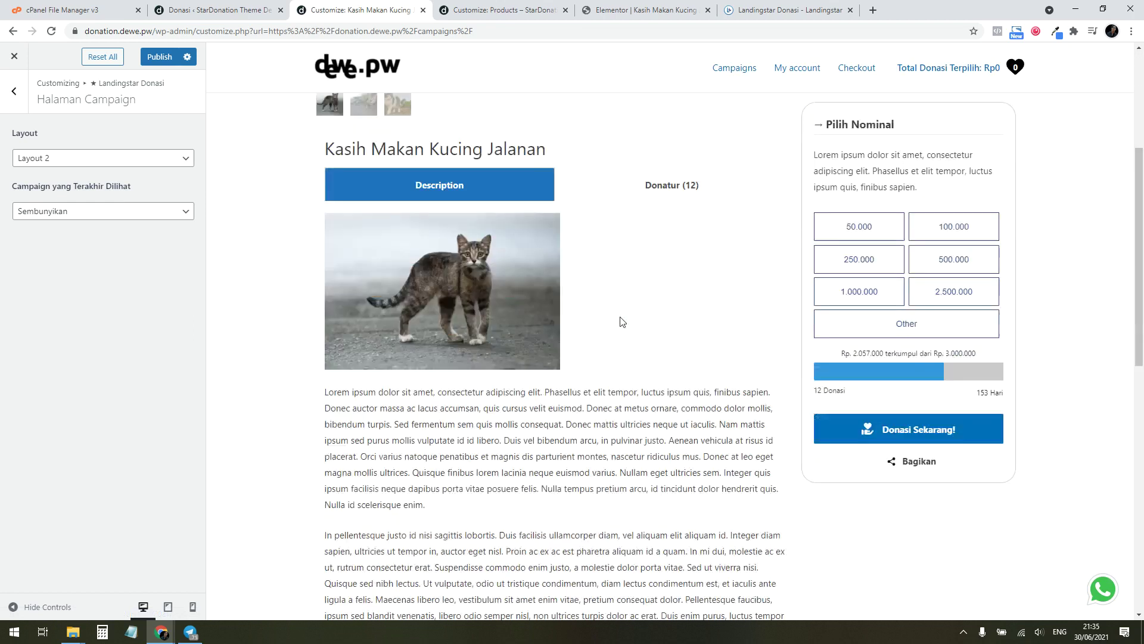
scroll(602, 296, "up", 10)
scroll(602, 296, "up", 5)
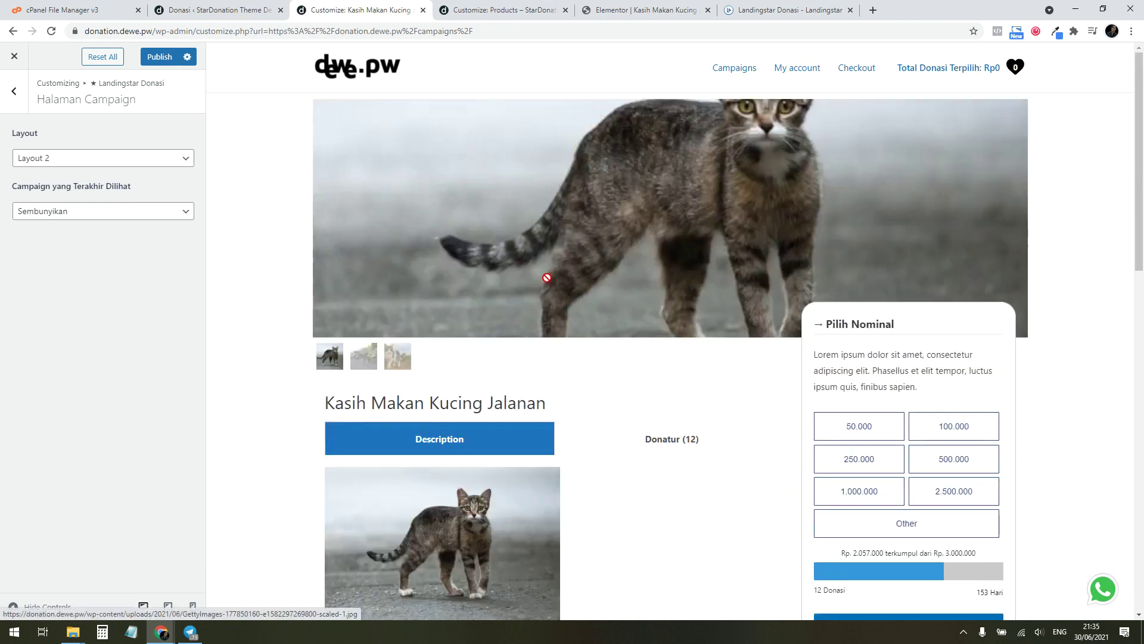
Switch the campaign page layout to Layout 3 and look over its gallery, description and donation box
left_click(143, 159)
left_click(111, 217)
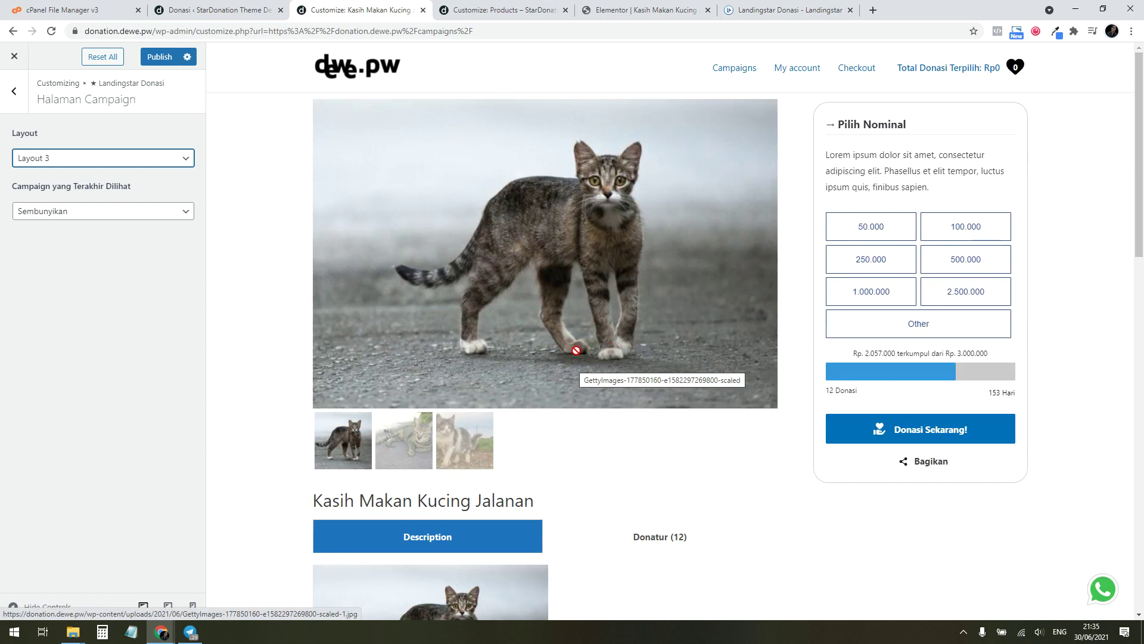
scroll(575, 350, "down", 15)
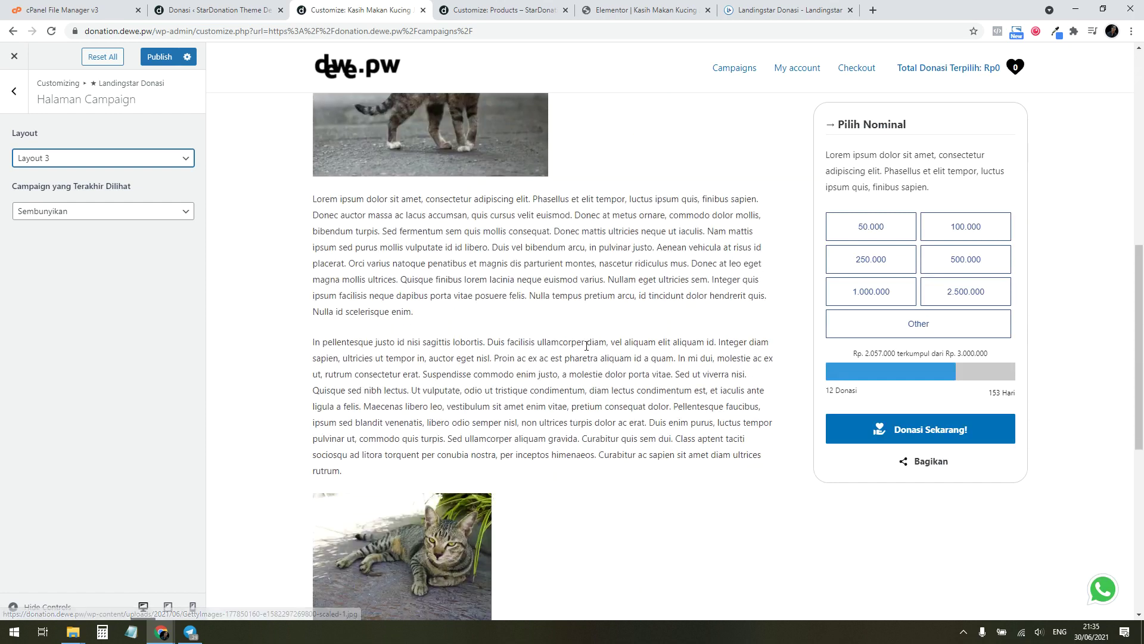
scroll(587, 345, "down", 2)
scroll(584, 322, "up", 15)
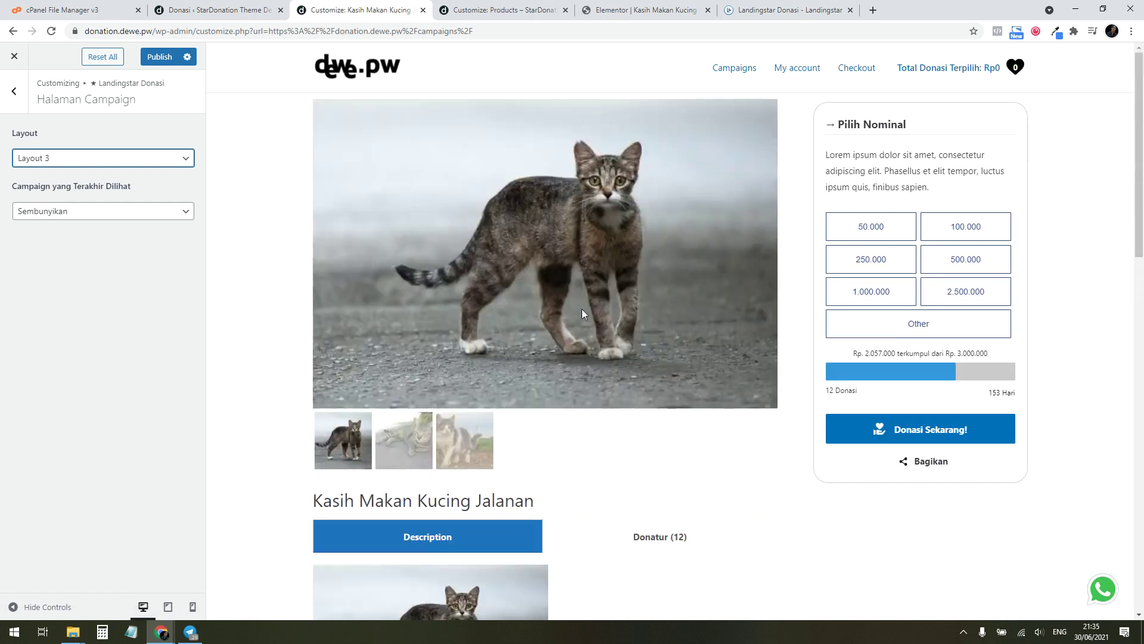
Set Campaign yang Terakhir Dilihat to Tampilkan and check the recently viewed section under the donation box
left_click(54, 221)
left_click_drag(29, 187, 135, 188)
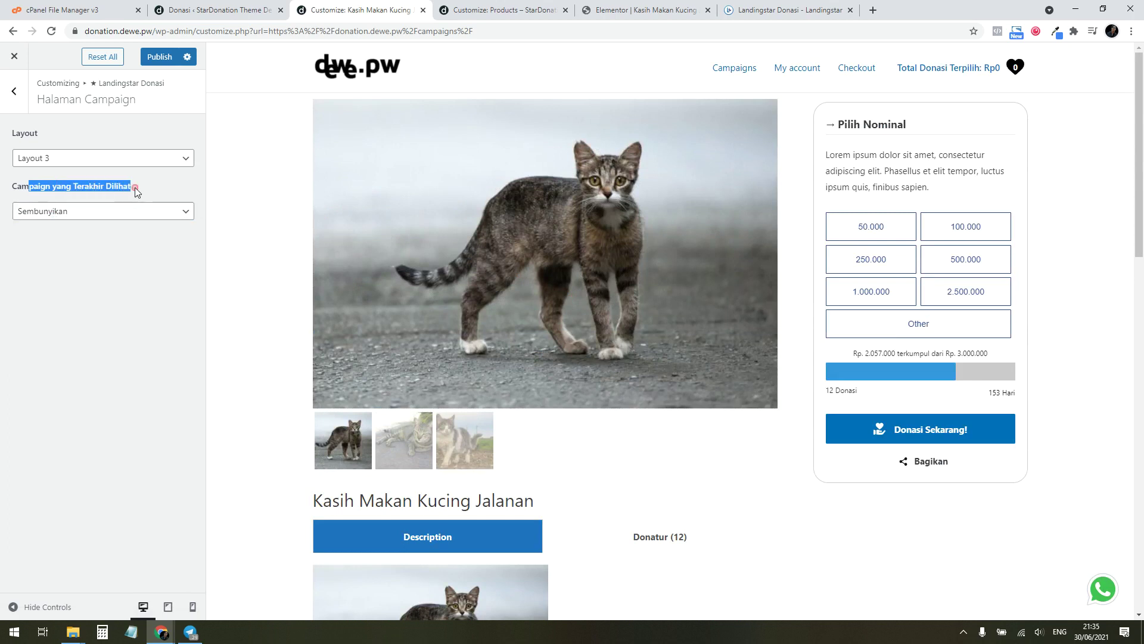
left_click(135, 187)
left_click(80, 217)
left_click(56, 234)
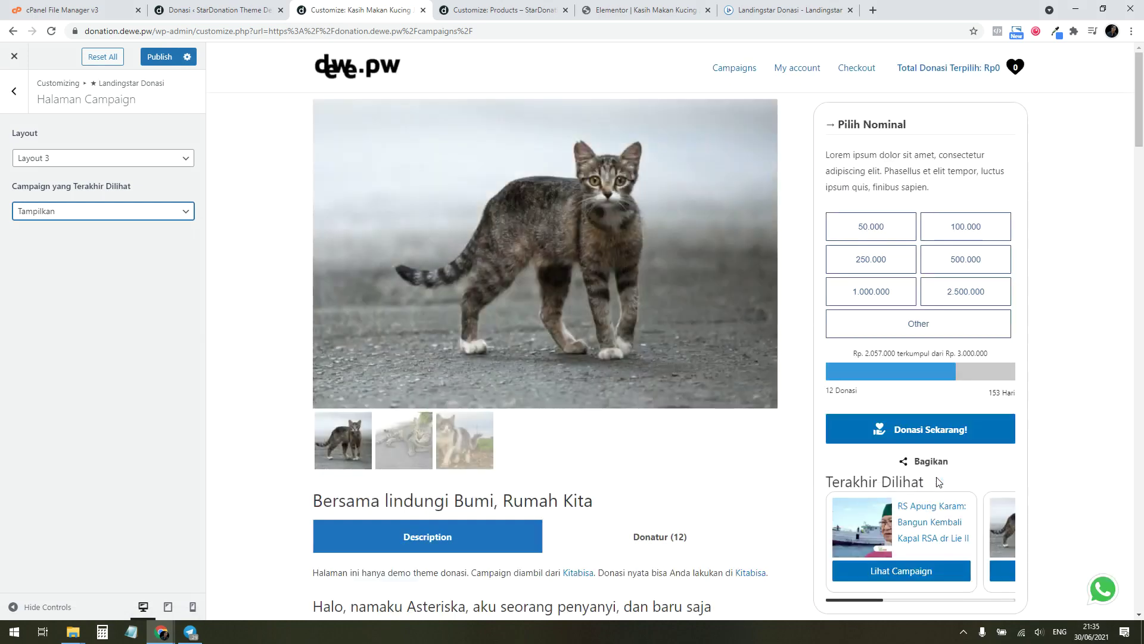
scroll(920, 477, "down", 2)
mouse_move(879, 596)
left_mouse_down()
mouse_move(1010, 599)
mouse_move(866, 590)
left_mouse_up()
Compare the recently viewed section in Layout 1 and Layout 2, leave Layout 2 selected, and exit the Halaman Campaign settings
left_click(88, 156)
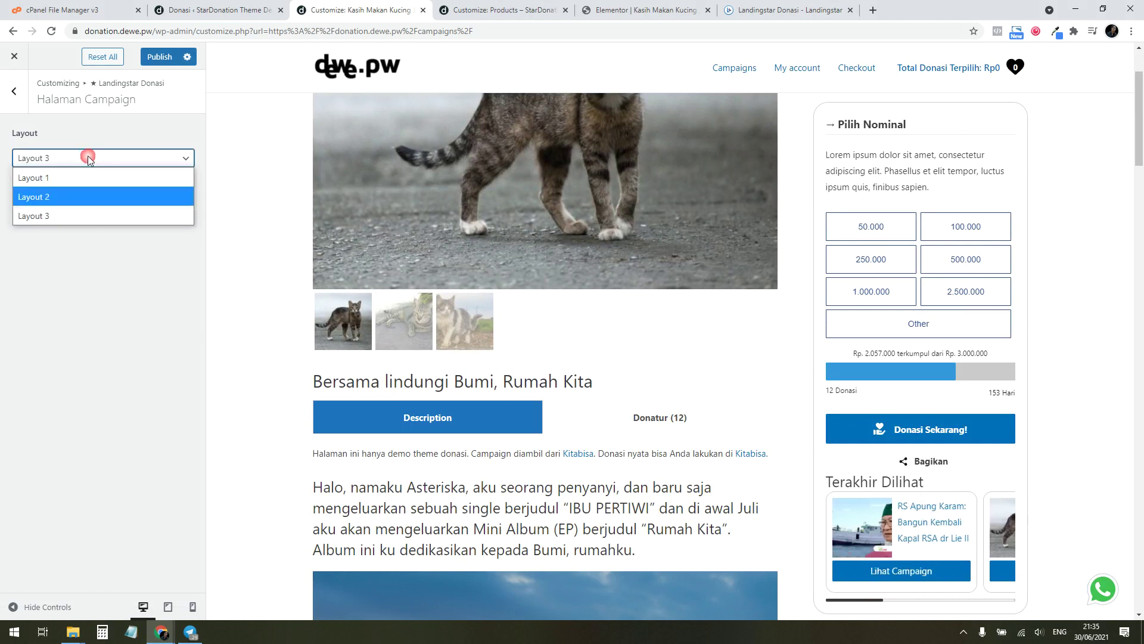
left_click(89, 174)
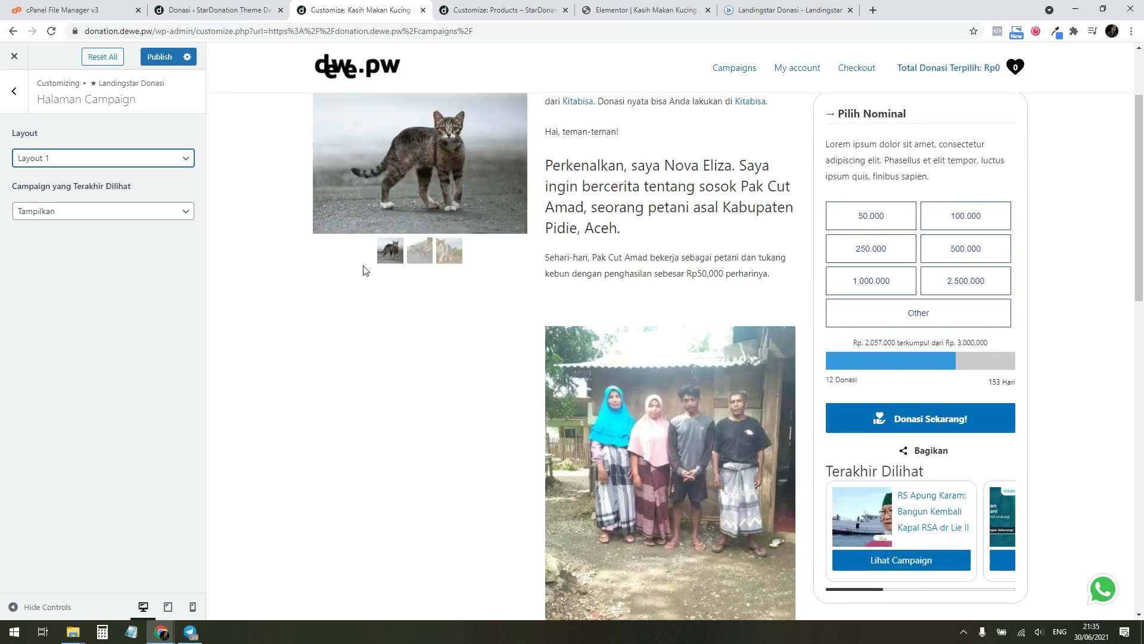
left_click(158, 159)
left_click(149, 196)
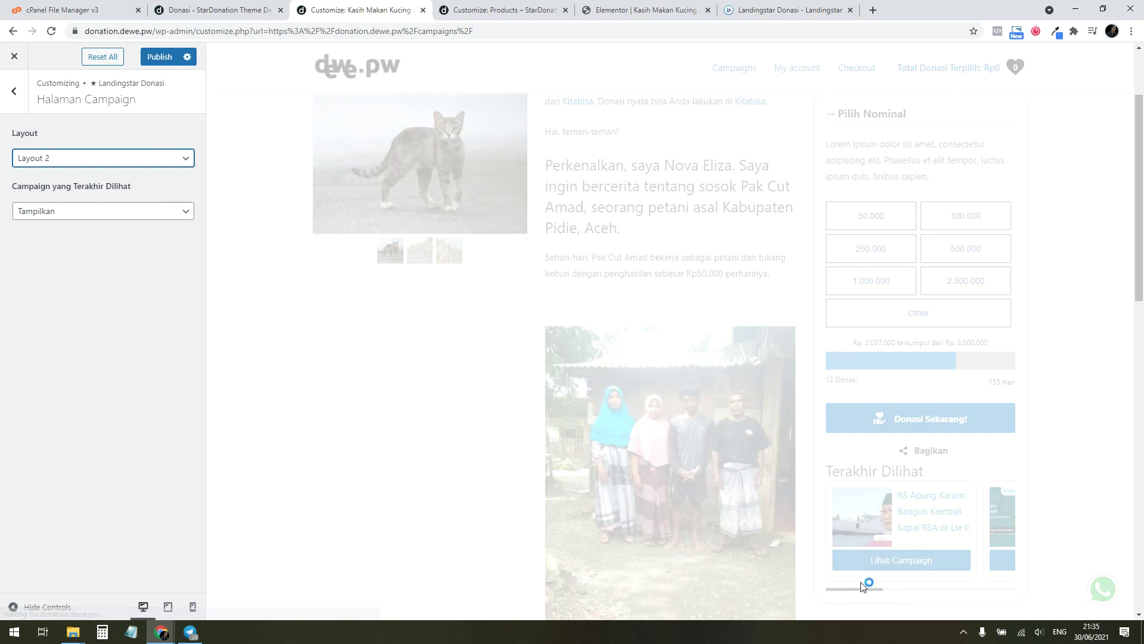
scroll(918, 318, "down", 5)
scroll(907, 324, "down", 13)
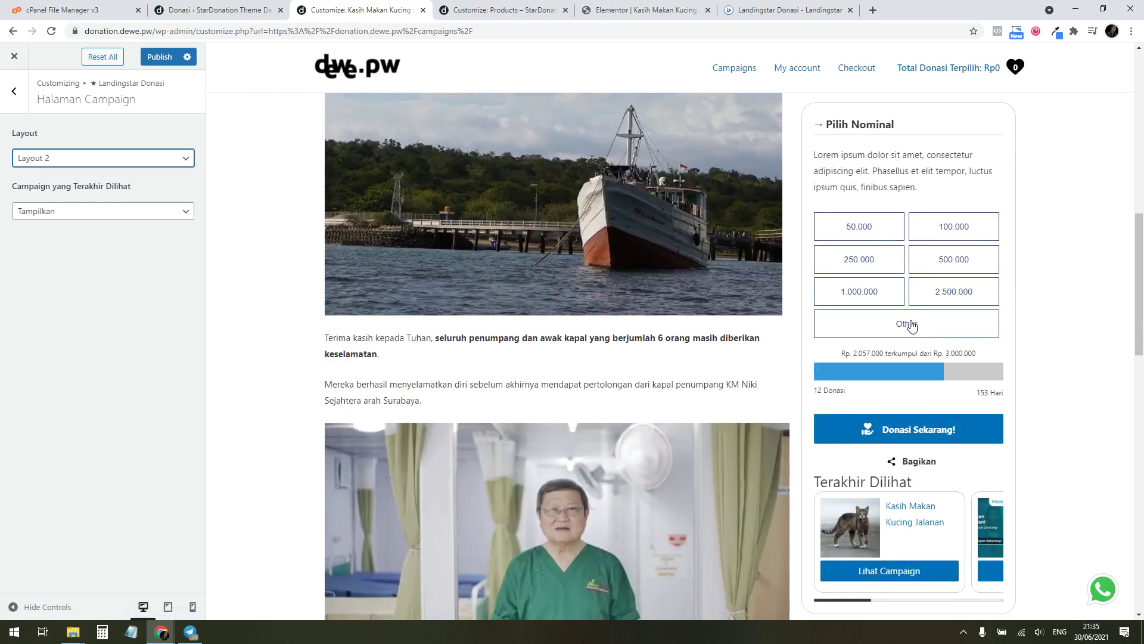
scroll(906, 324, "up", 20)
left_click(3, 84)
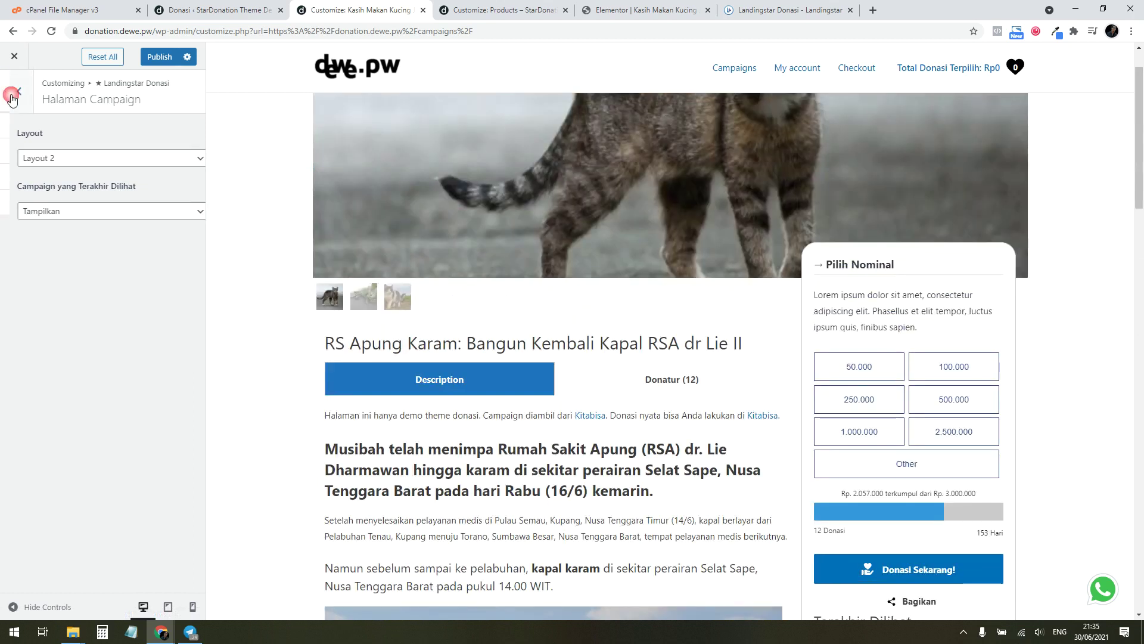
Open the Halaman Akun settings, show the My account page in the preview, and set its layout to Layout 2
left_click(41, 215)
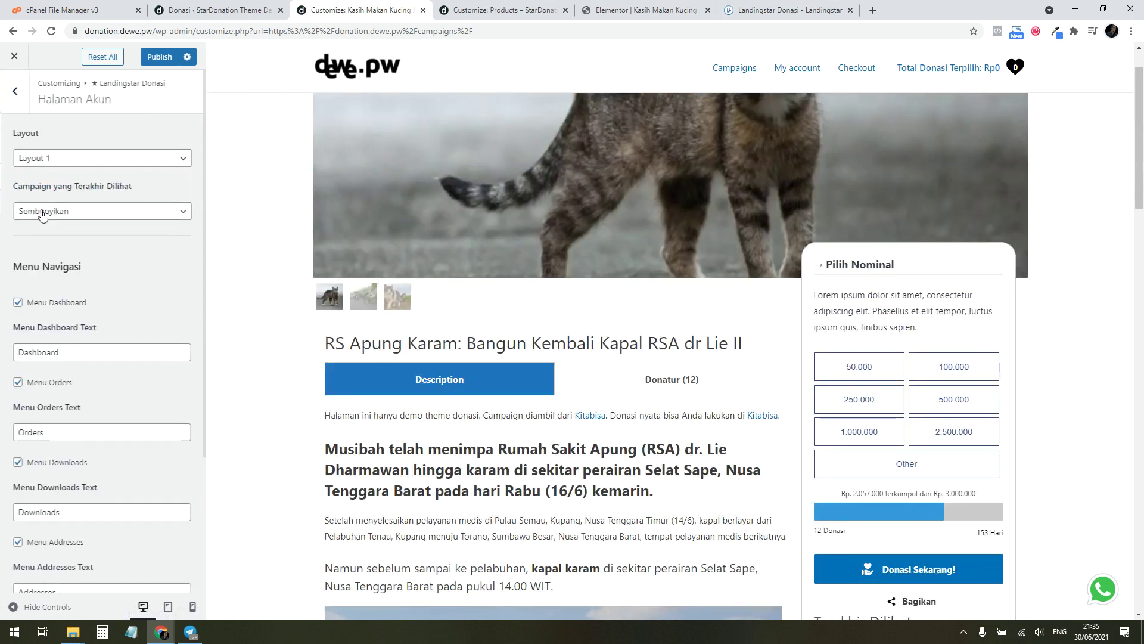
left_click(797, 68)
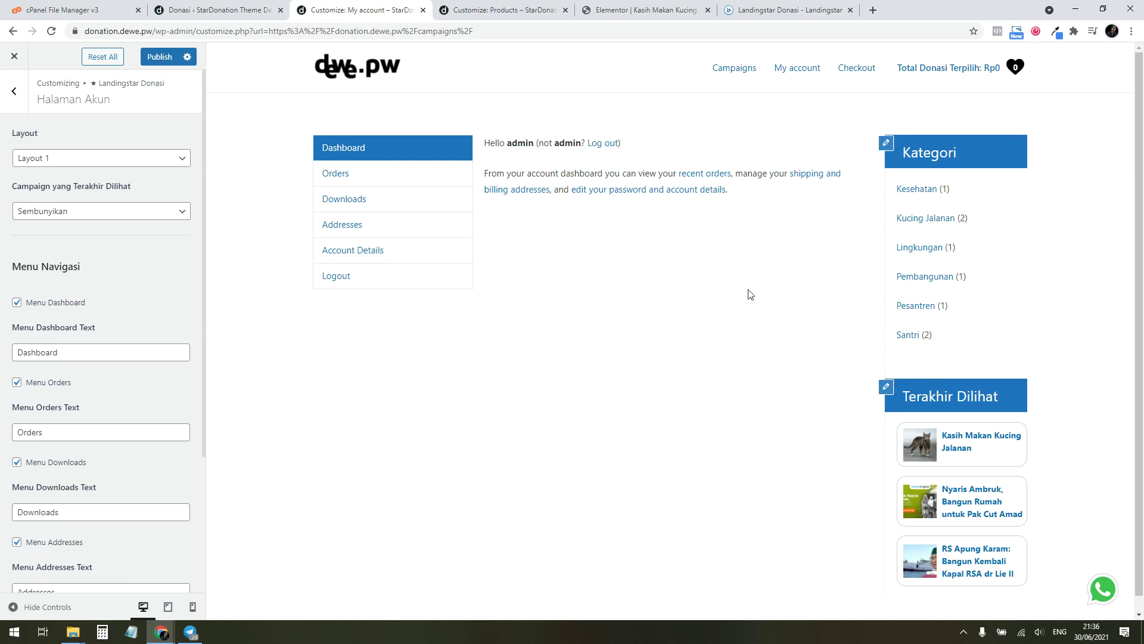
left_click(92, 161)
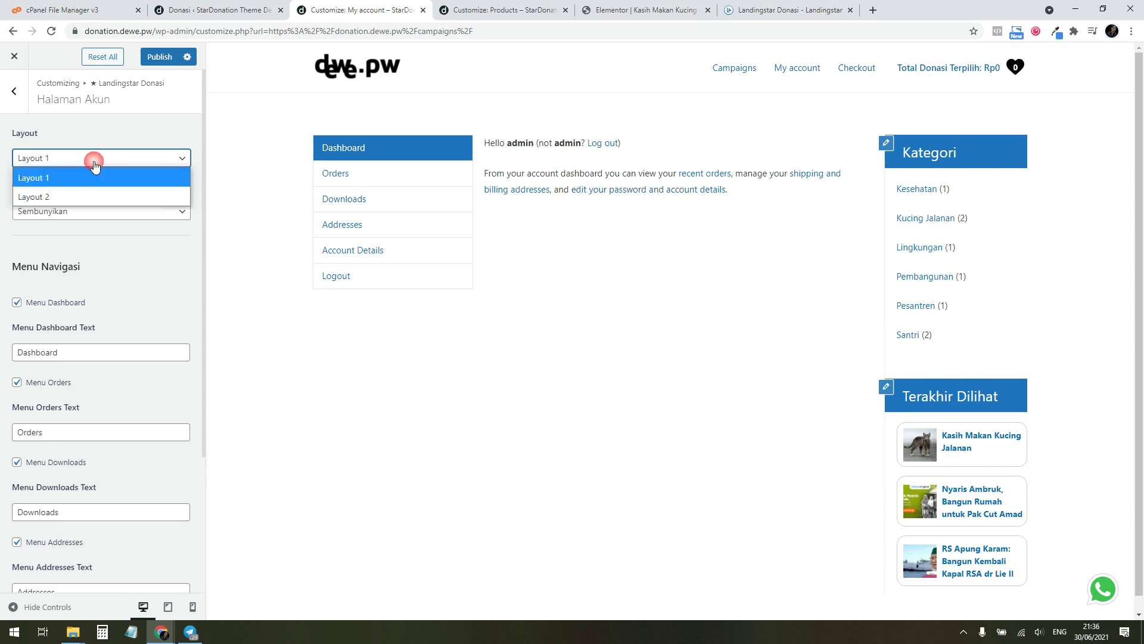
left_click(94, 198)
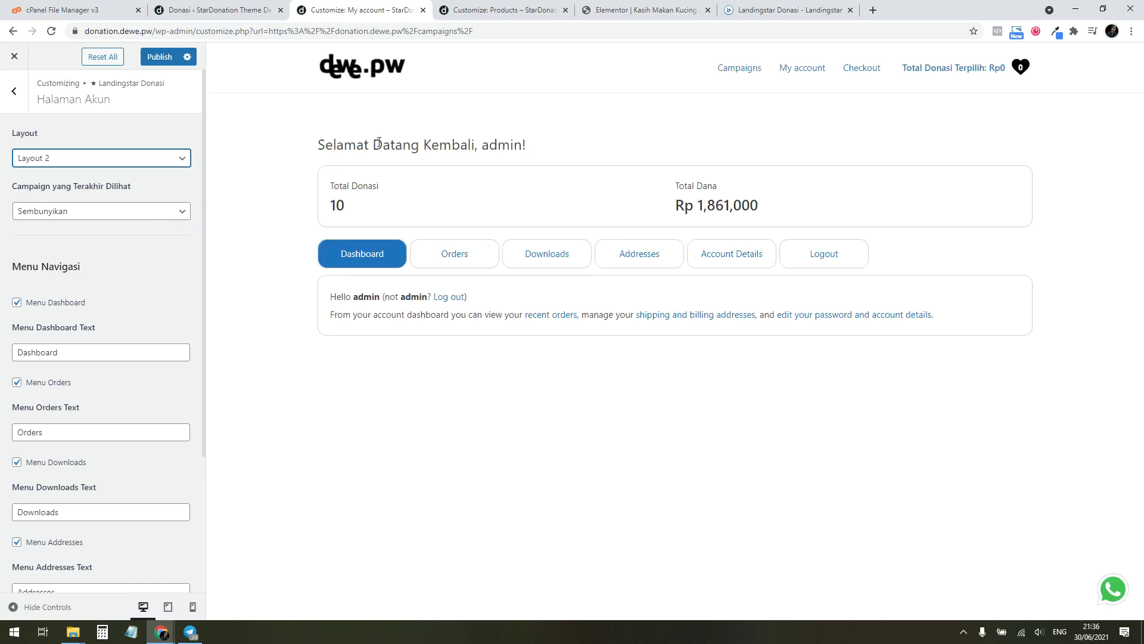
Examine the Total Donasi and Total Dana summary at the head of the account page preview
left_click_drag(332, 188, 380, 213)
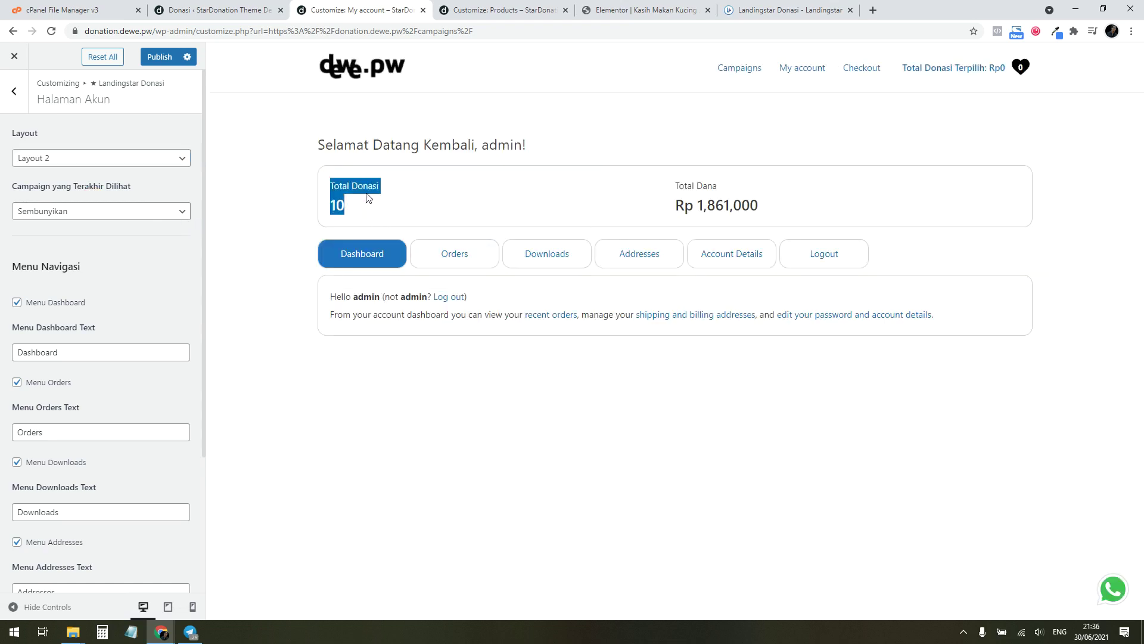
left_click(376, 190)
left_click_drag(675, 186, 716, 186)
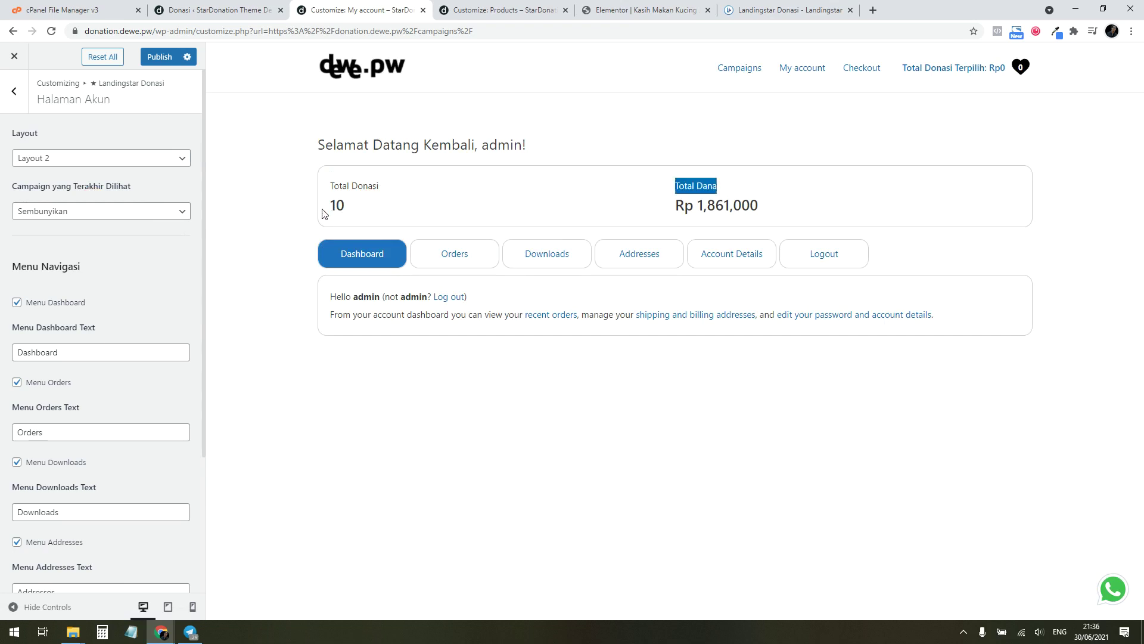
left_click_drag(320, 209, 723, 191)
left_click(723, 190)
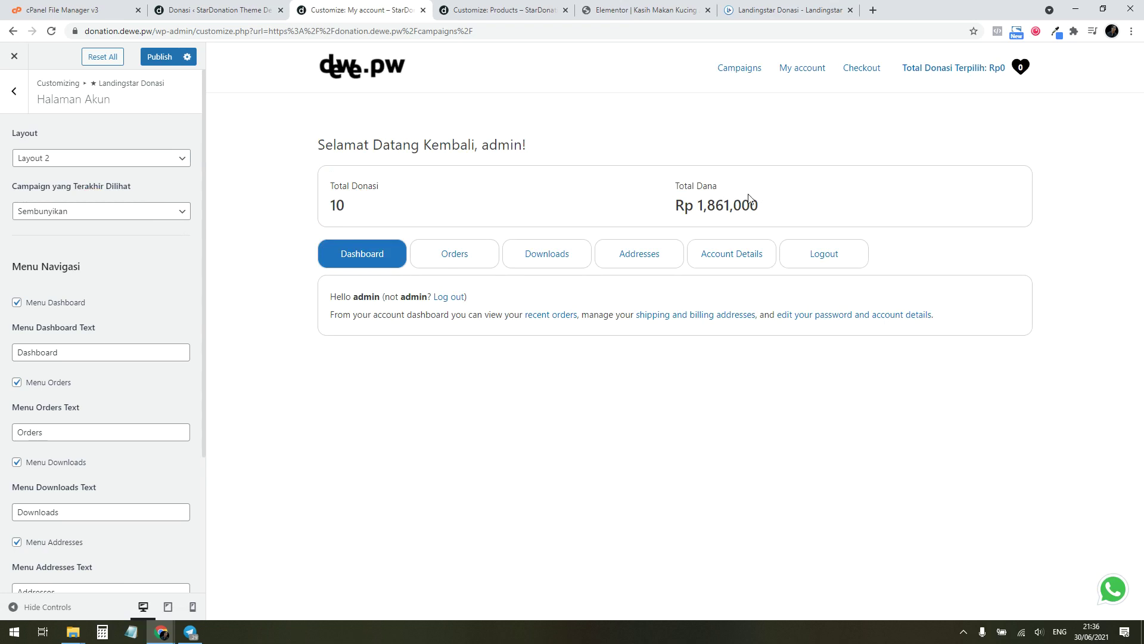
left_click_drag(778, 212, 667, 208)
left_click(603, 194)
Disable the Downloads and Addresses entries in the account page's Menu Navigasi settings
scroll(131, 231, "down", 3)
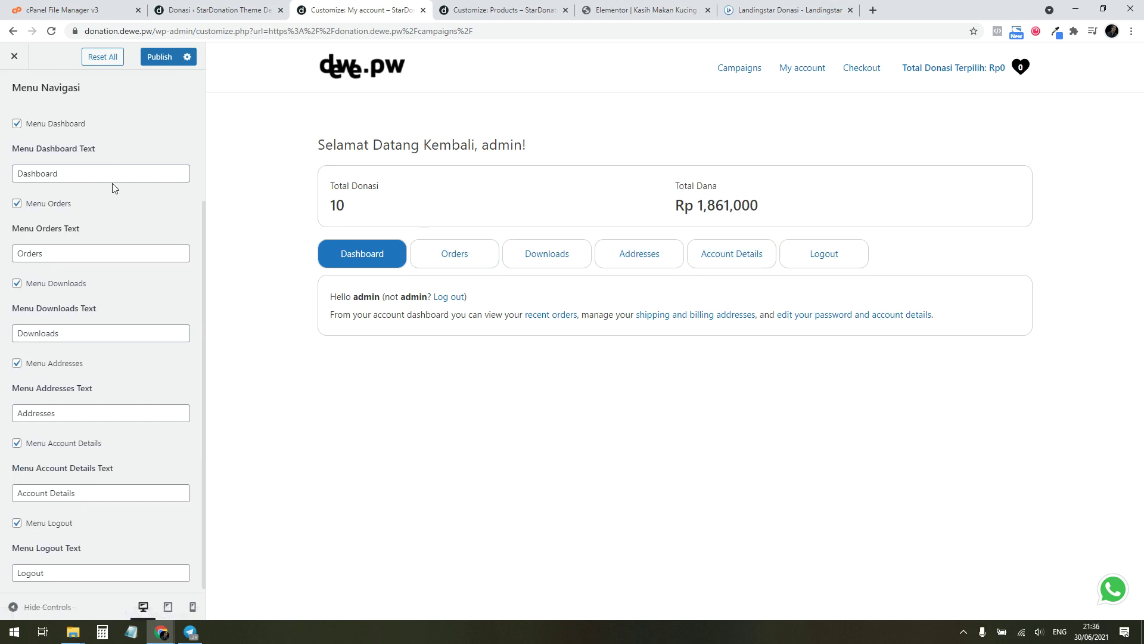
scroll(111, 181, "up", 1)
scroll(102, 181, "down", 1)
left_click(17, 284)
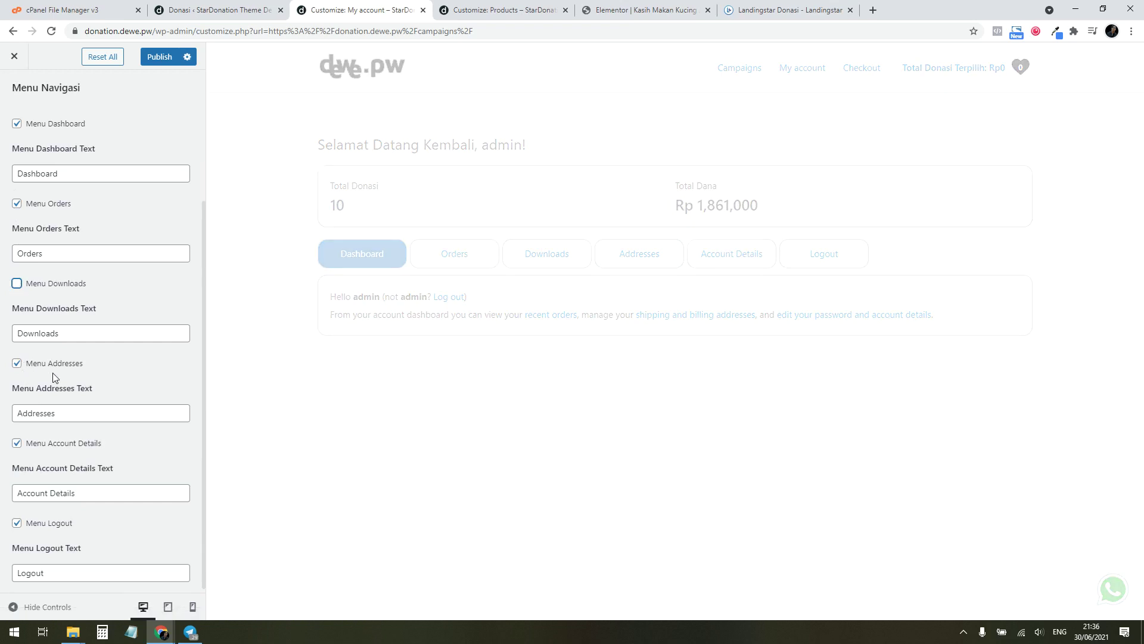
scroll(59, 364, "down", 1)
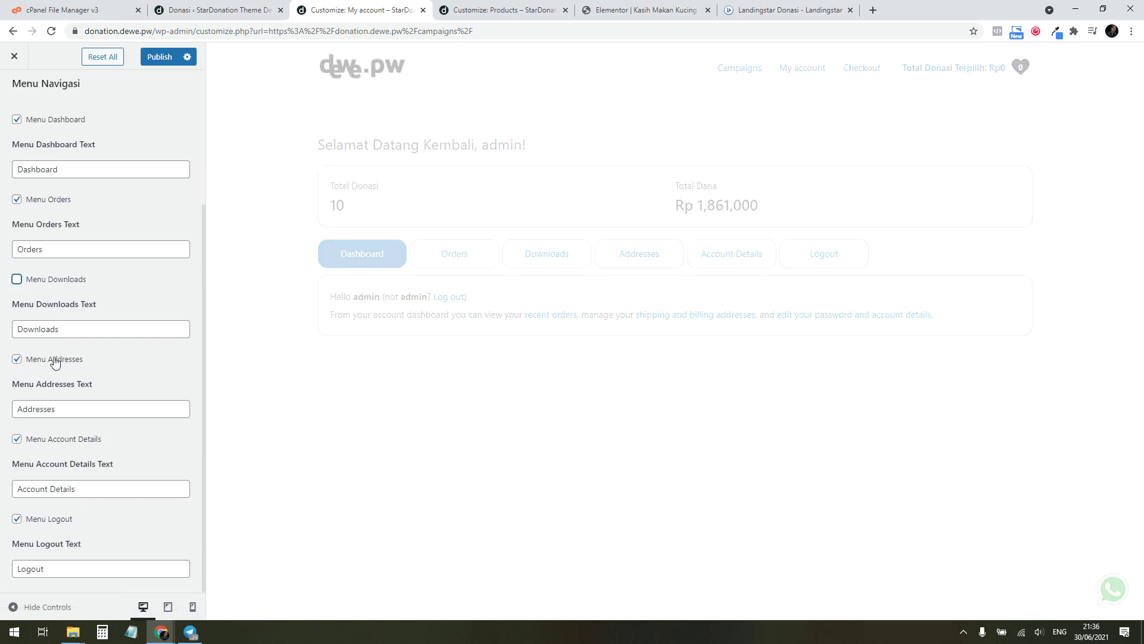
left_click(17, 360)
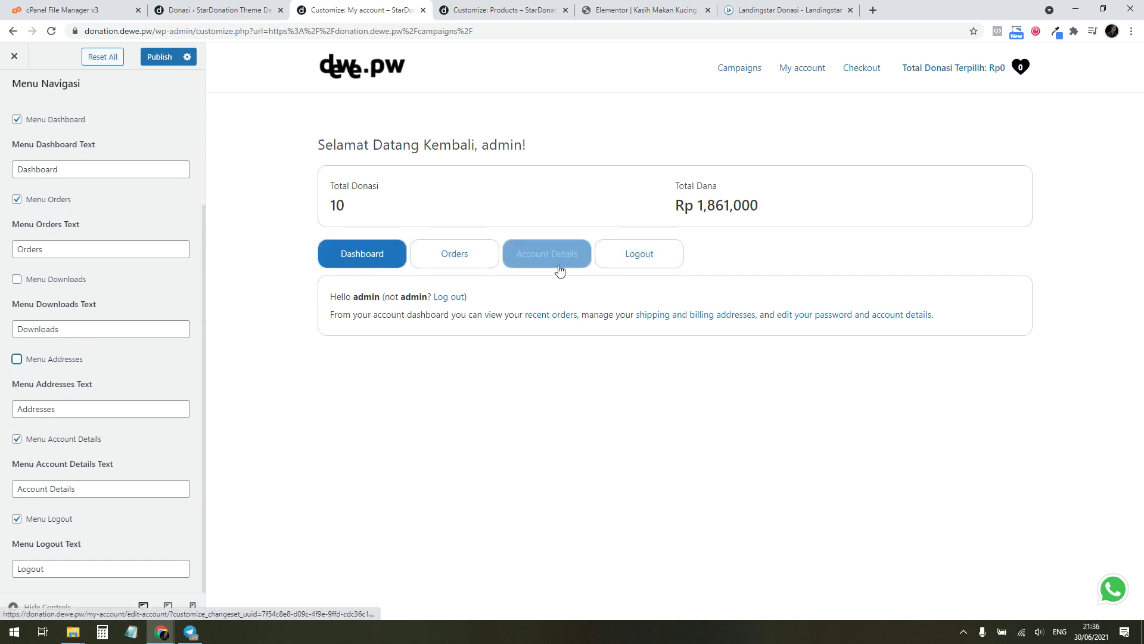
Change the account page's Menu Dashboard Text to Dasbor
left_click_drag(66, 170, 3, 171)
type("d")
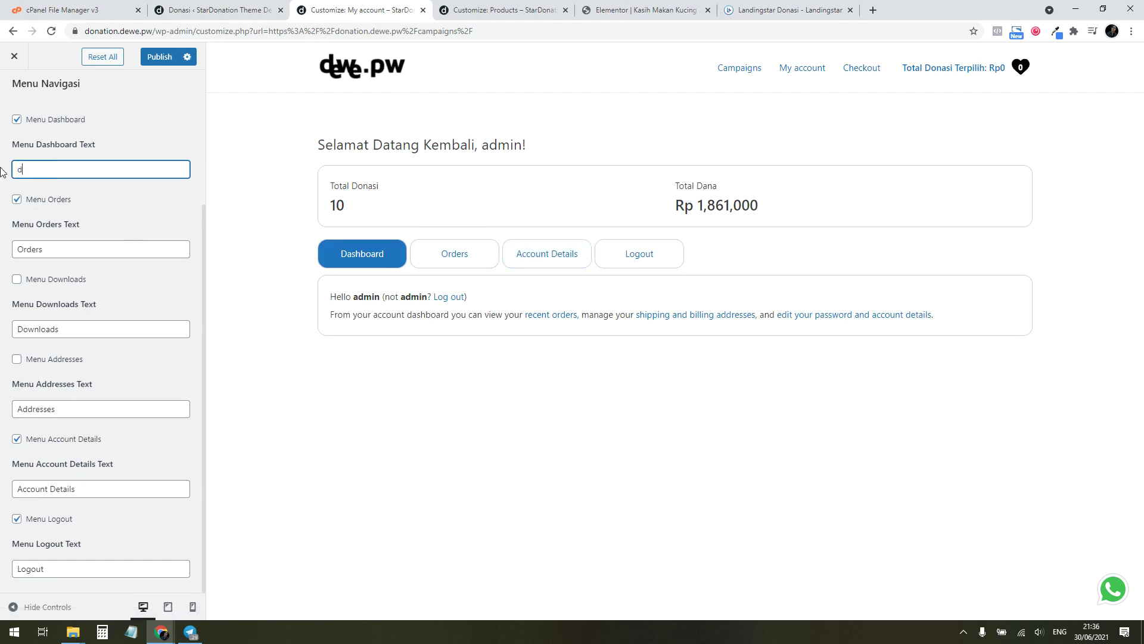
type("asbor")
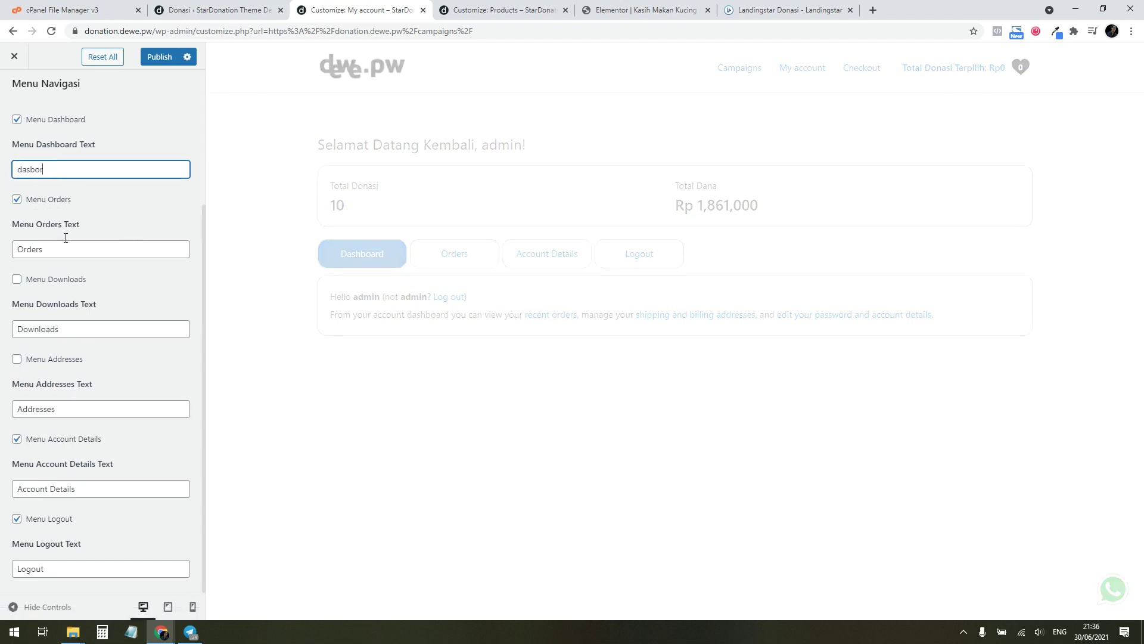
left_click(24, 171)
key("BackSpace")
type("D")
Change the account page's Menu Orders Text to Histori
left_click_drag(56, 249, 2, 250)
type("D")
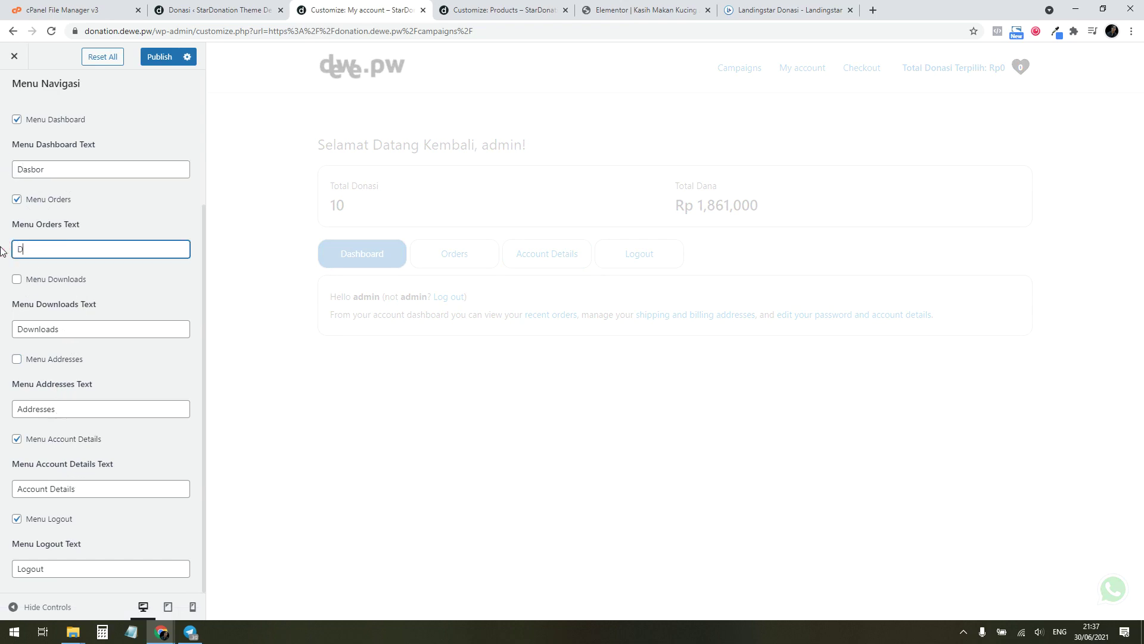
type("onasi")
key("ctrl+a")
type("His")
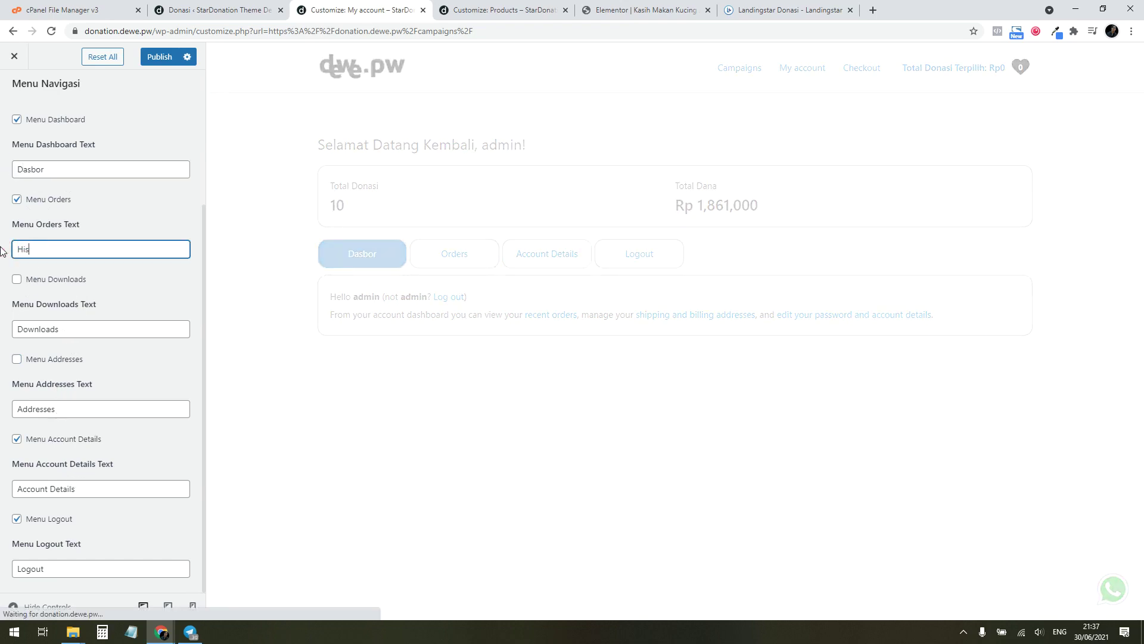
type("tori")
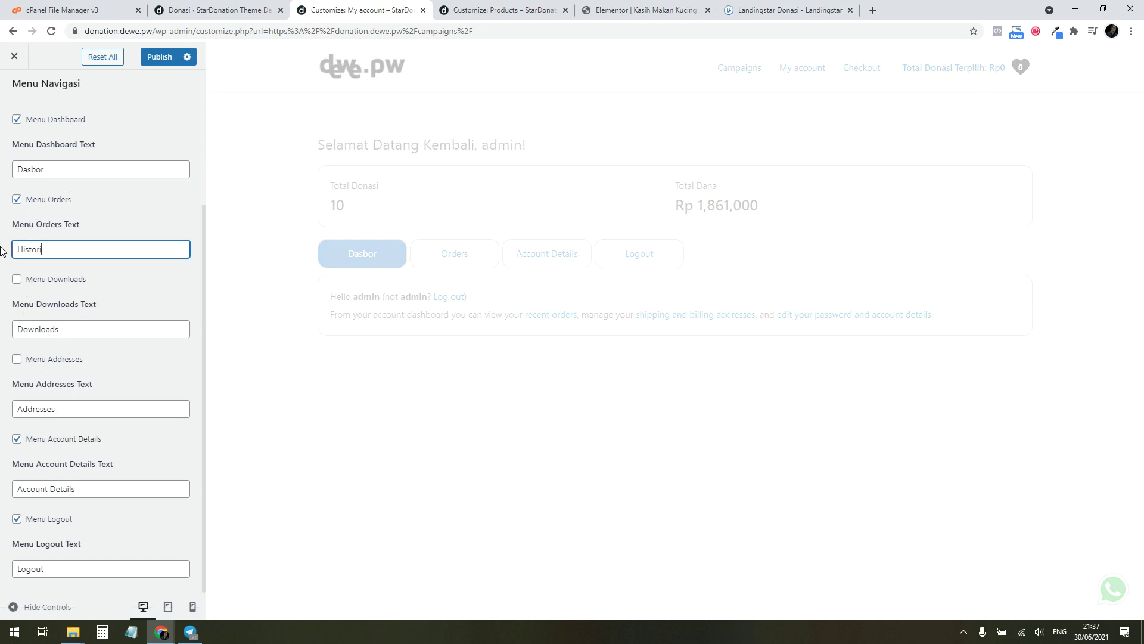
Try Edit Akun as the Menu Account Details Text, and replace it with Profil
left_click_drag(97, 490, 2, 493)
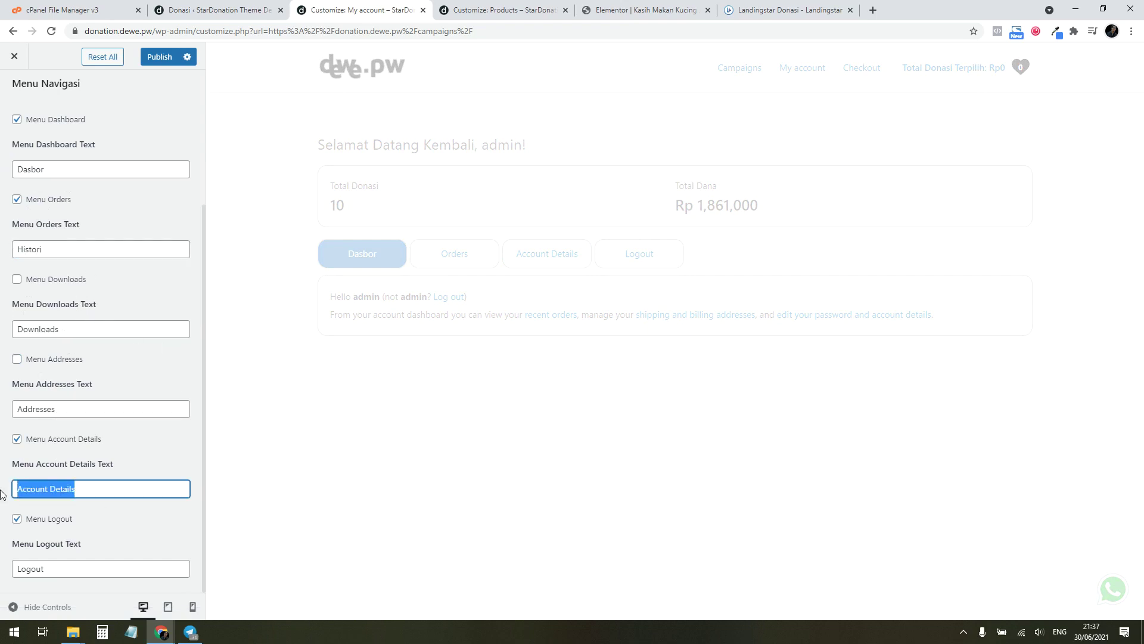
type("Edit Akun")
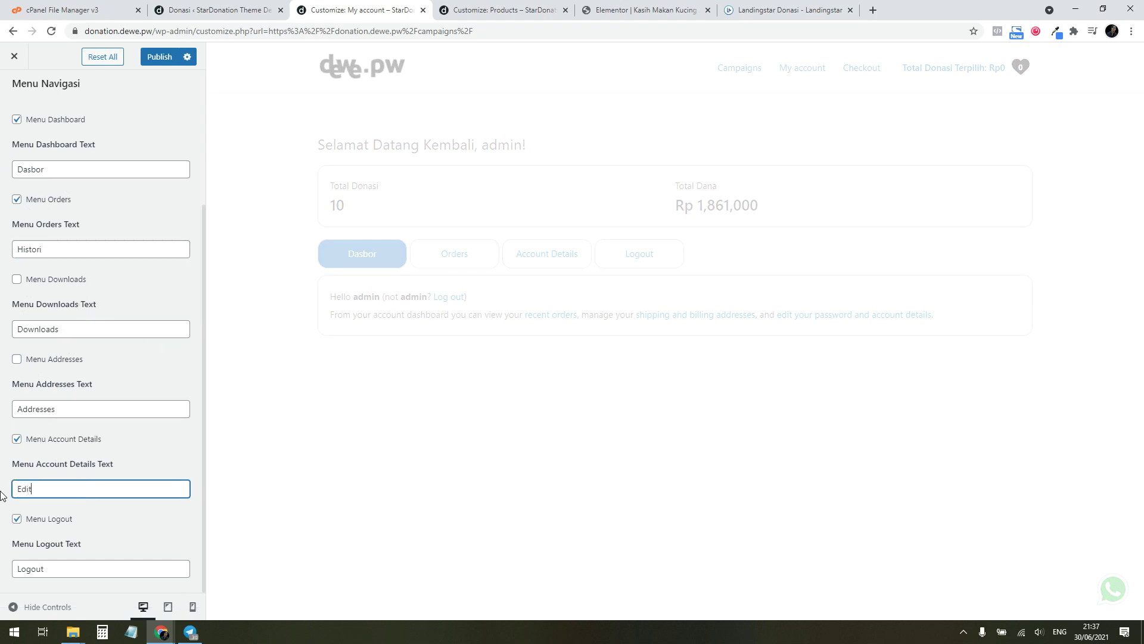
triple_click(39, 481)
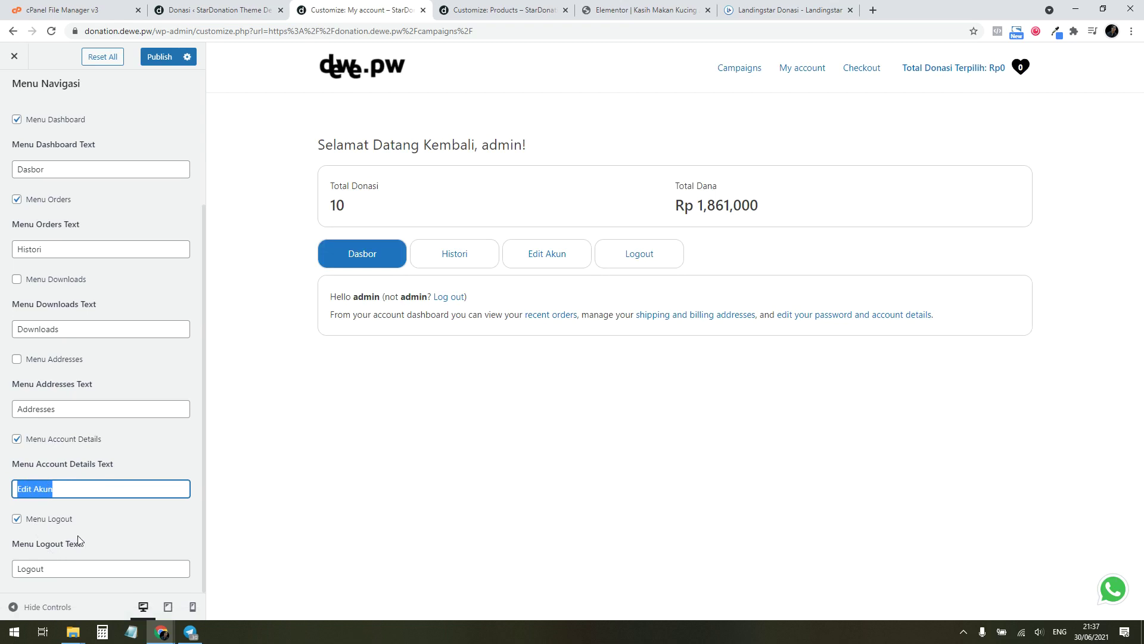
type("Prod")
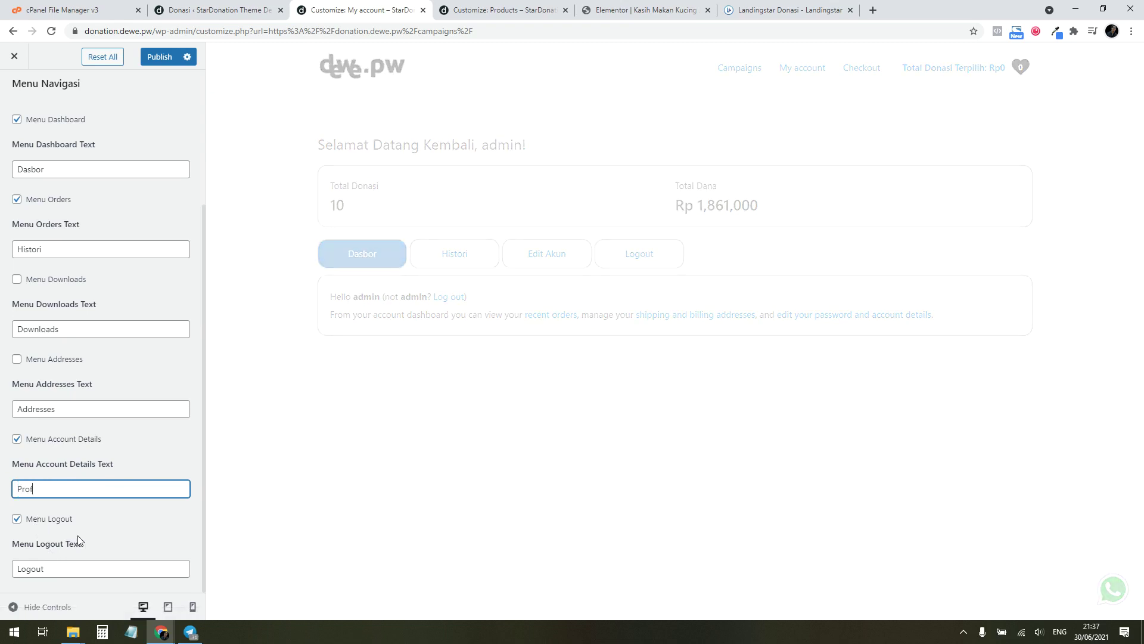
key("BackSpace")
type("fil")
left_click(130, 550)
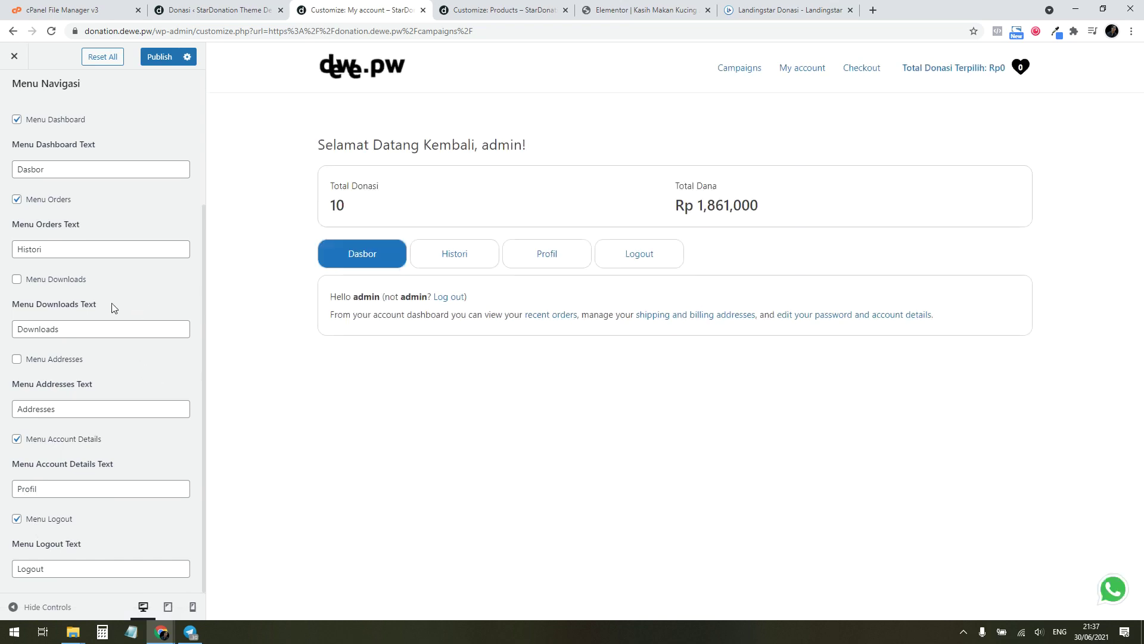
Set Campaign yang Terakhir Dilihat to Tampilkan for the account page
scroll(110, 320, "up", 3)
left_click_drag(46, 190, 141, 187)
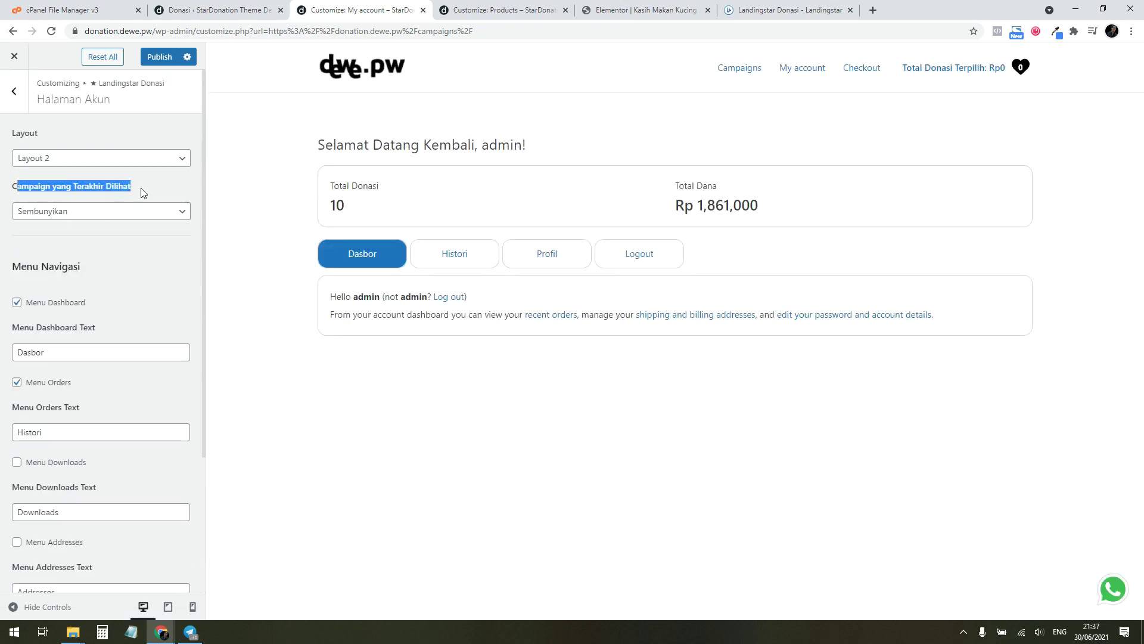
left_click(145, 188)
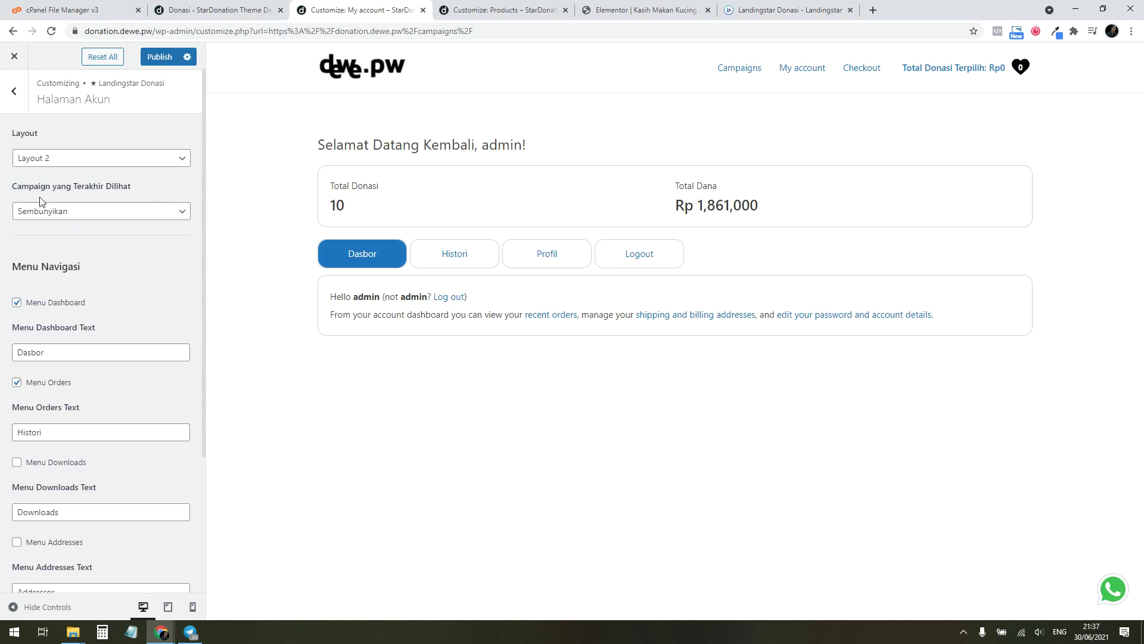
left_click(118, 218)
left_click(36, 232)
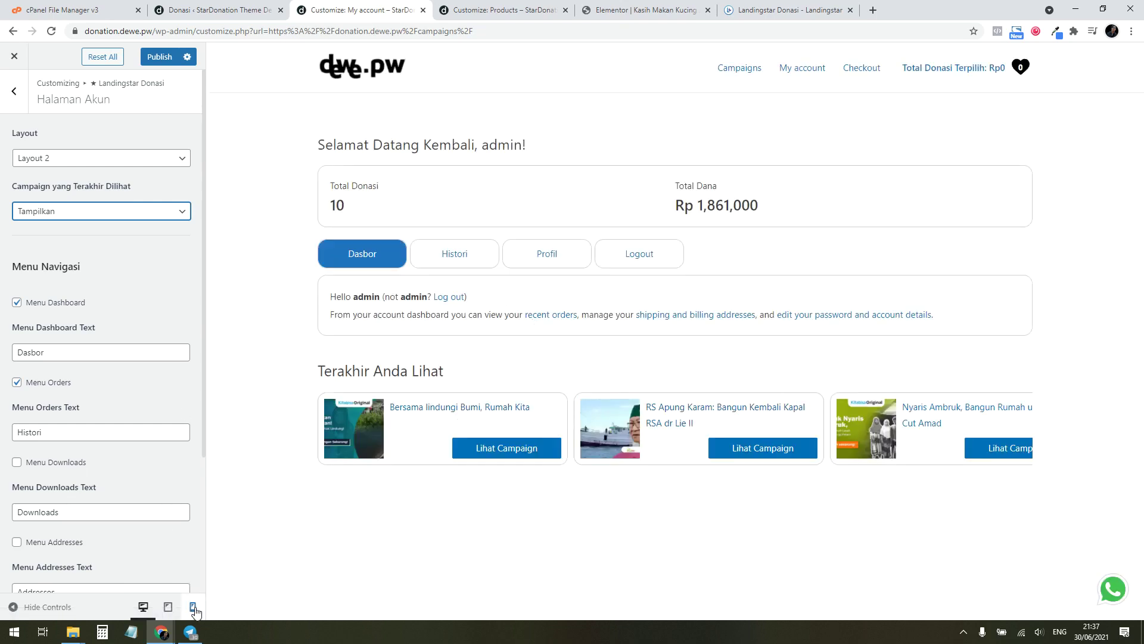
Check the account page in the tablet and mobile previews, and return to the desktop preview
left_click(169, 608)
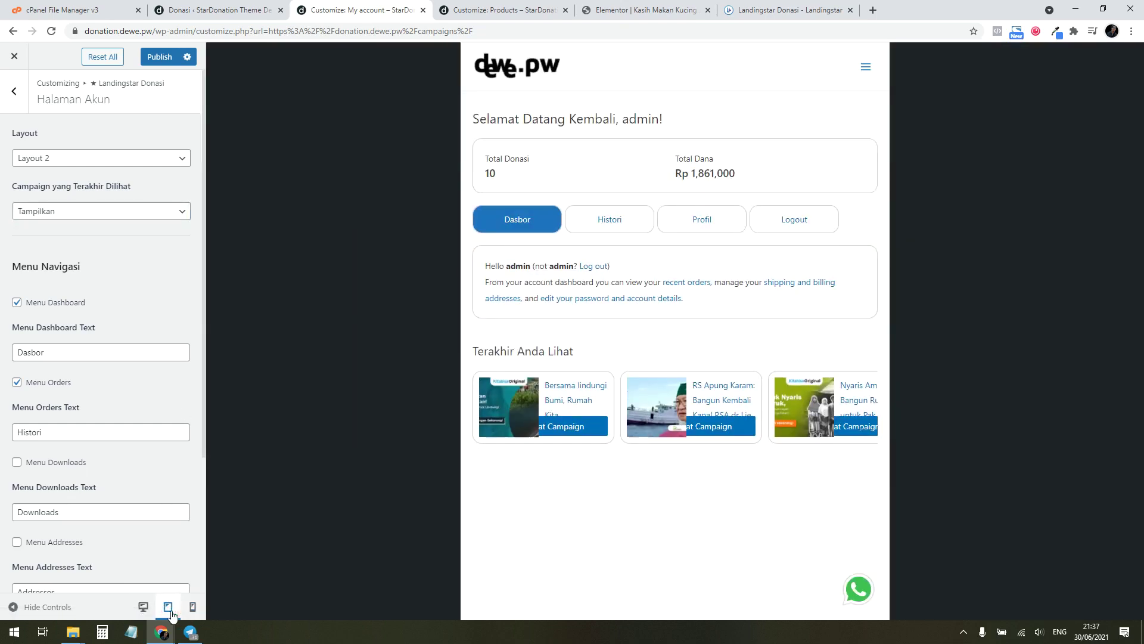
left_click(192, 607)
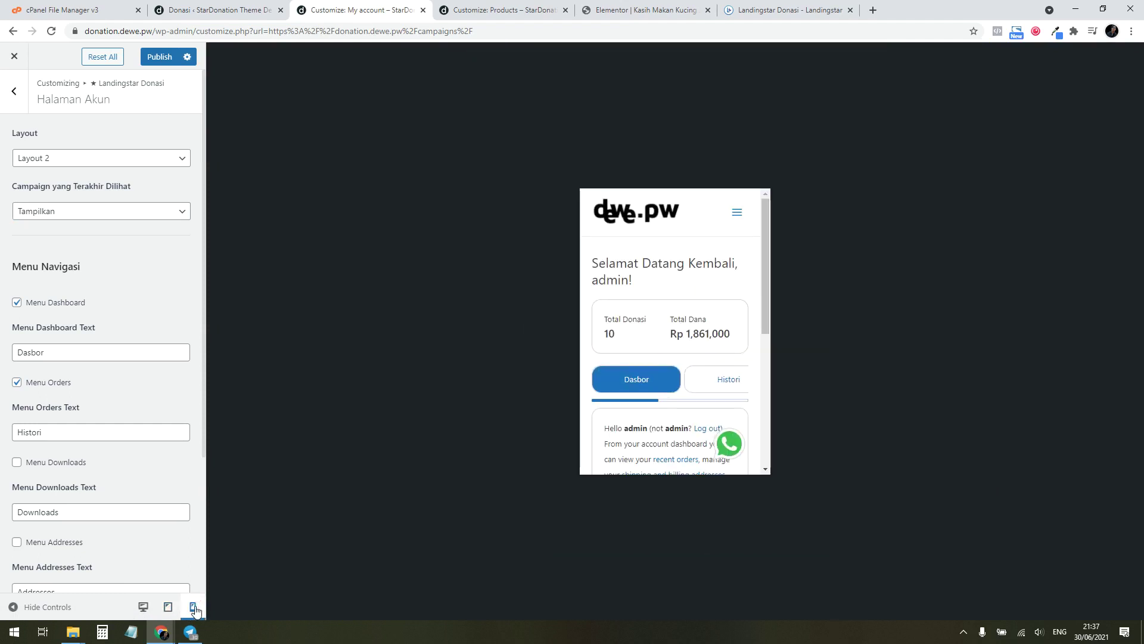
left_click_drag(768, 288, 769, 326)
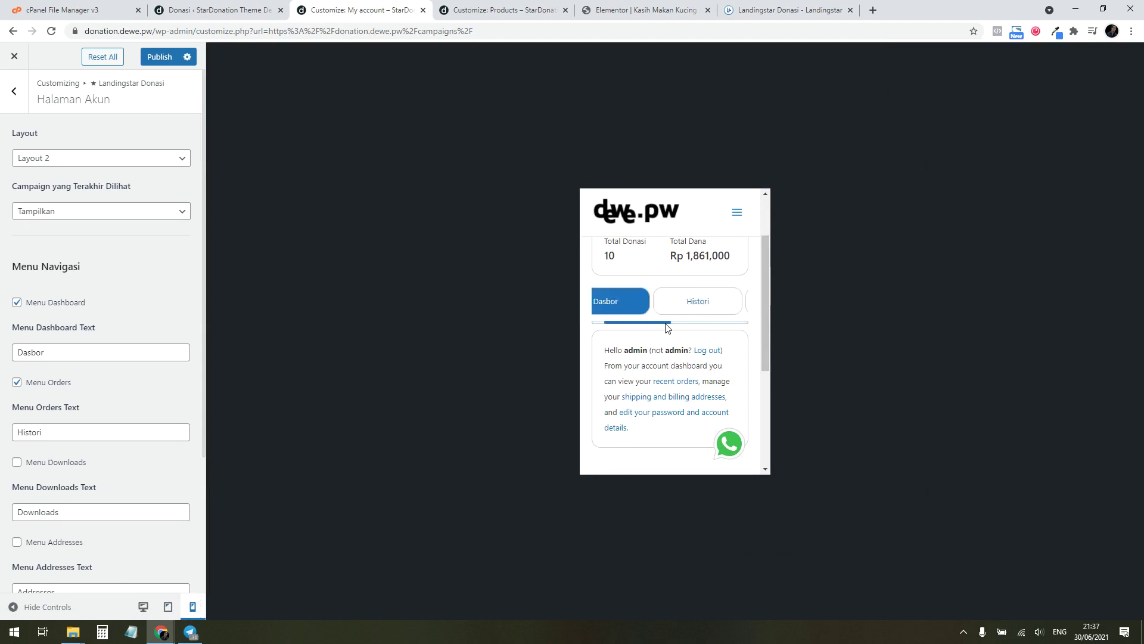
left_click(143, 606)
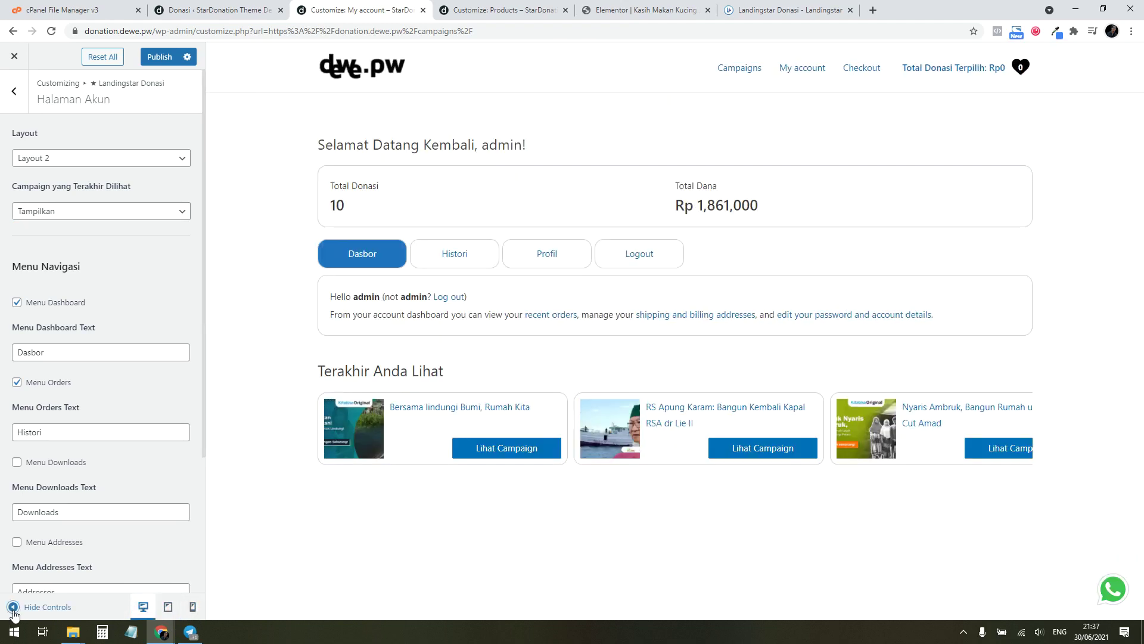
Hide the customizer controls and emulate the account page as an iPhone X in the browser's developer tools
left_click(13, 607)
right_click(967, 330)
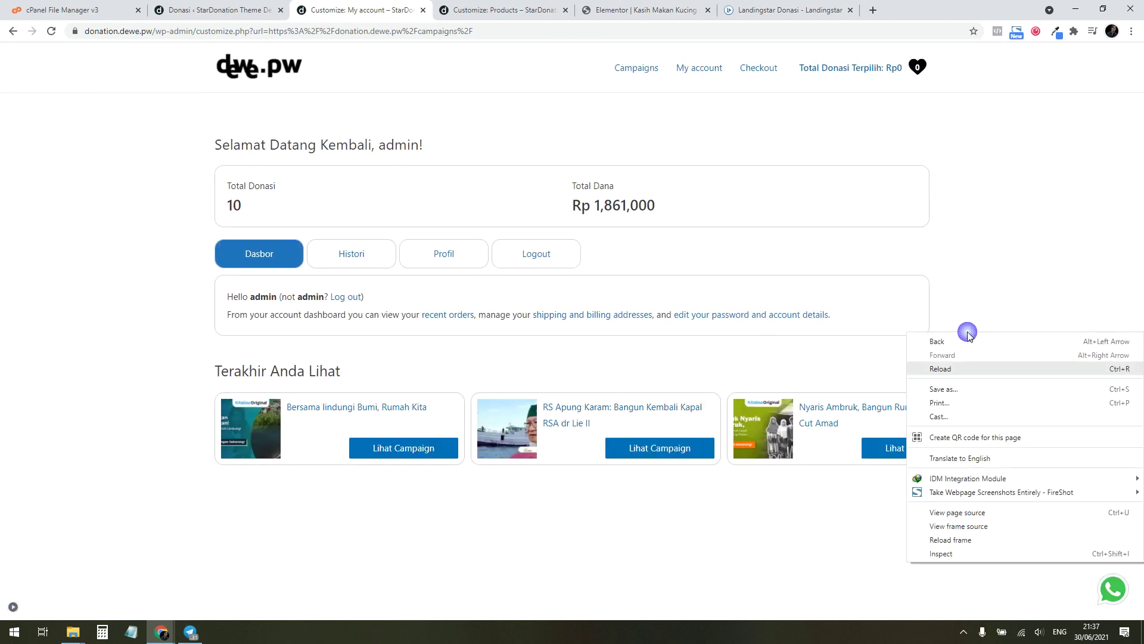
left_click(985, 553)
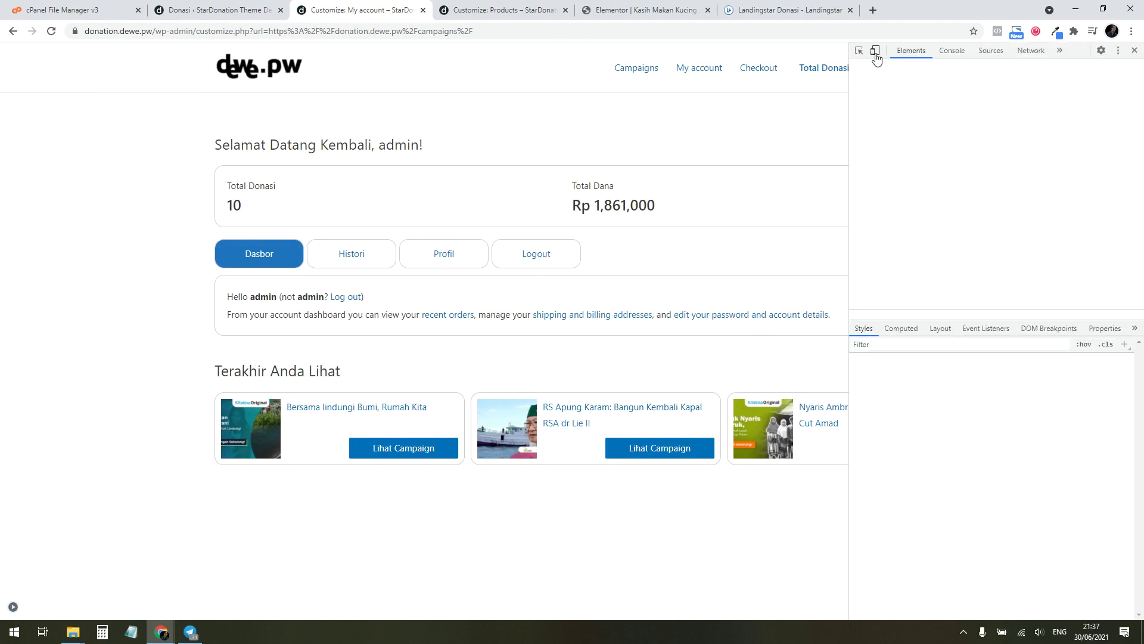
left_click(875, 51)
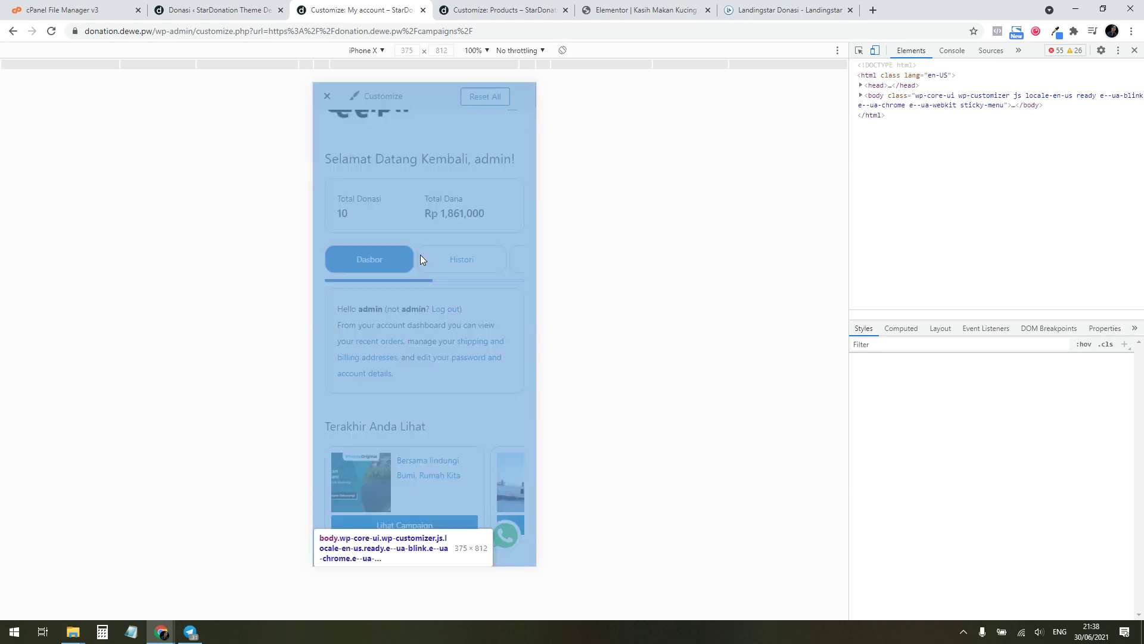
Check the sideways-scrolling account menu and the Terakhir Anda Lihat section on the emulated phone, and close the developer tools
left_click_drag(463, 261, 333, 261)
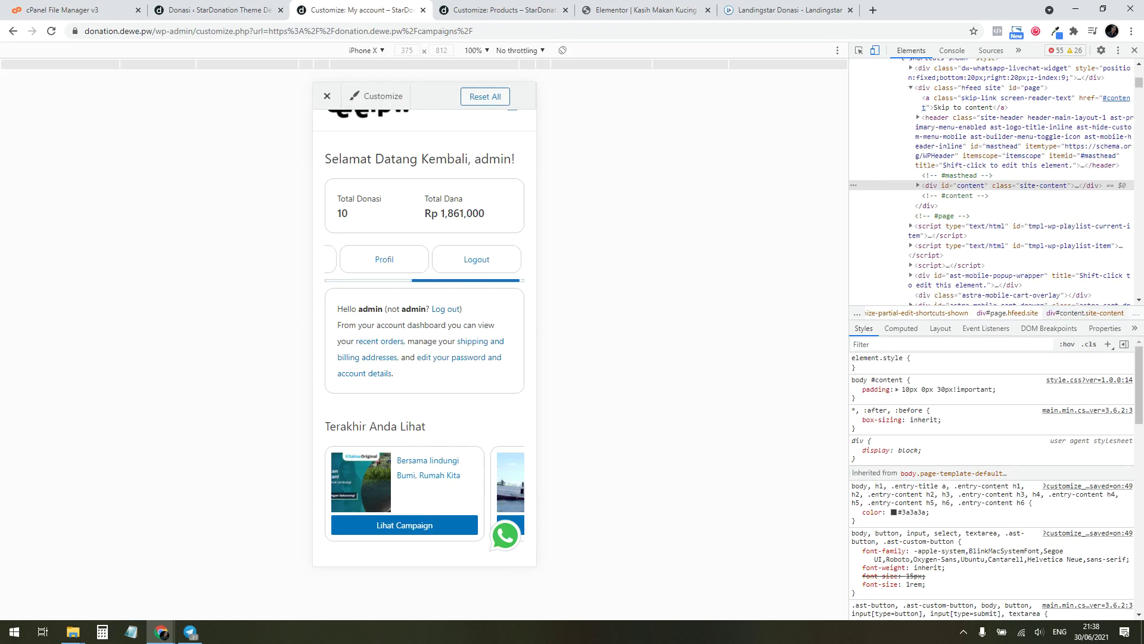
left_click_drag(394, 257, 493, 255)
scroll(493, 255, "down", 1)
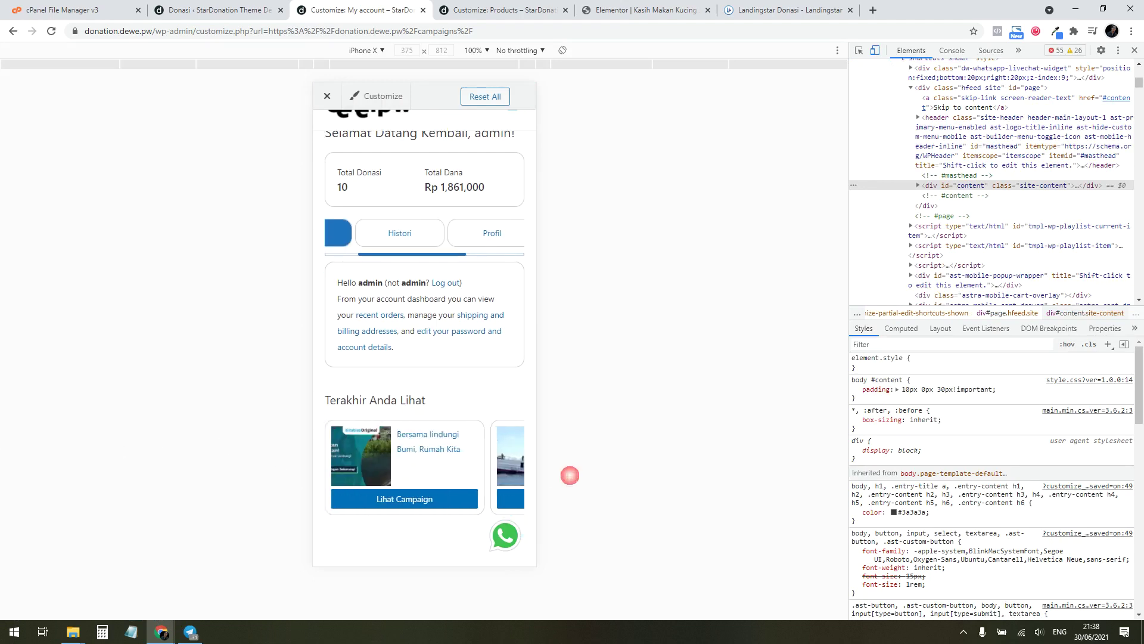
scroll(570, 475, "up", 1)
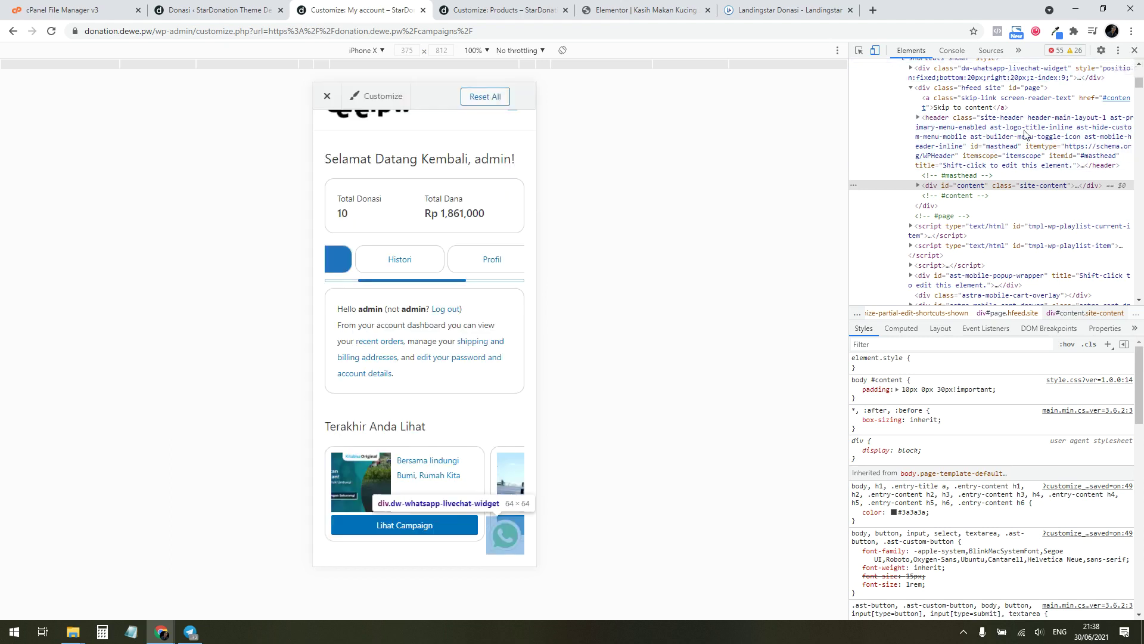
left_click(1135, 50)
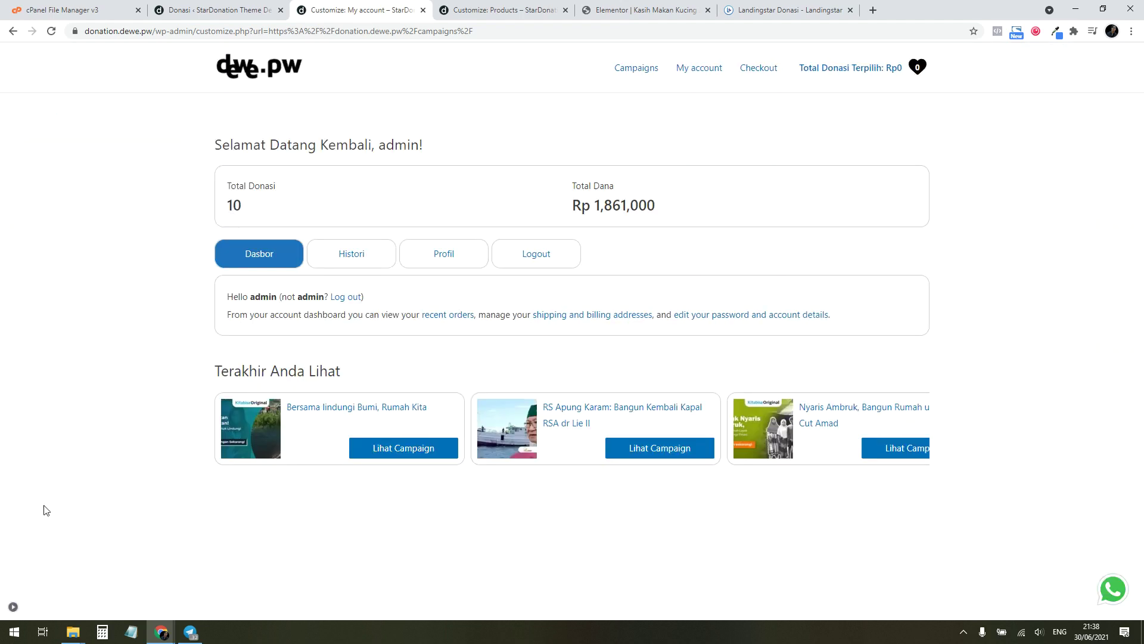
Show the customizer controls again and review the Halaman Akun settings
left_click(13, 606)
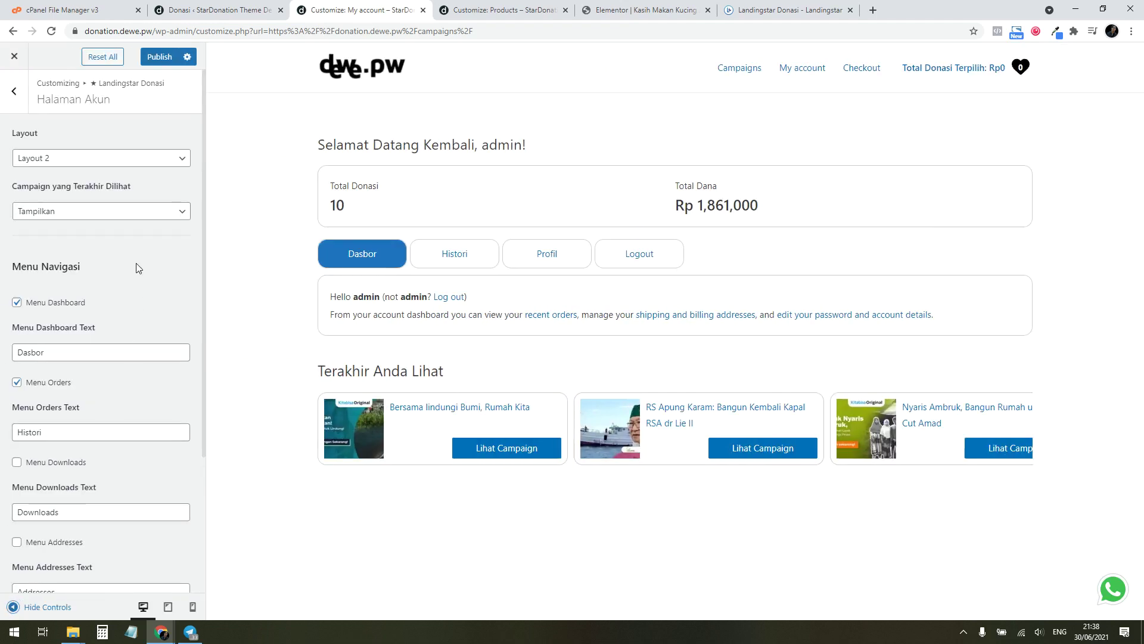
left_click(14, 97)
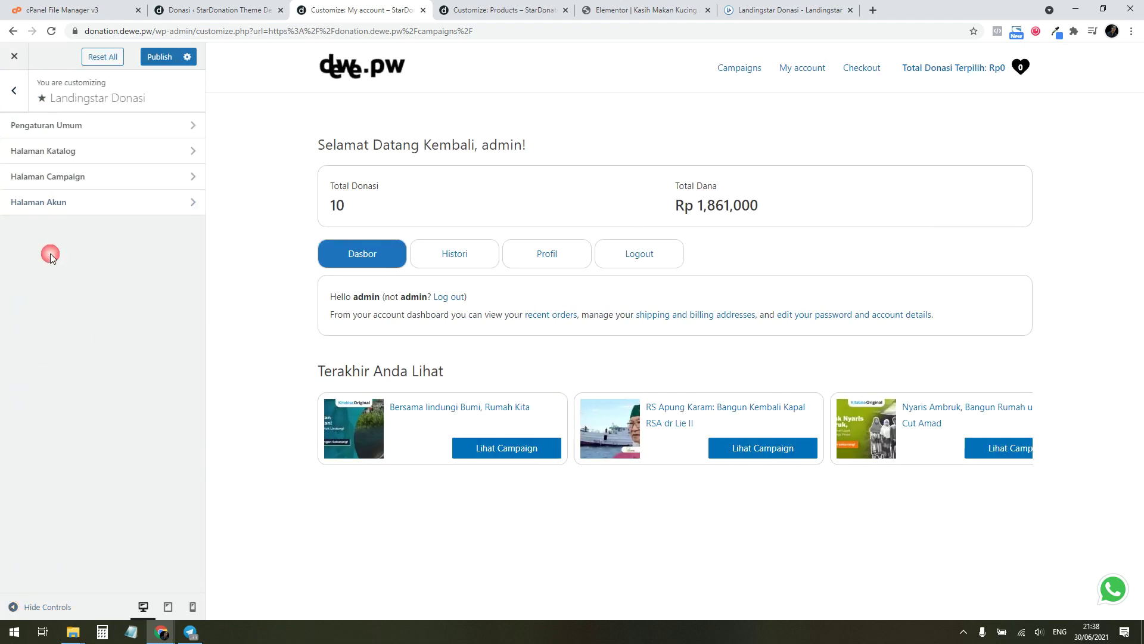
left_click(116, 215)
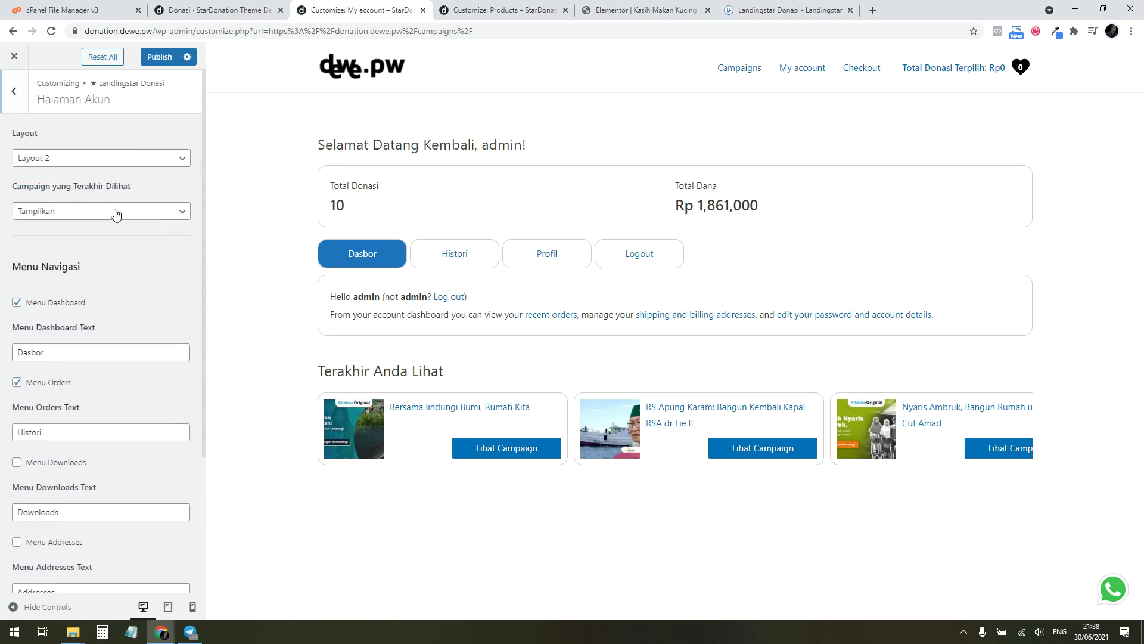
left_click(15, 106)
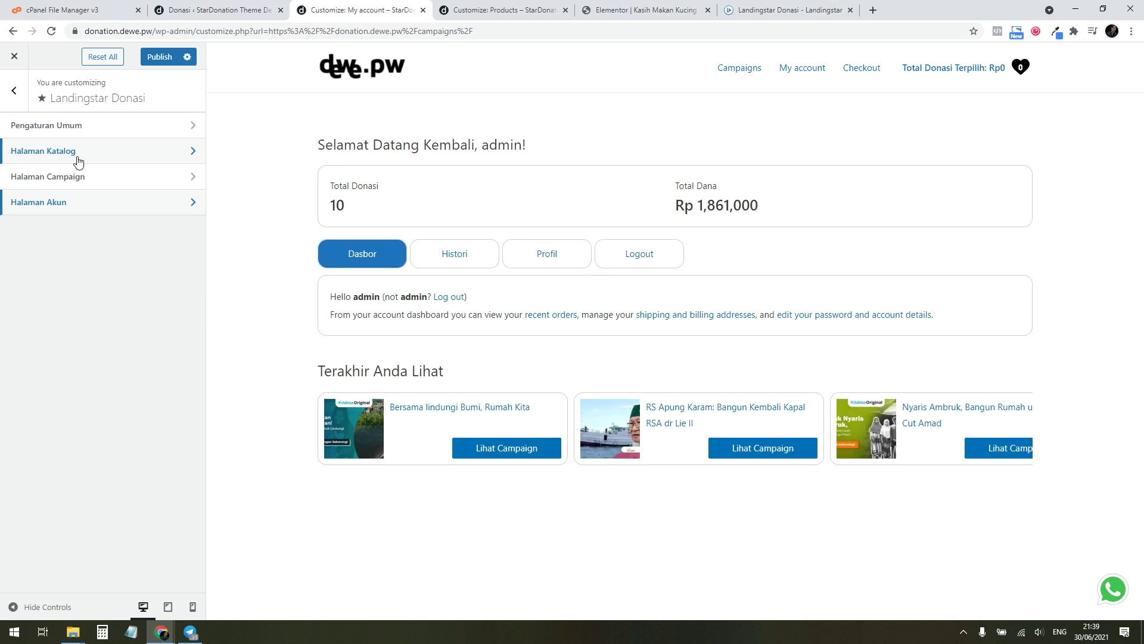
Review the Pengaturan Umum settings and the Halaman Katalog settings of Landingstar Donasi
left_click(95, 131)
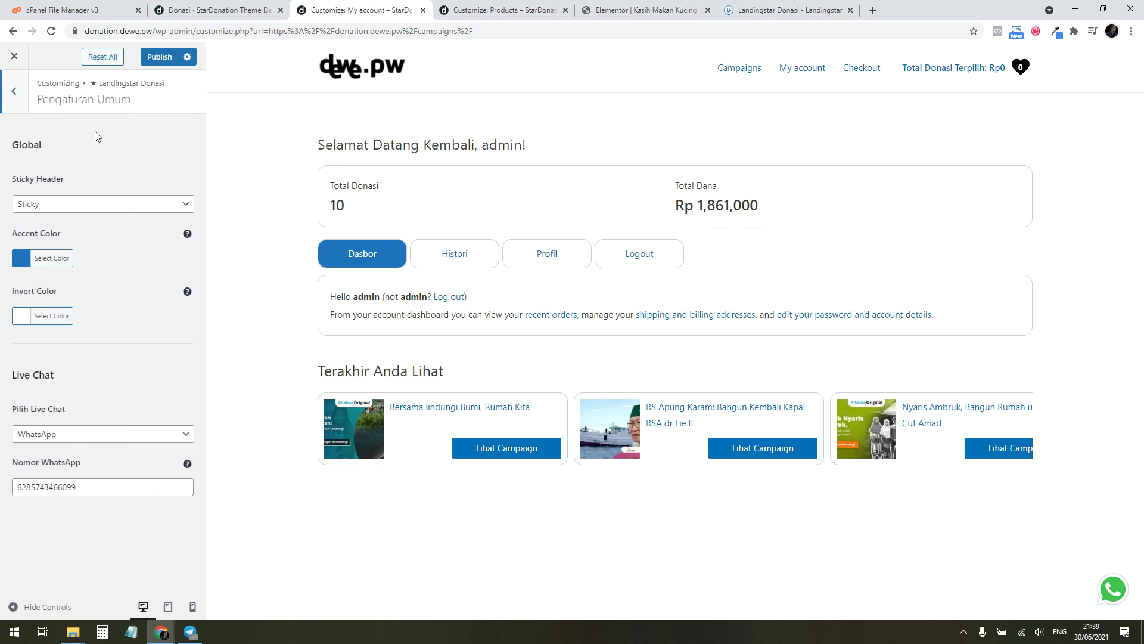
left_click(14, 90)
left_click(60, 160)
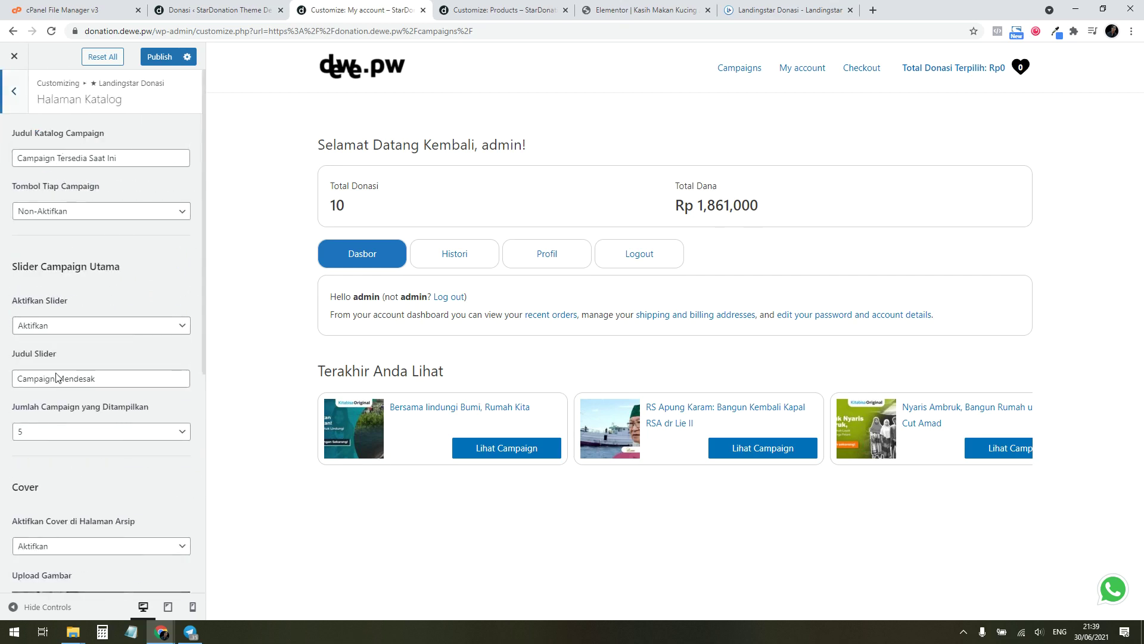
scroll(66, 298, "down", 5)
scroll(68, 291, "up", 5)
left_click(15, 96)
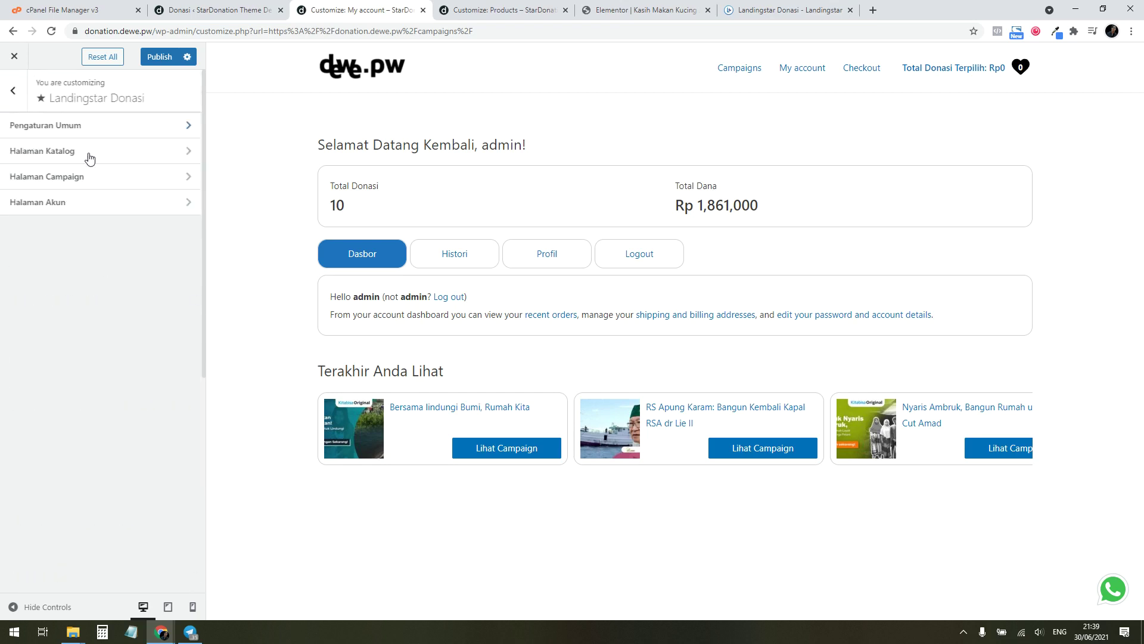
Return to the main customizer list, reopen the Landingstar Donasi section and publish the theme changes
left_click(16, 94)
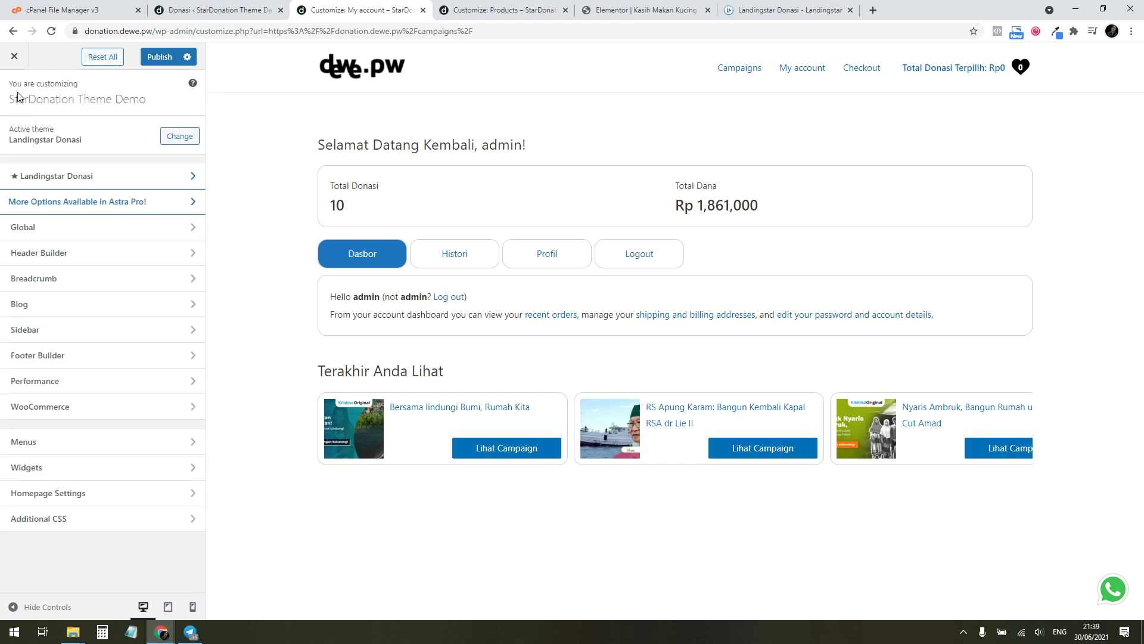
left_click(52, 179)
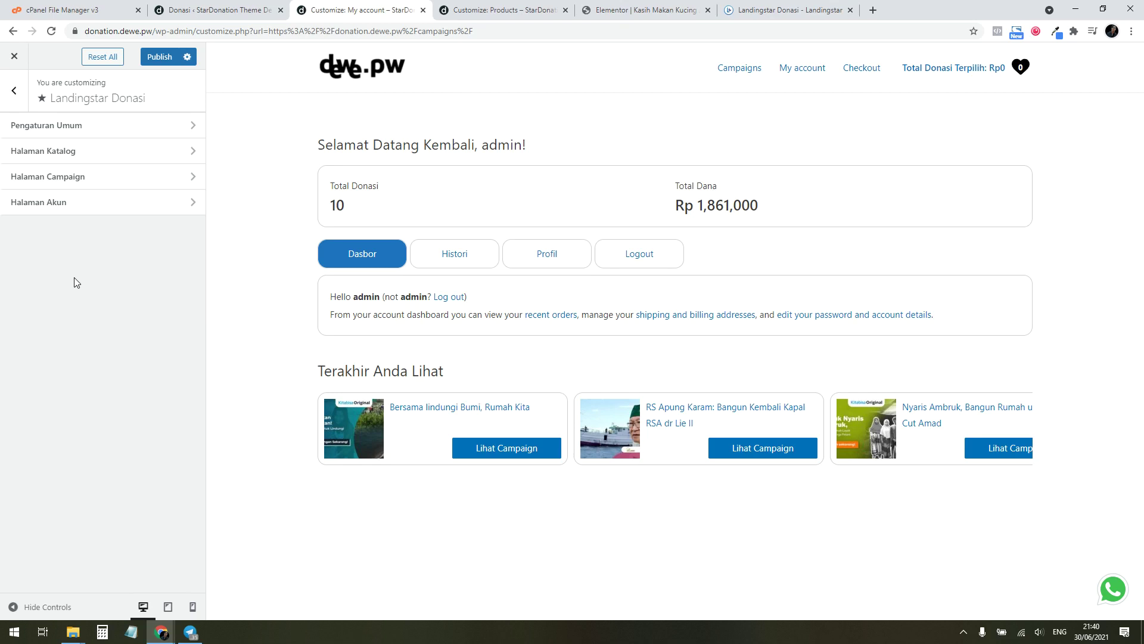
left_click(159, 57)
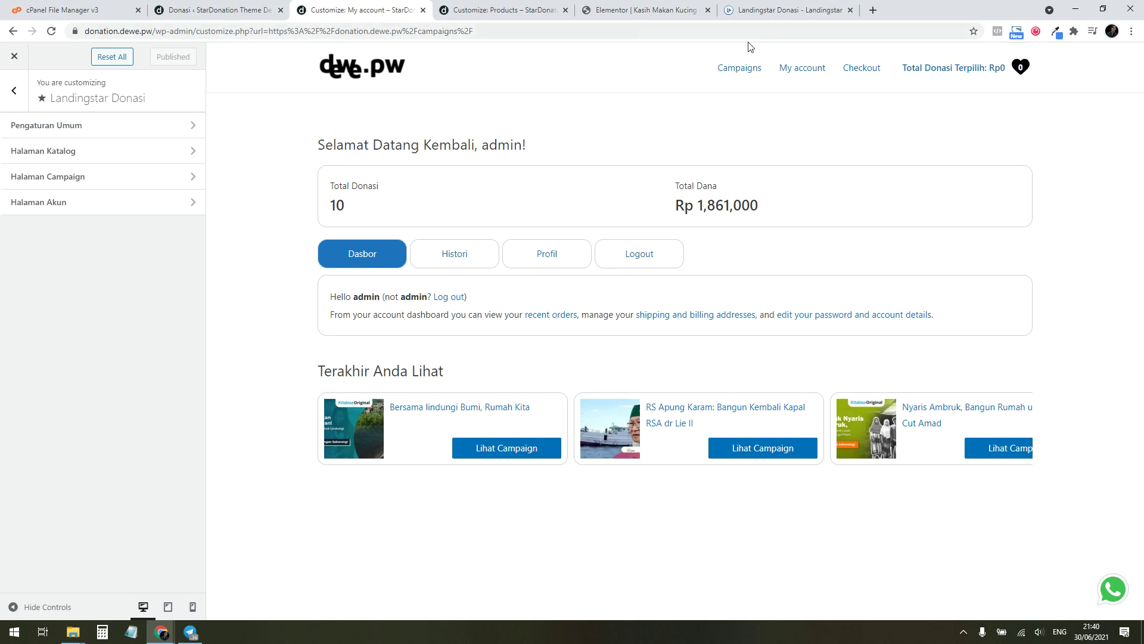
Look at the Grand Launch offer on the Landingstar Donasi sales page, and return to the Landingstar Donasi section of the customizer
left_click(778, 12)
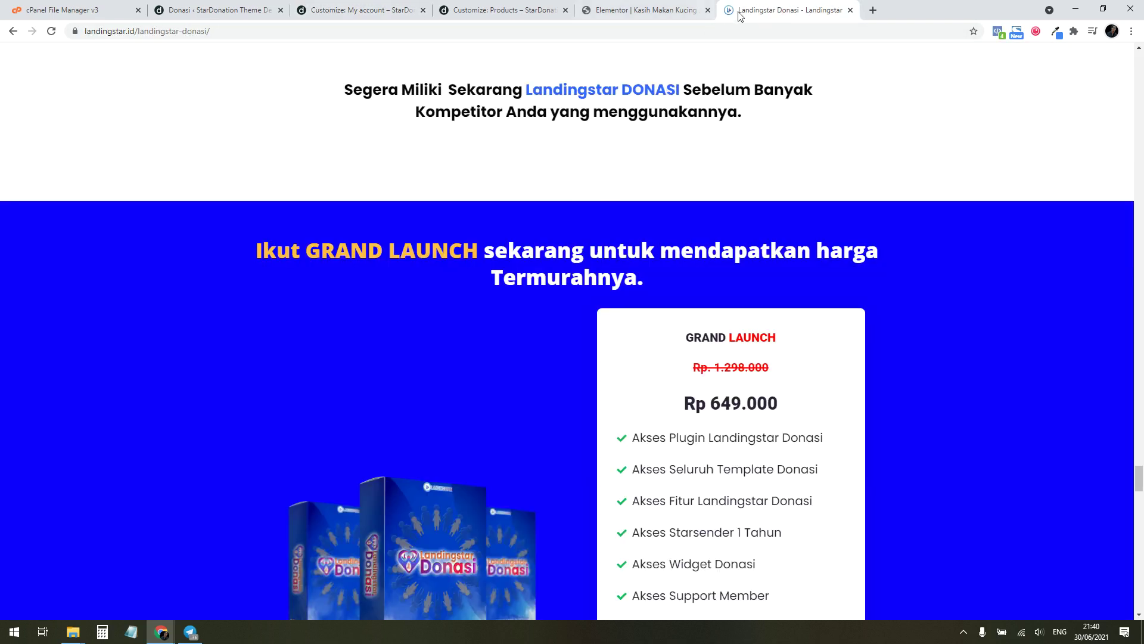
left_click(380, 11)
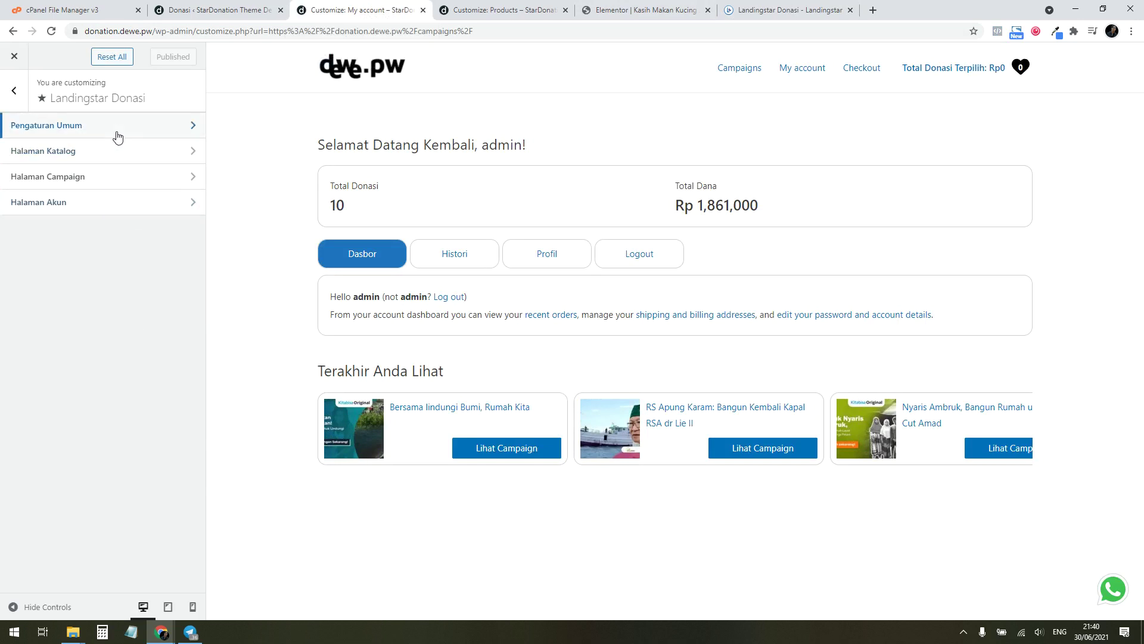
left_click(16, 98)
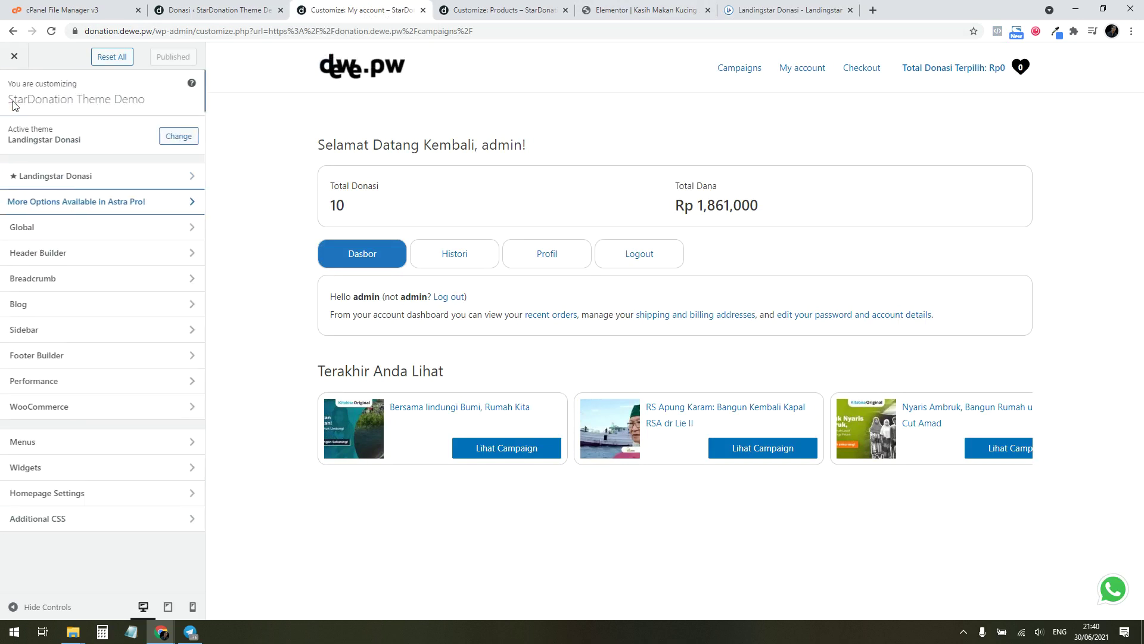
left_click(51, 179)
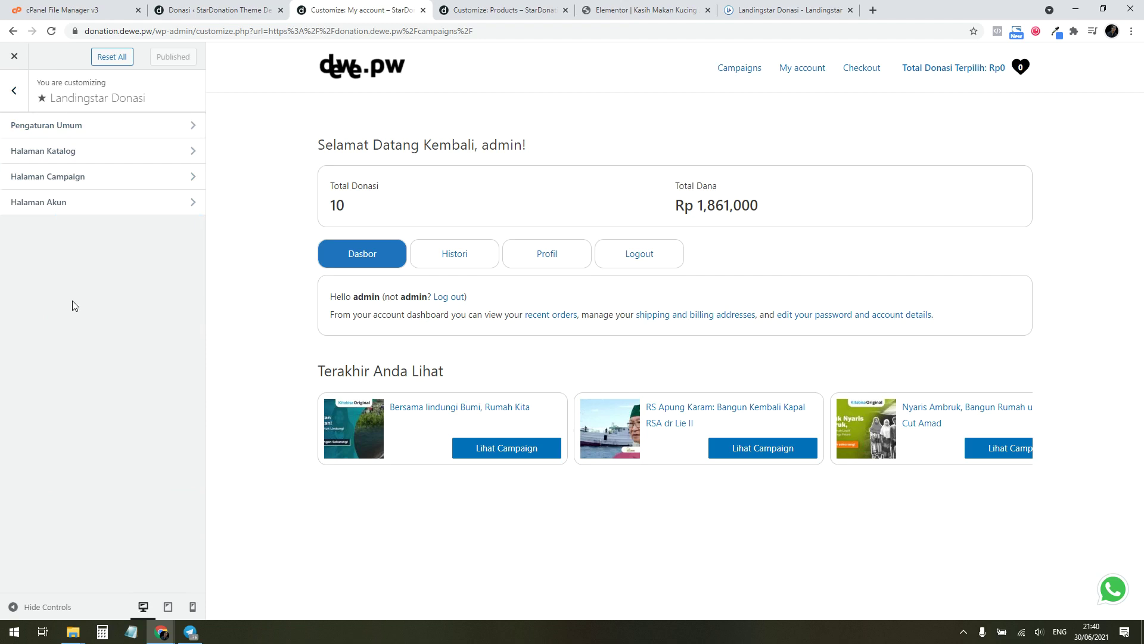
Close the customizer and look through the published campaigns page from the cover down to the campaign catalog
left_click(15, 60)
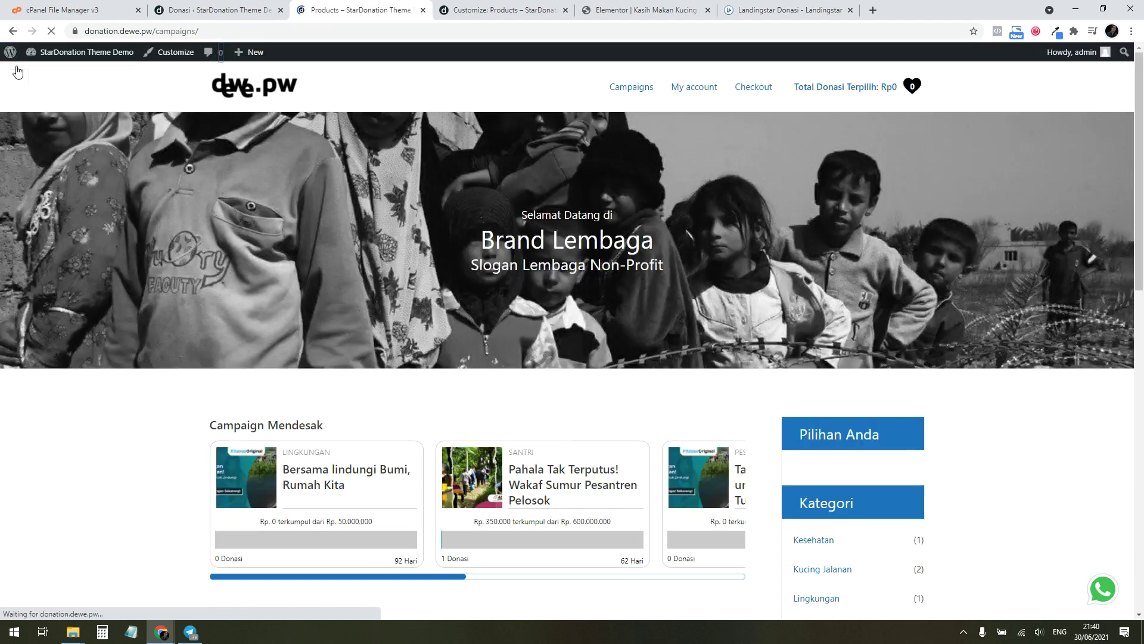
scroll(480, 283, "down", 13)
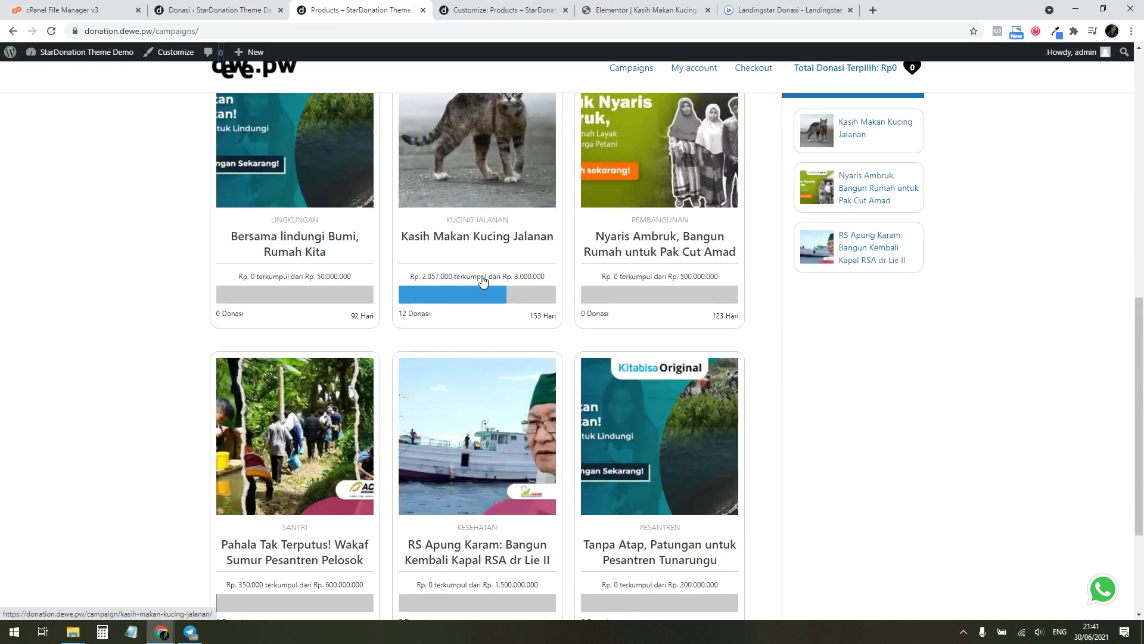
scroll(798, 369, "up", 13)
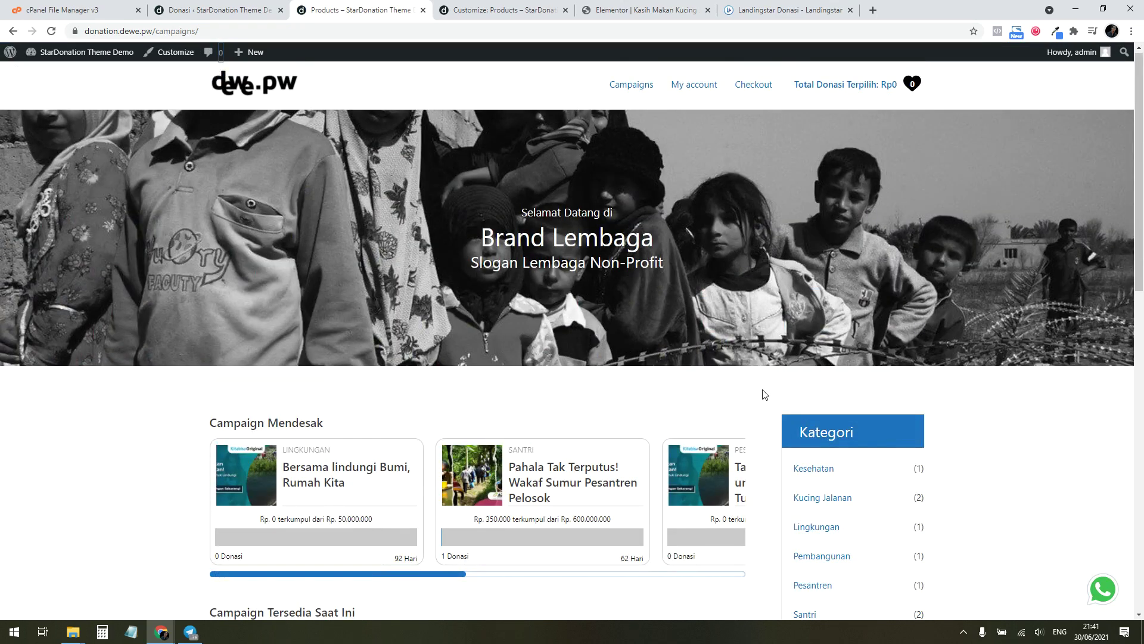
scroll(746, 386, "up", 1)
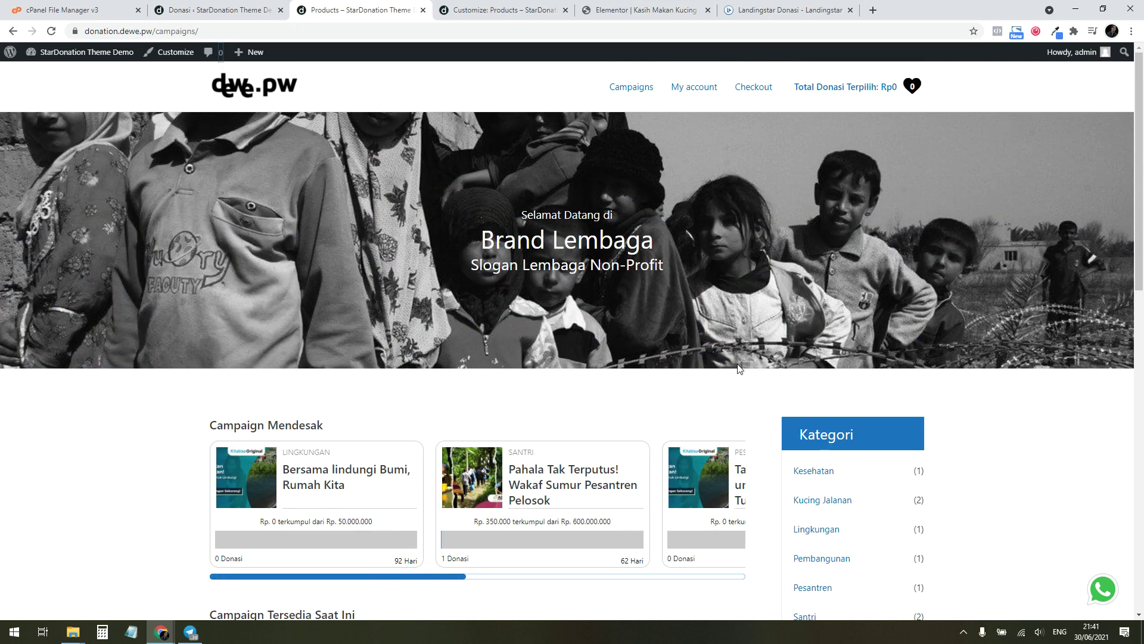
scroll(739, 366, "down", 10)
scroll(733, 364, "up", 10)
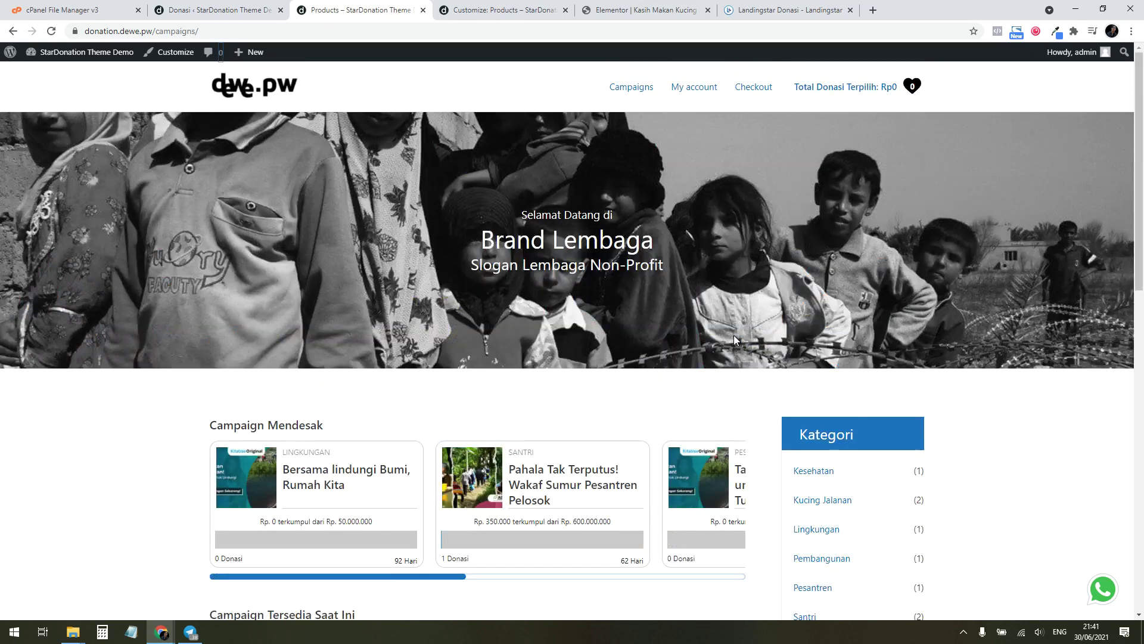